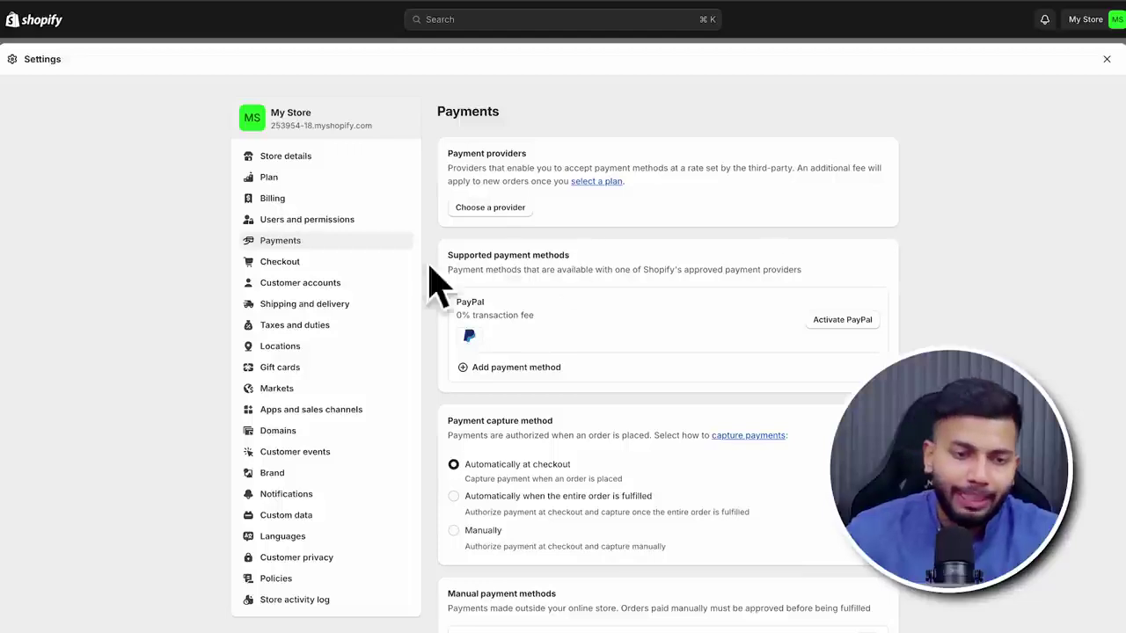
Delete the International shipping zone from the store's shipping profile and save the profile.
click(356, 306)
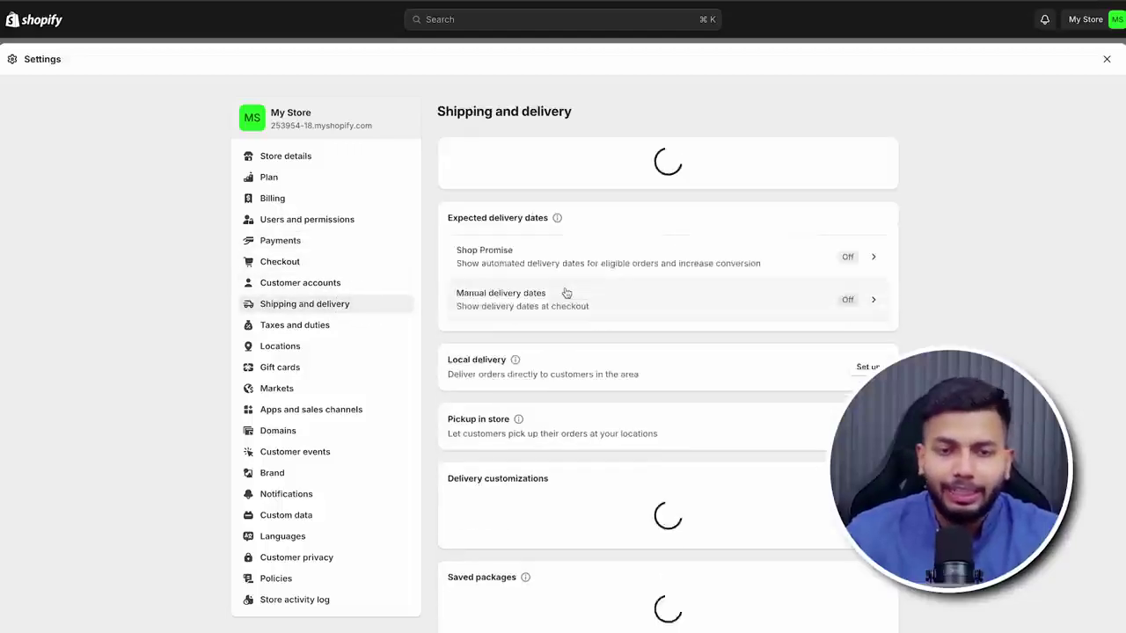
click(844, 254)
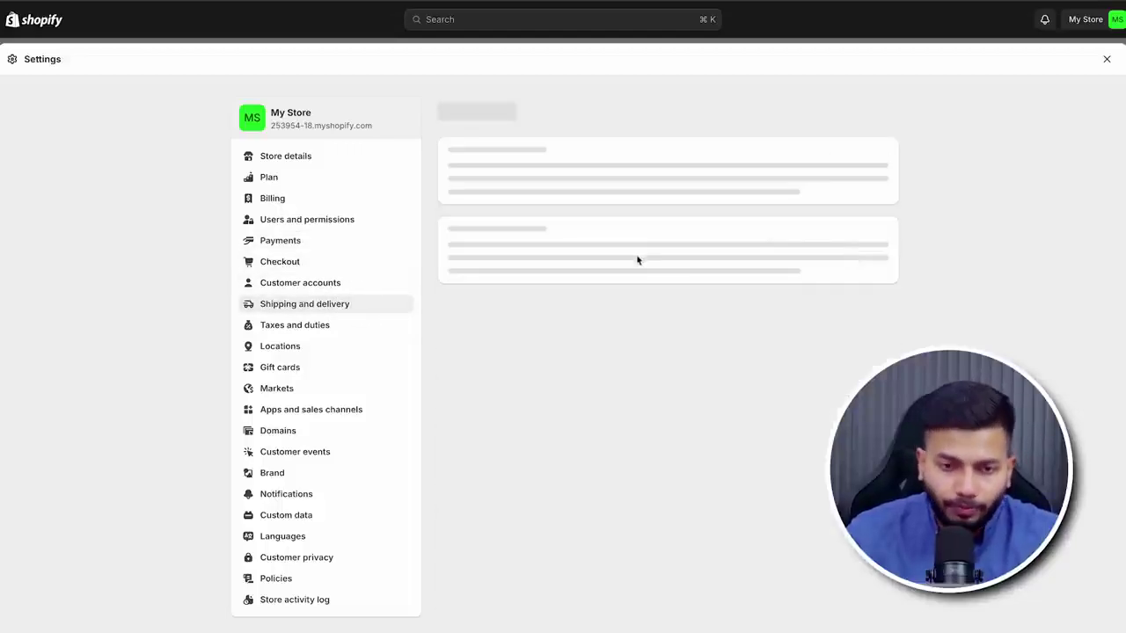
scroll(858, 438, down, 3)
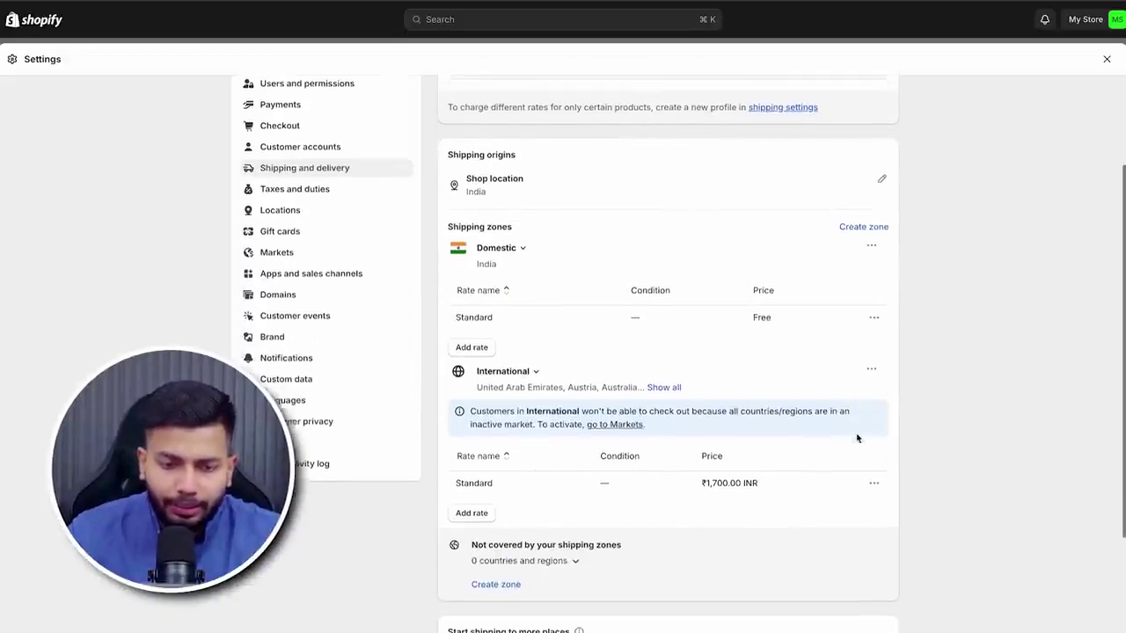
click(870, 360)
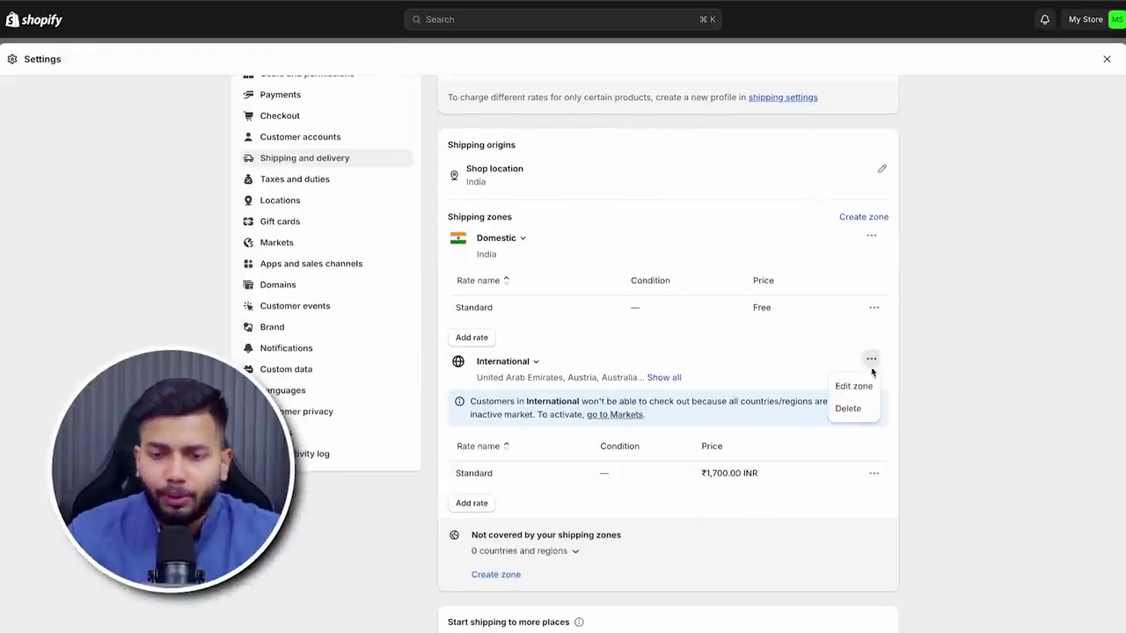
click(849, 409)
click(1099, 59)
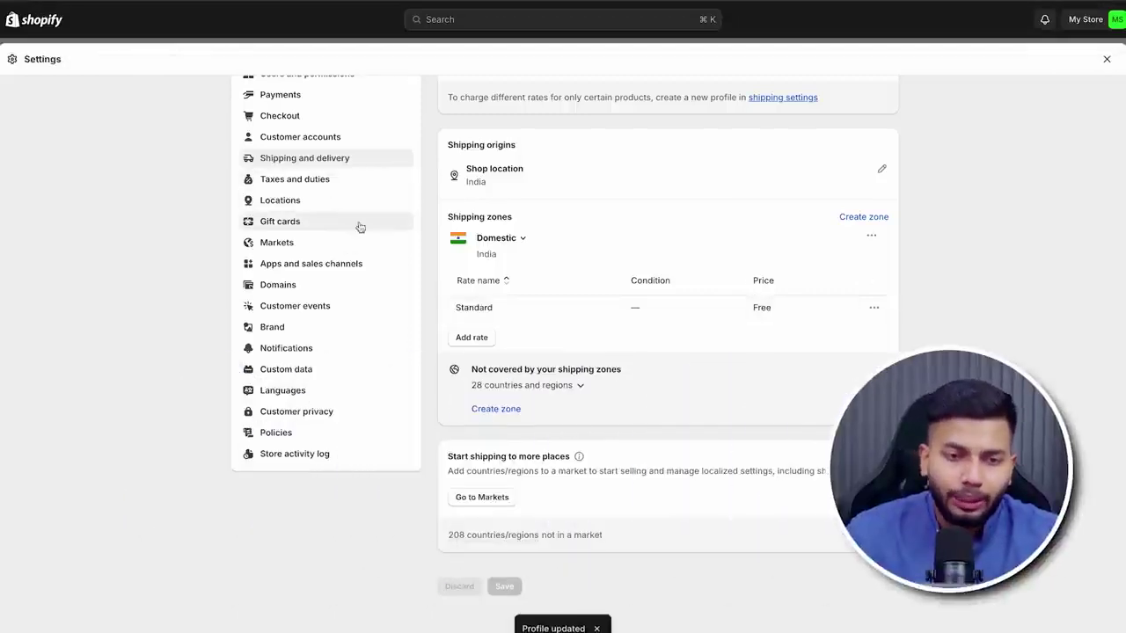
Create the written return and refund policy from the template in the store policies.
click(359, 284)
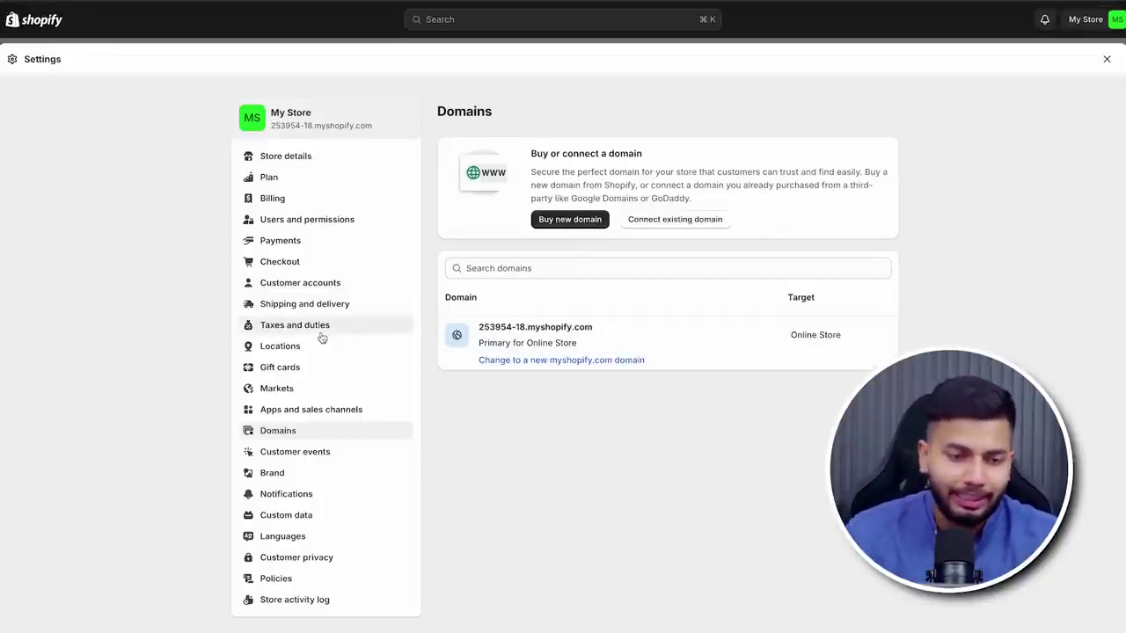
click(320, 579)
scroll(349, 442, down, 5)
scroll(657, 355, up, 1)
scroll(657, 355, down, 2)
click(510, 405)
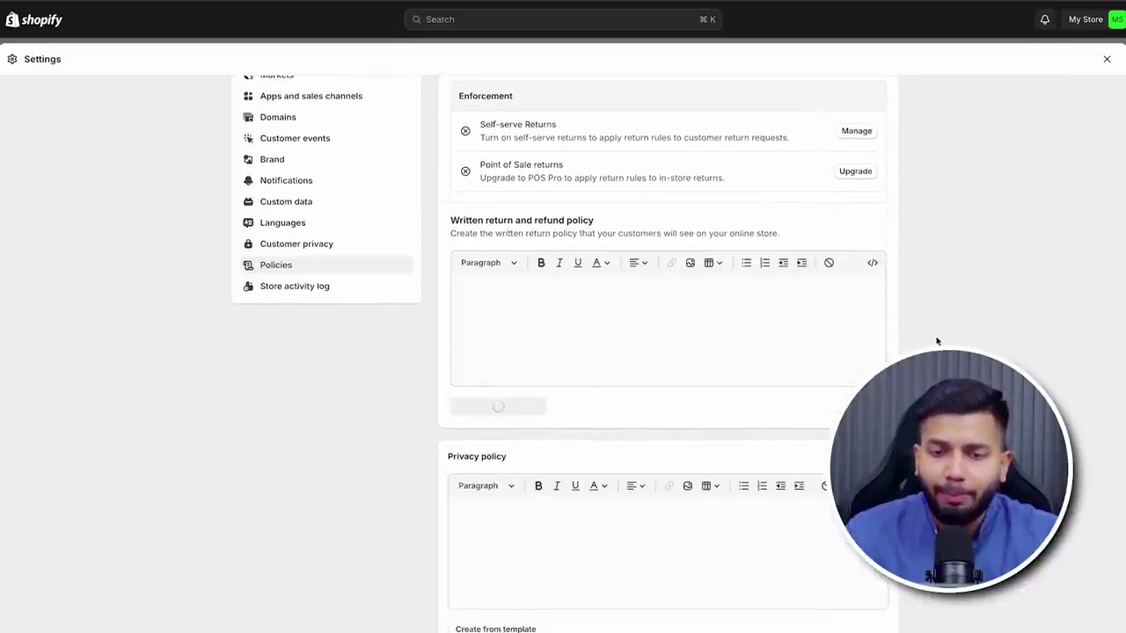
Fill in the privacy policy and the terms of service from their templates.
scroll(737, 367, down, 10)
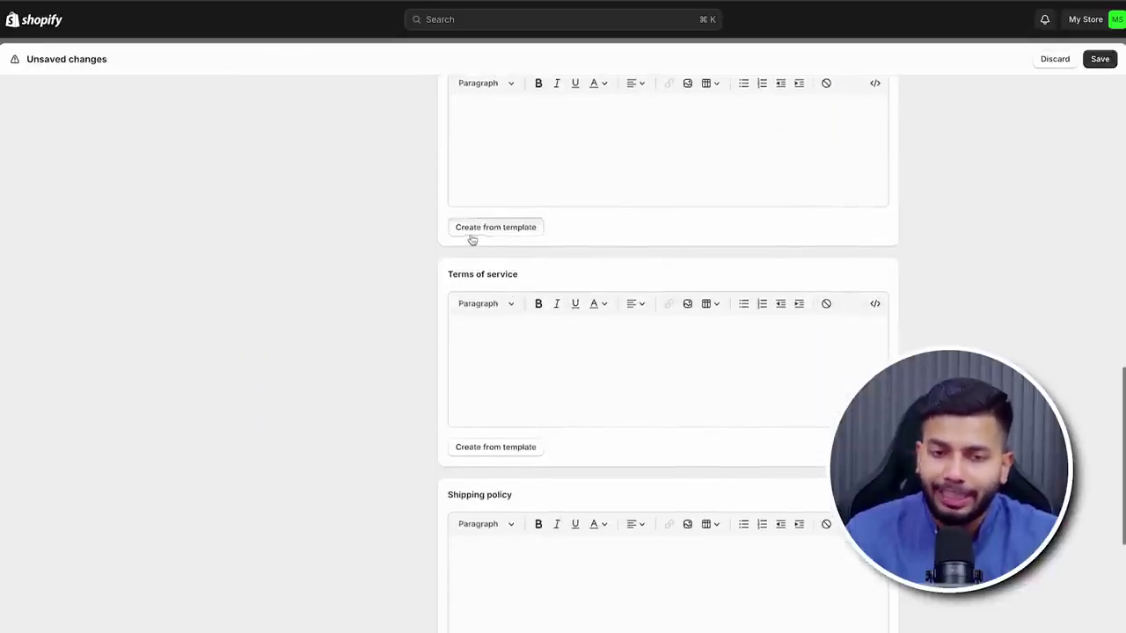
click(492, 226)
scroll(603, 452, down, 5)
click(499, 259)
Open mustgrab.in in a new browser tab and select the full text of its shipping policy for copying.
scroll(444, 378, down, 3)
scroll(821, 348, down, 3)
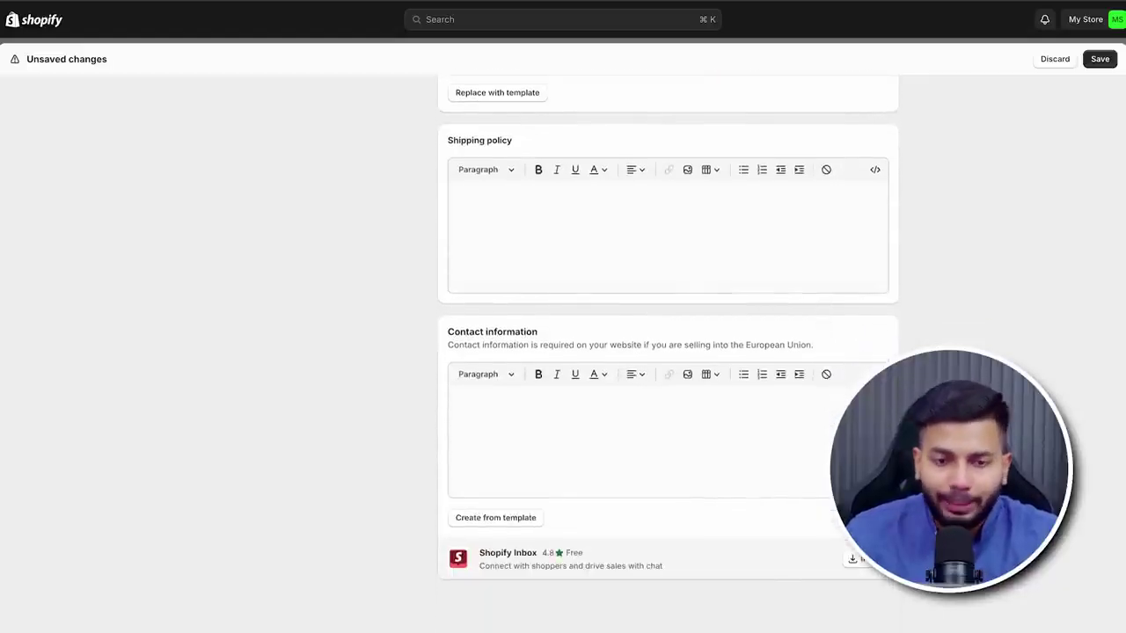
key(ctrl+t)
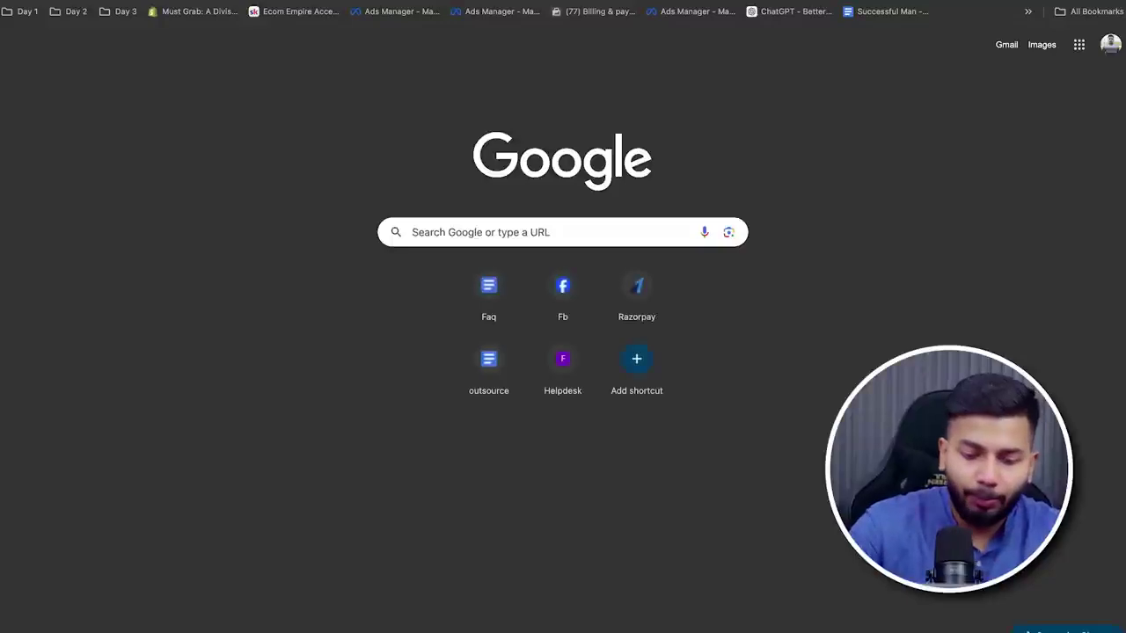
text(mustgrab.in)
key(Return)
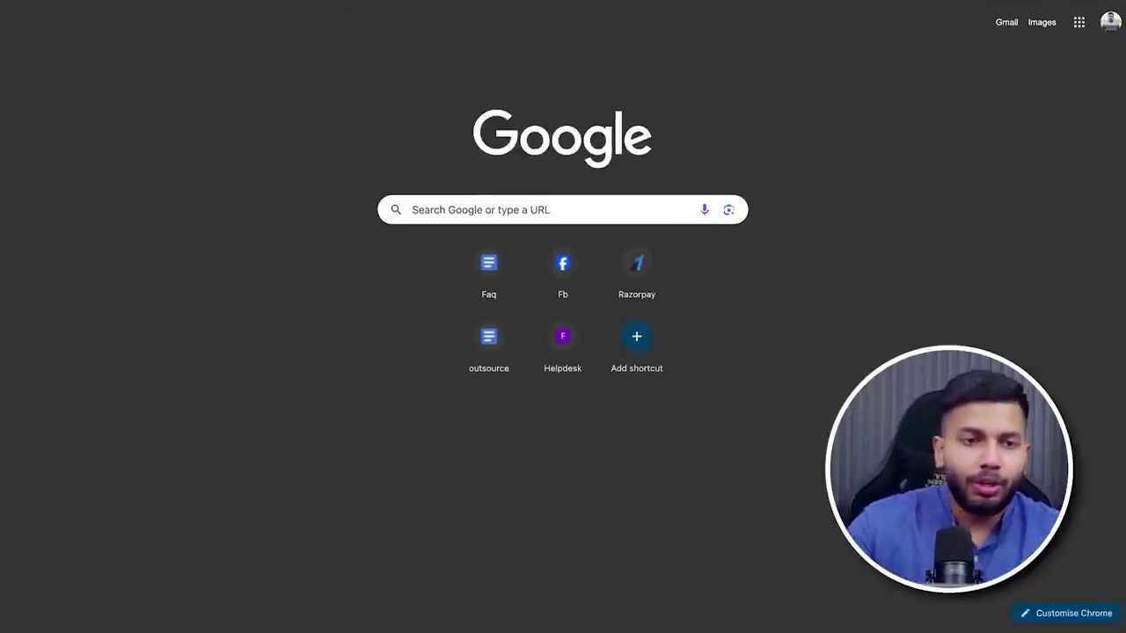
scroll(708, 299, down, 5)
scroll(708, 299, down, 10)
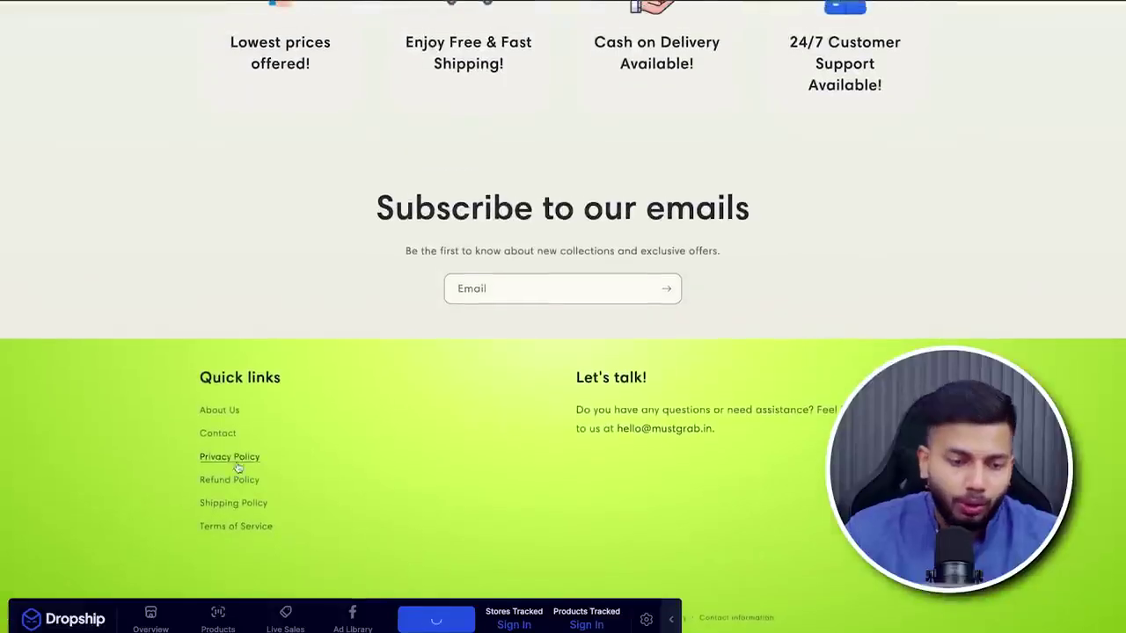
click(233, 503)
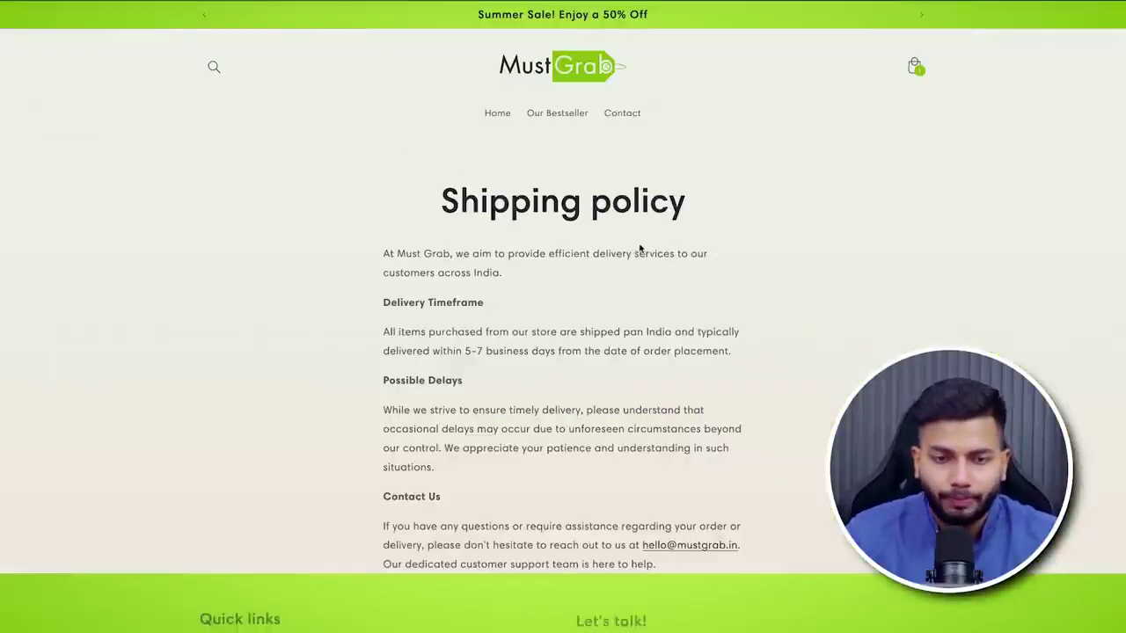
scroll(528, 334, down, 1)
drag(649, 482, 370, 184)
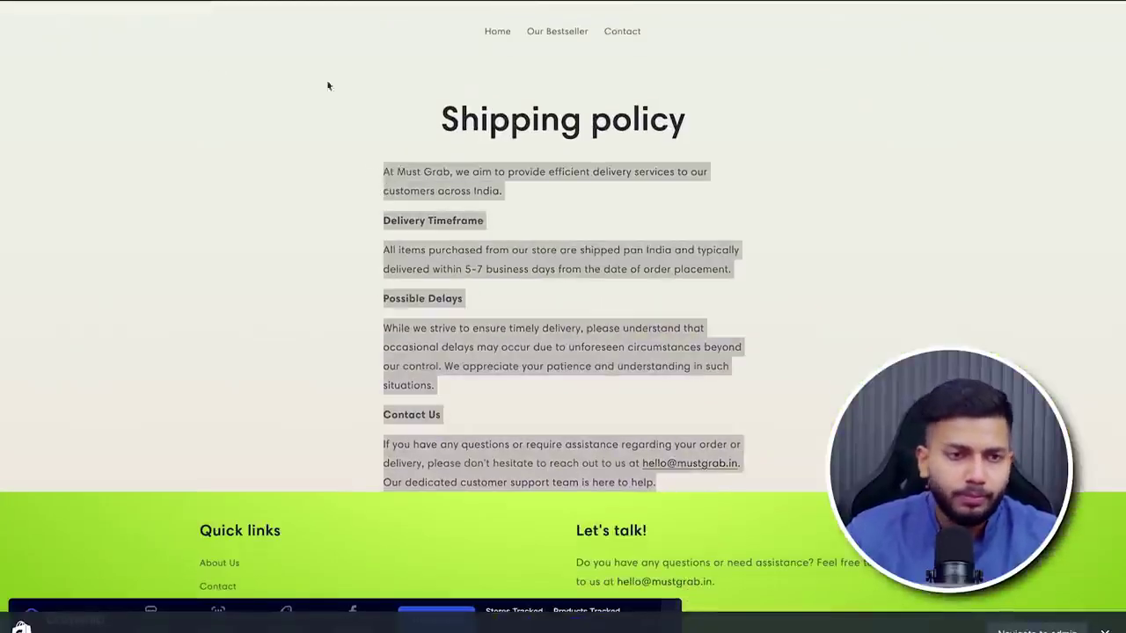
Paste the copied text into the store's shipping policy and remove the blank line above it.
key(ctrl+Tab)
click(545, 219)
key(ctrl+v)
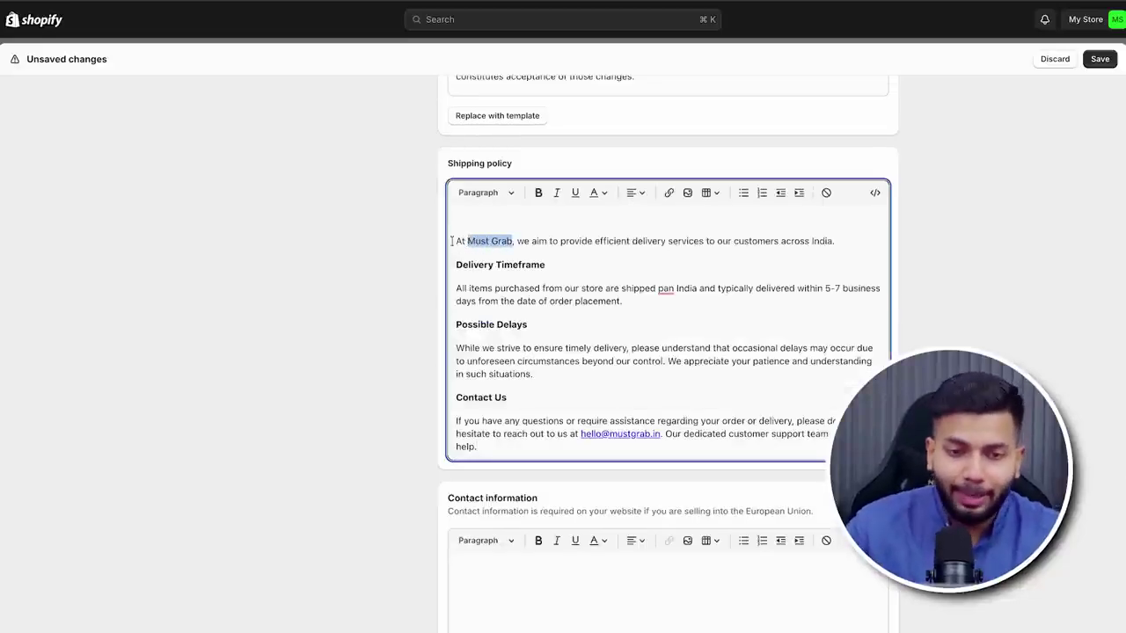
click(457, 240)
key(BackSpace)
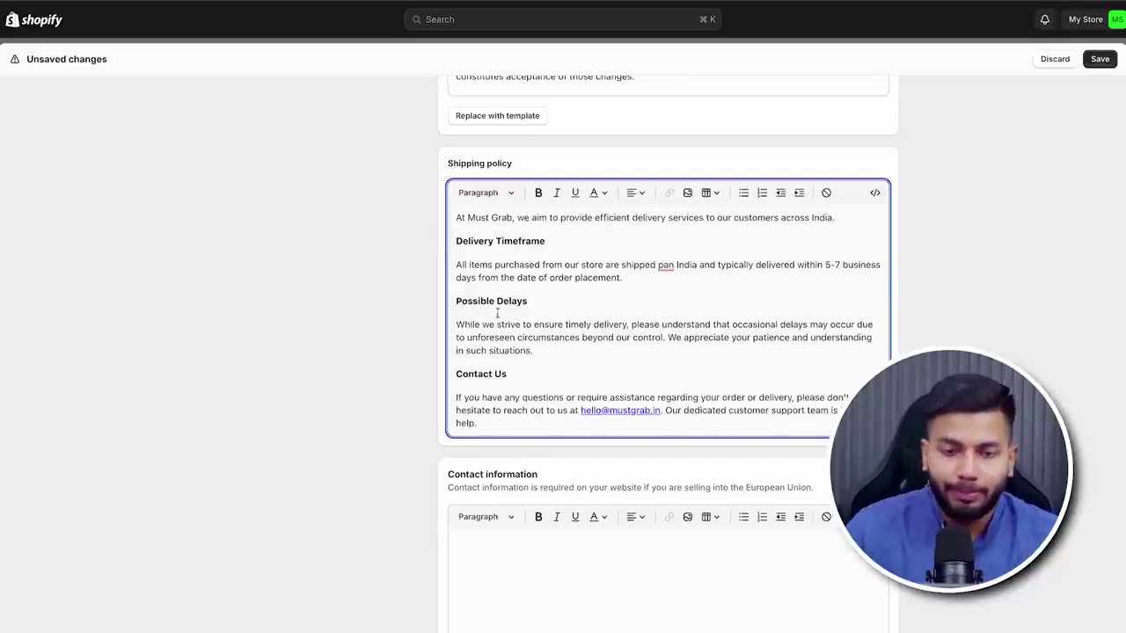
Copy the trade name, email and remaining contact details from the mustgrab.in contact page.
scroll(692, 421, down, 3)
key(ctrl+Tab)
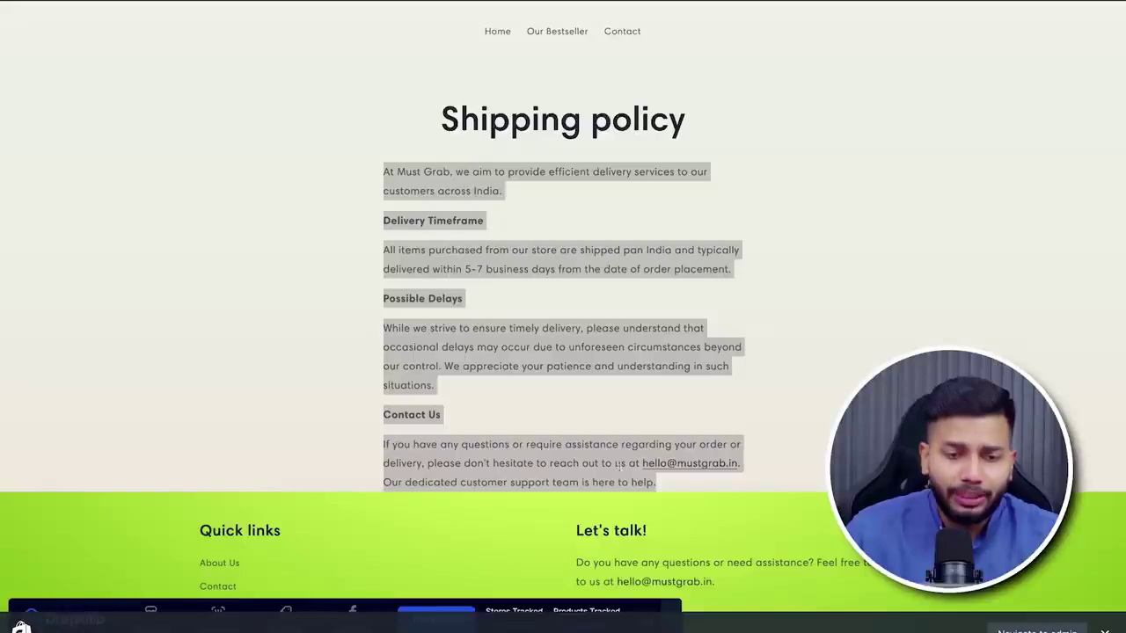
scroll(603, 512, down, 1)
click(231, 480)
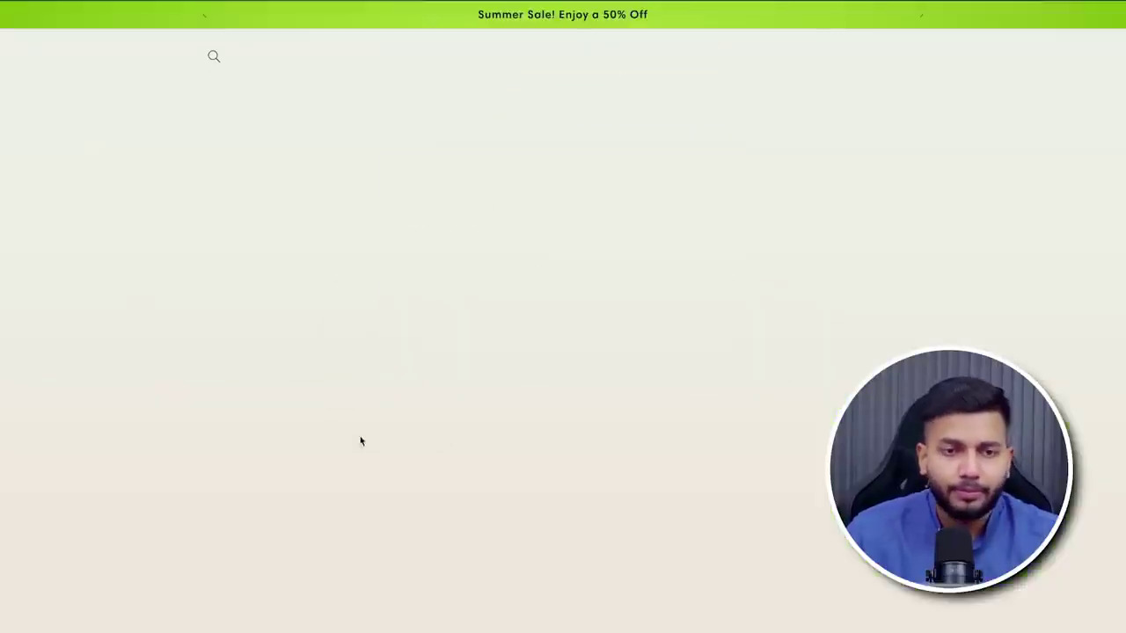
drag(318, 239, 528, 431)
key(super+c)
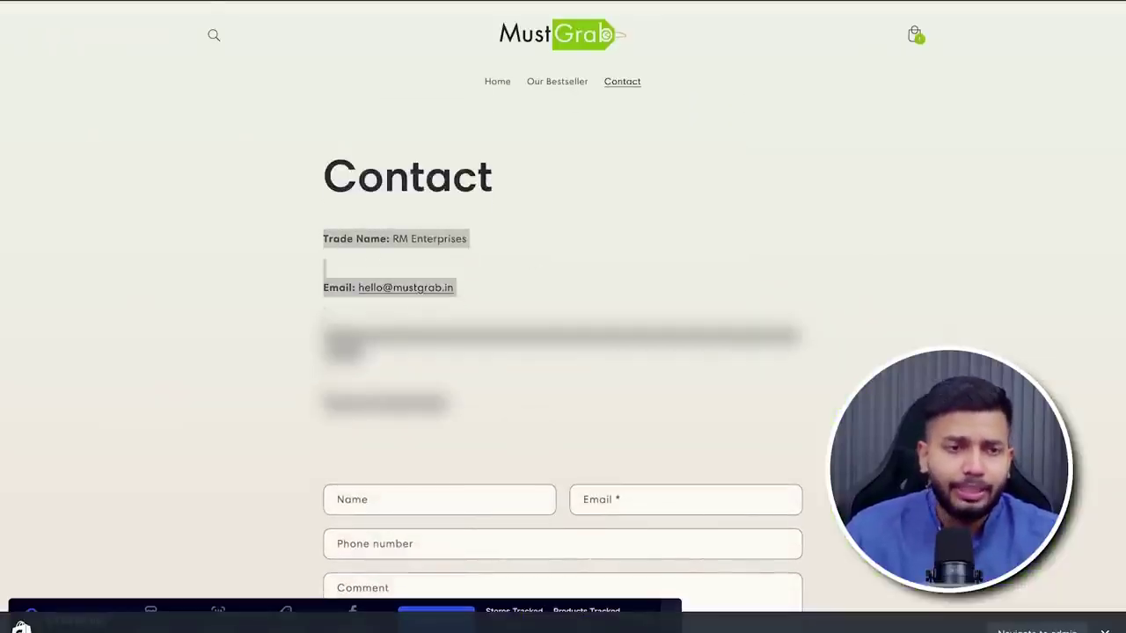
Paste the copied details into the store's contact information policy and remove the blank line above them.
key(ctrl+Tab)
key(super+v)
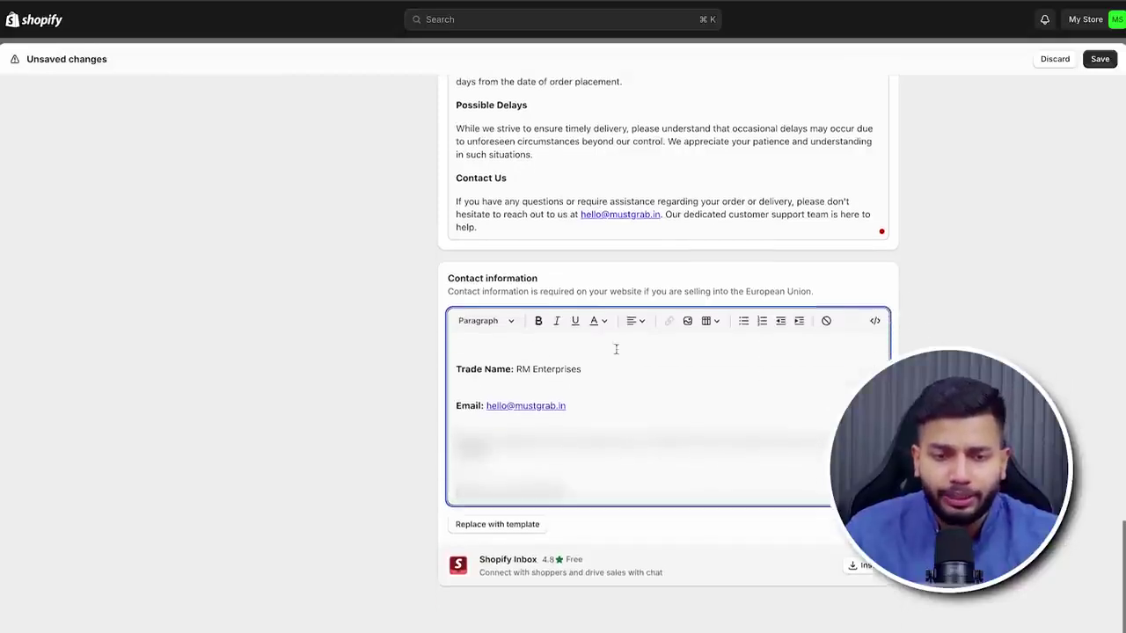
click(457, 363)
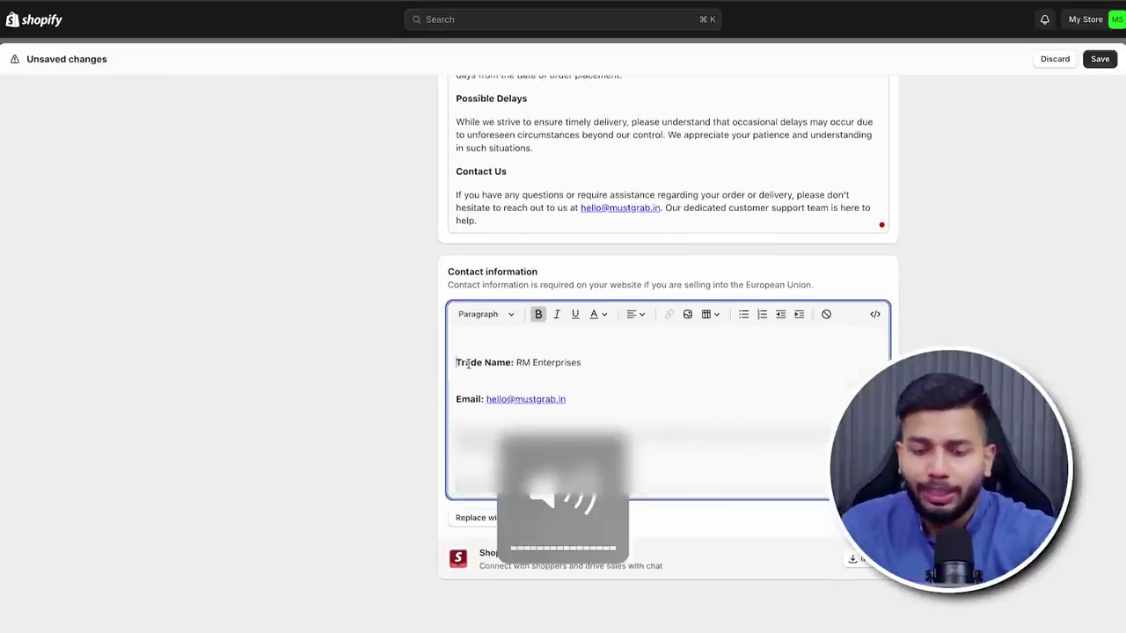
key(BackSpace)
Save the store policies and close the settings.
drag(525, 362, 584, 363)
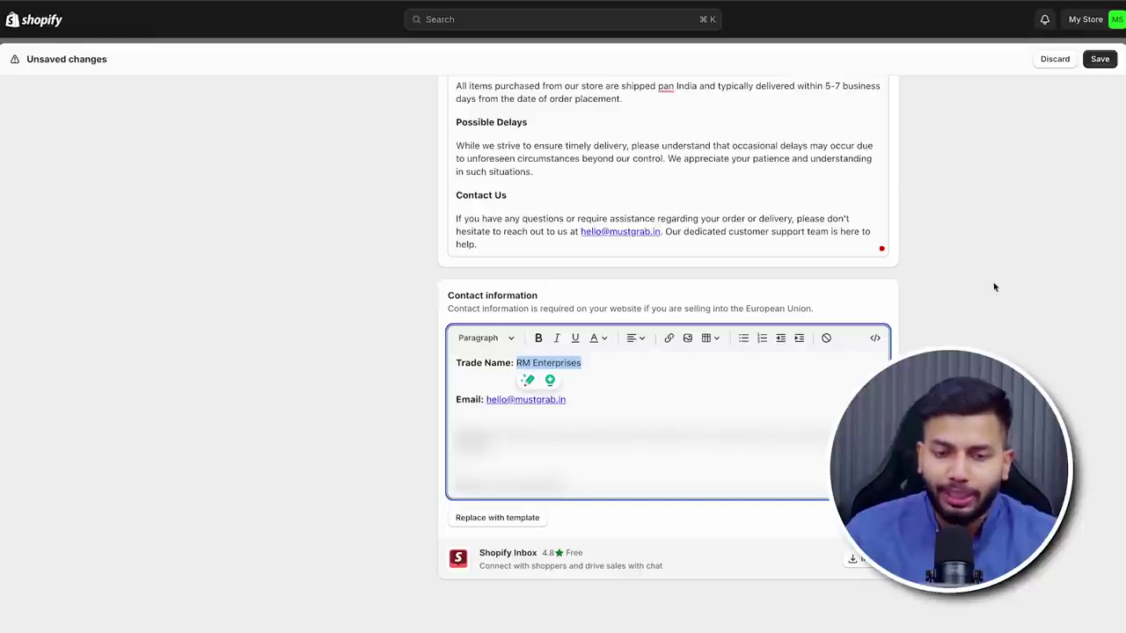
click(1098, 60)
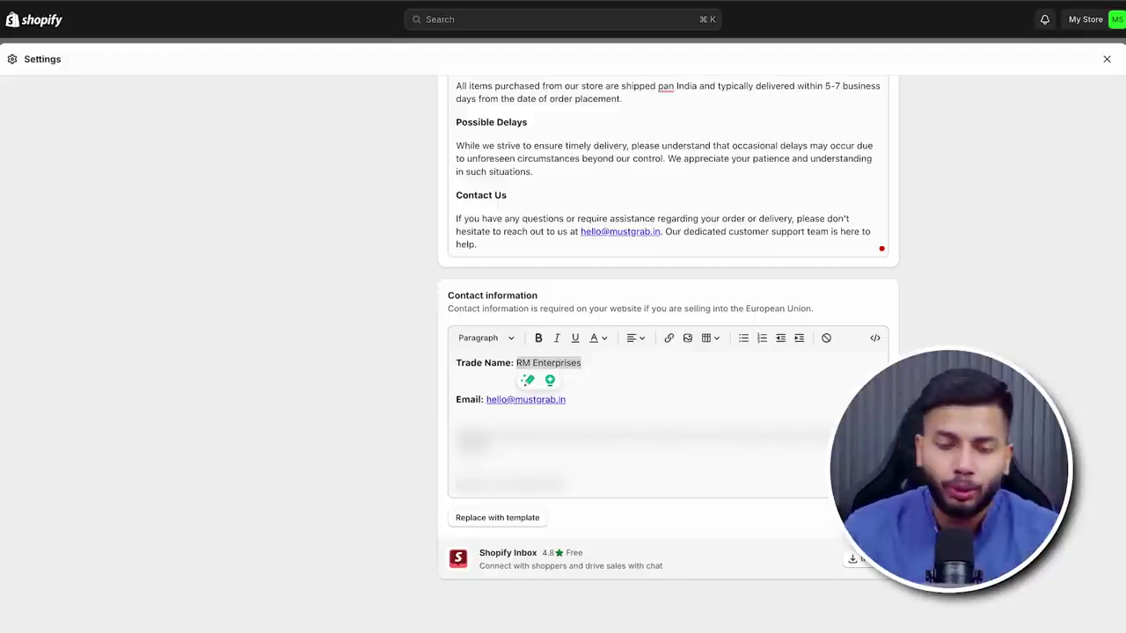
scroll(669, 352, up, 20)
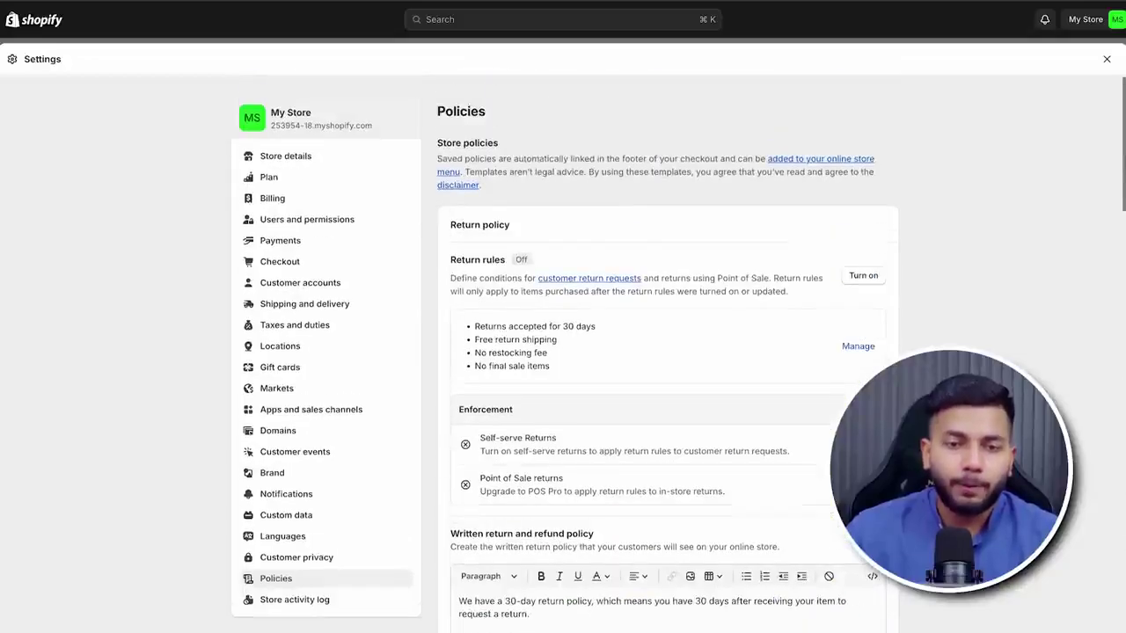
click(1107, 59)
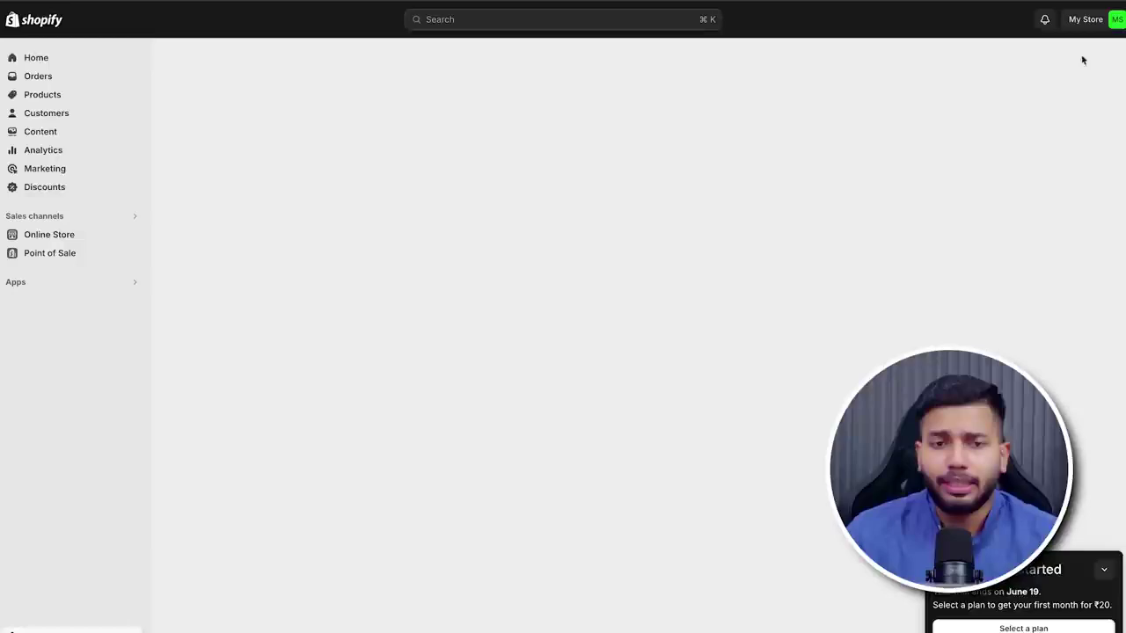
Open the online store's footer menu and remove its Search item.
click(76, 238)
click(80, 309)
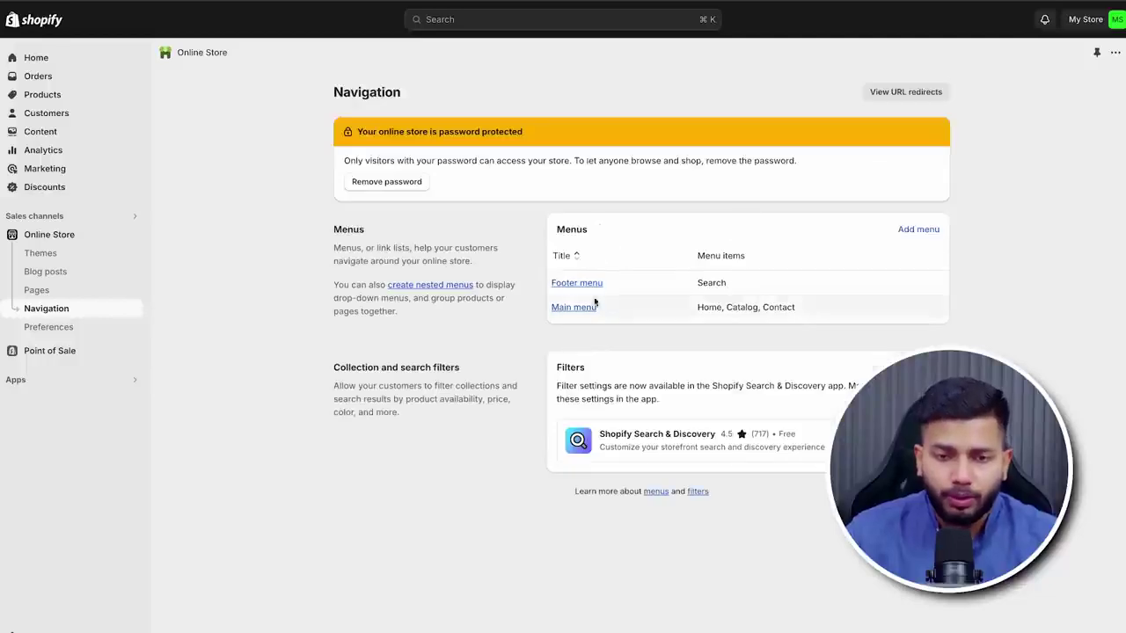
click(598, 299)
click(709, 261)
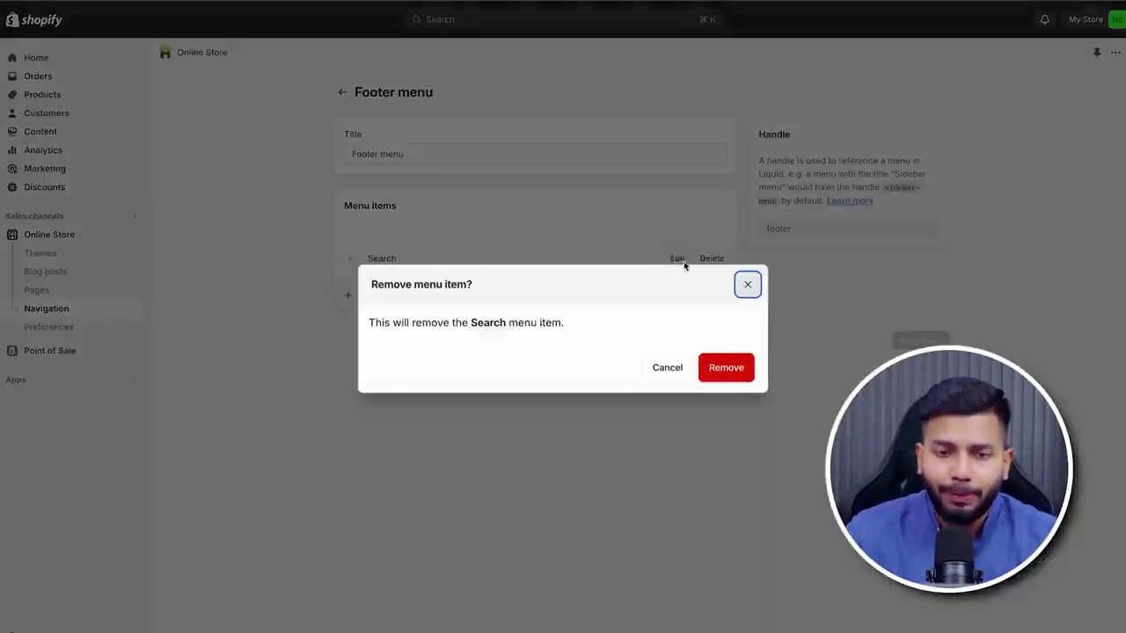
click(740, 370)
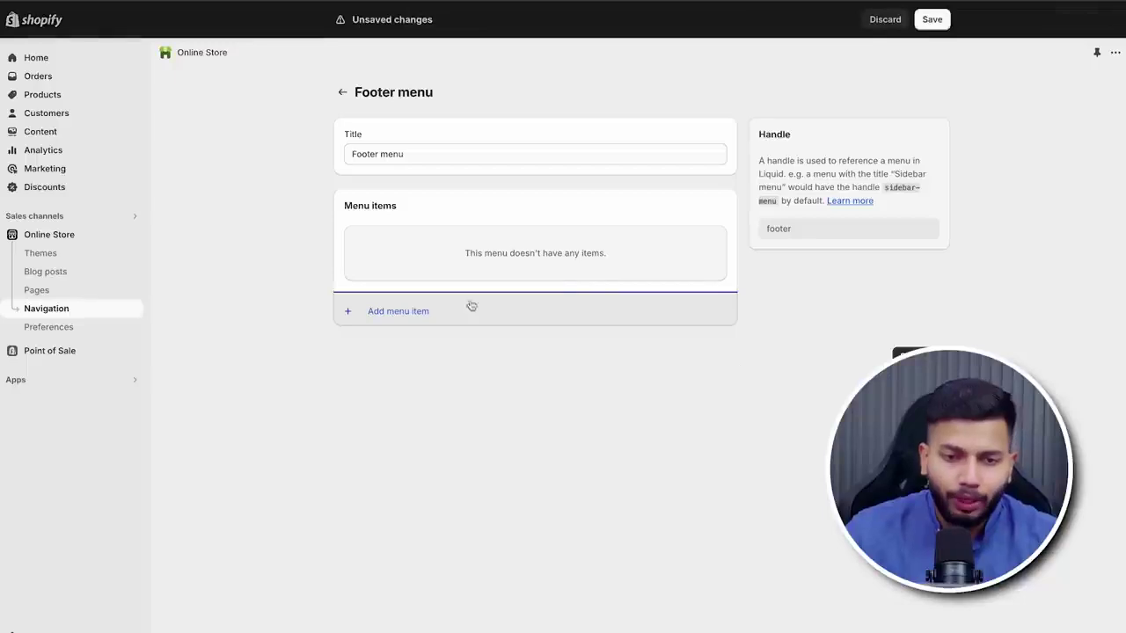
Add a Terms of Service item linked to that policy to the footer menu.
click(410, 312)
click(944, 143)
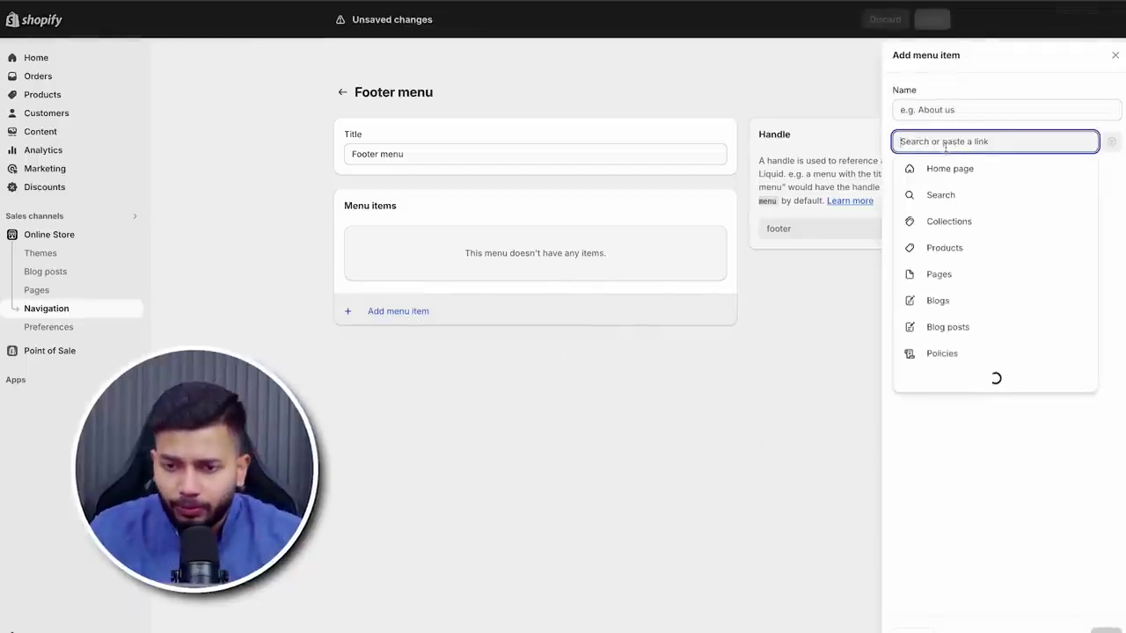
click(942, 352)
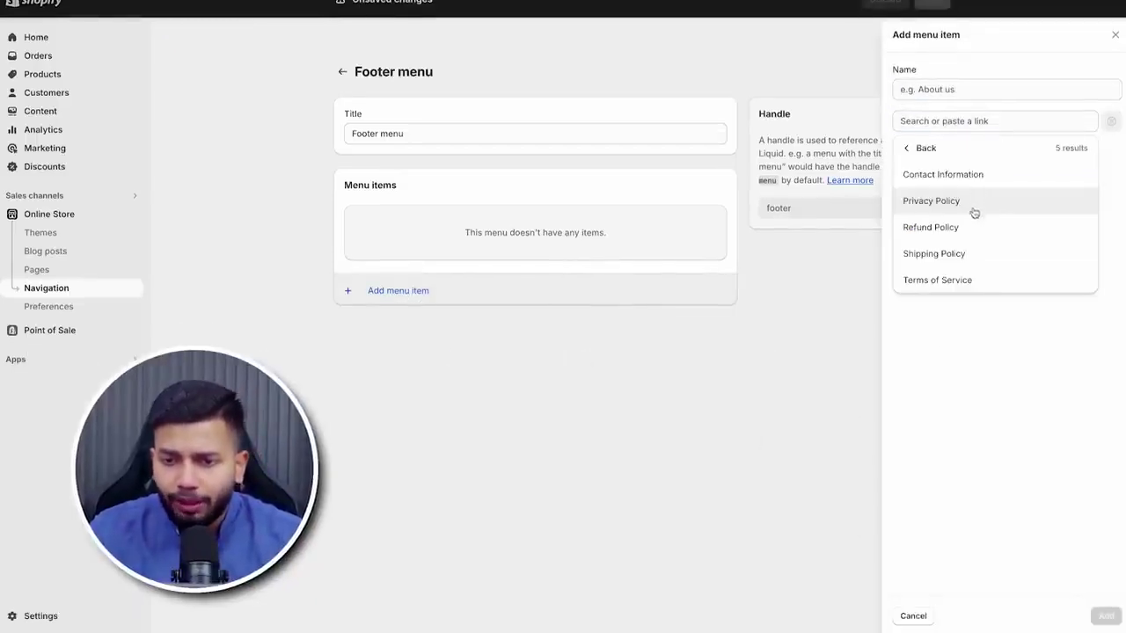
click(970, 278)
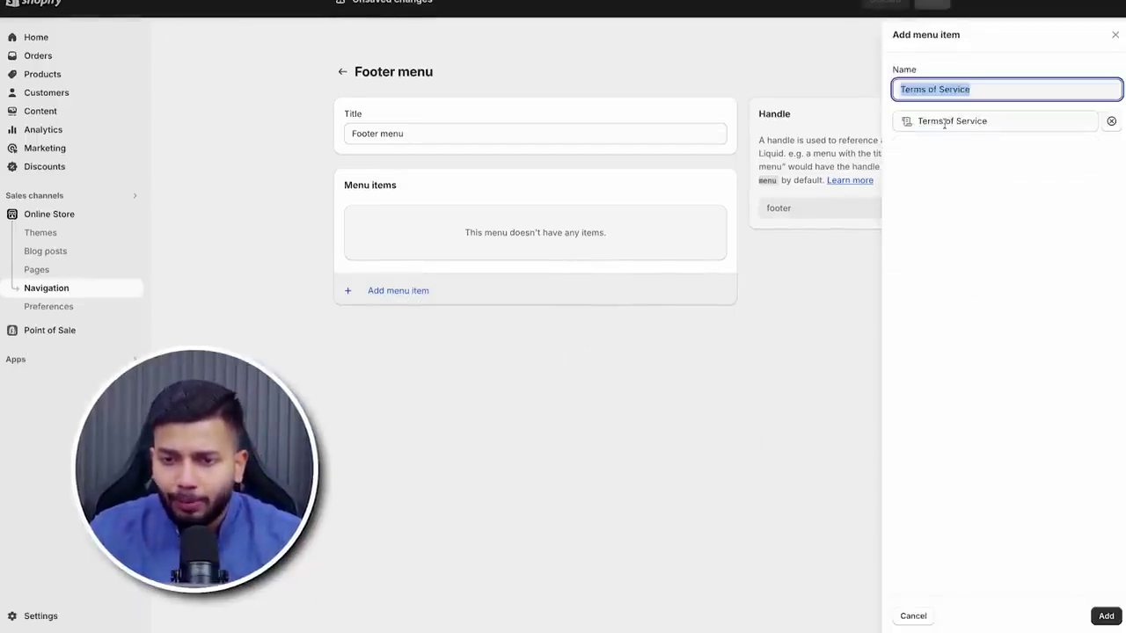
click(1110, 615)
Add a Privacy Policy item linked to that policy to the footer menu.
click(470, 276)
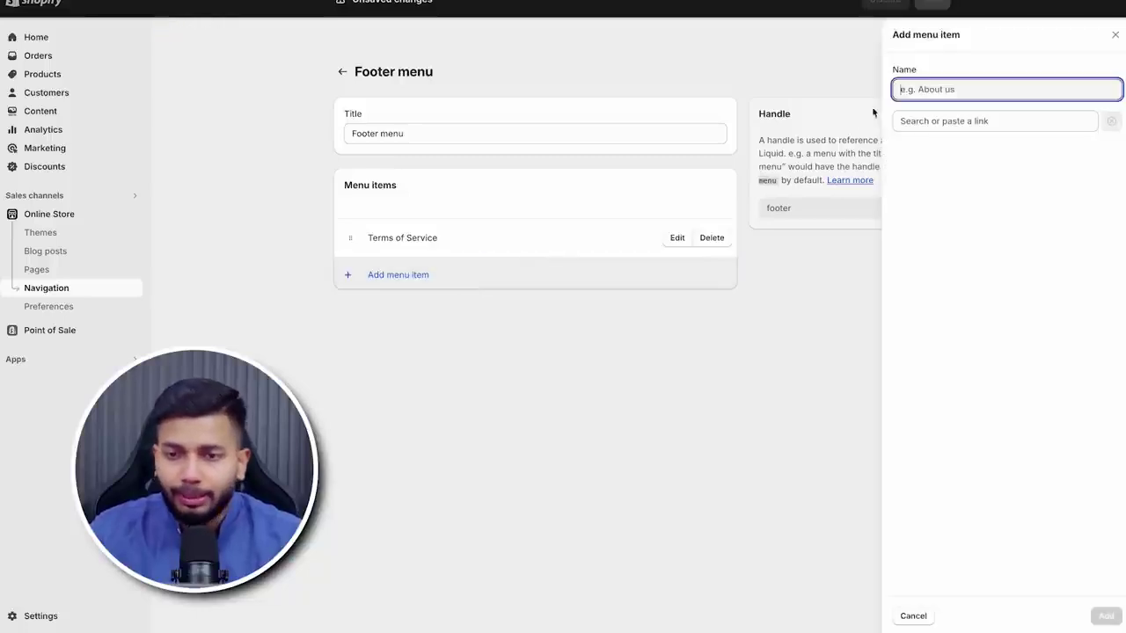
click(964, 123)
click(942, 334)
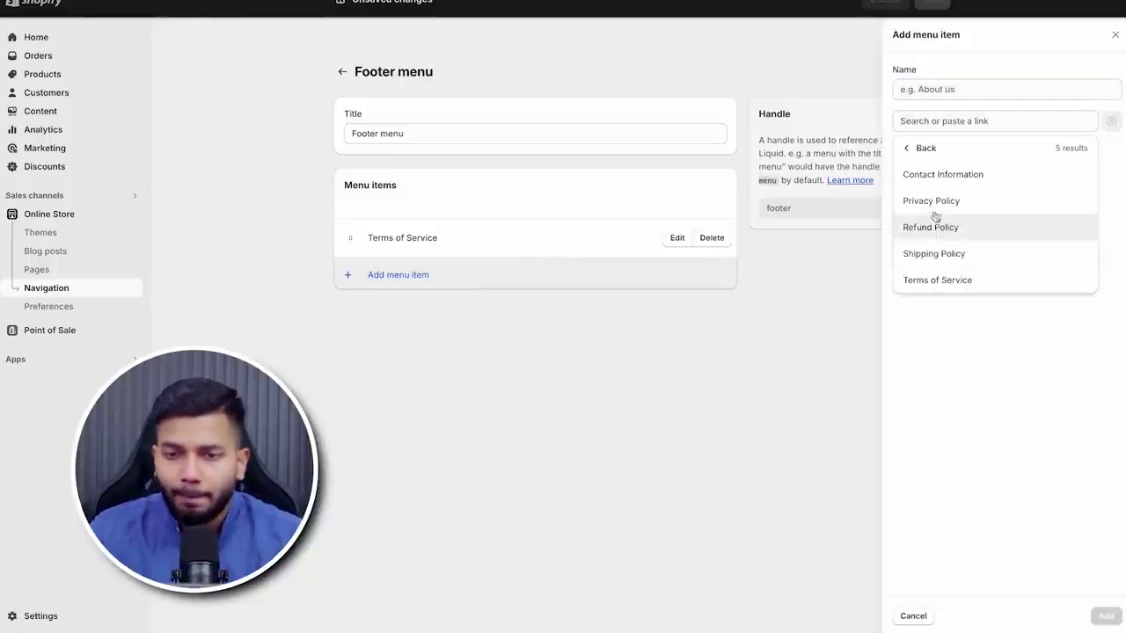
click(984, 204)
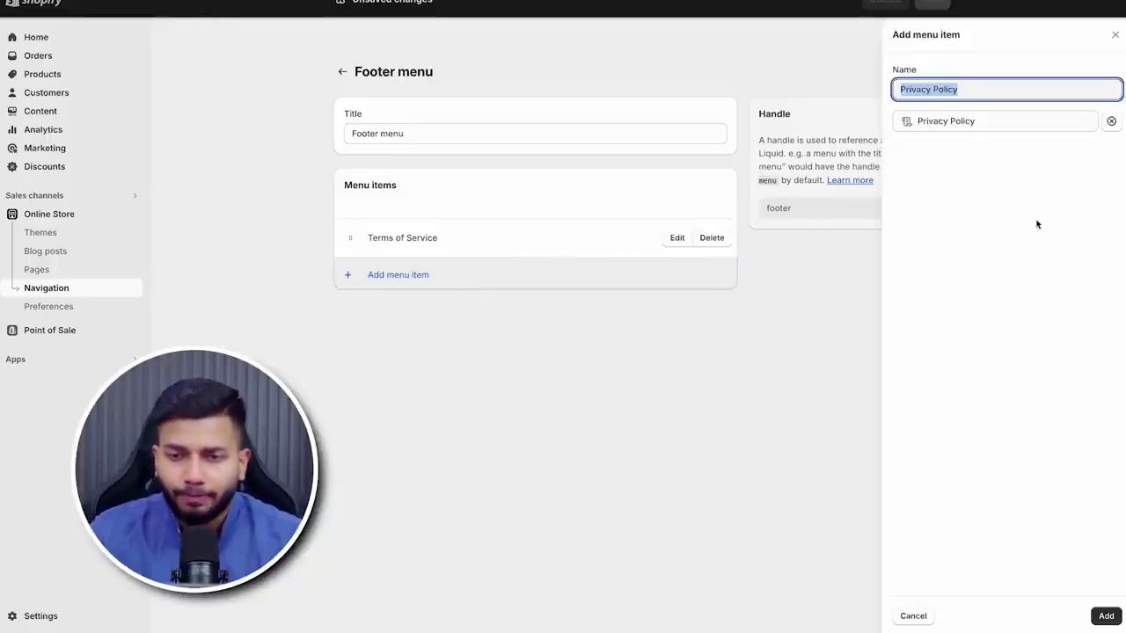
click(1105, 615)
Add a Shipping Policy item linked to that policy to the footer menu.
click(413, 314)
click(957, 123)
click(968, 331)
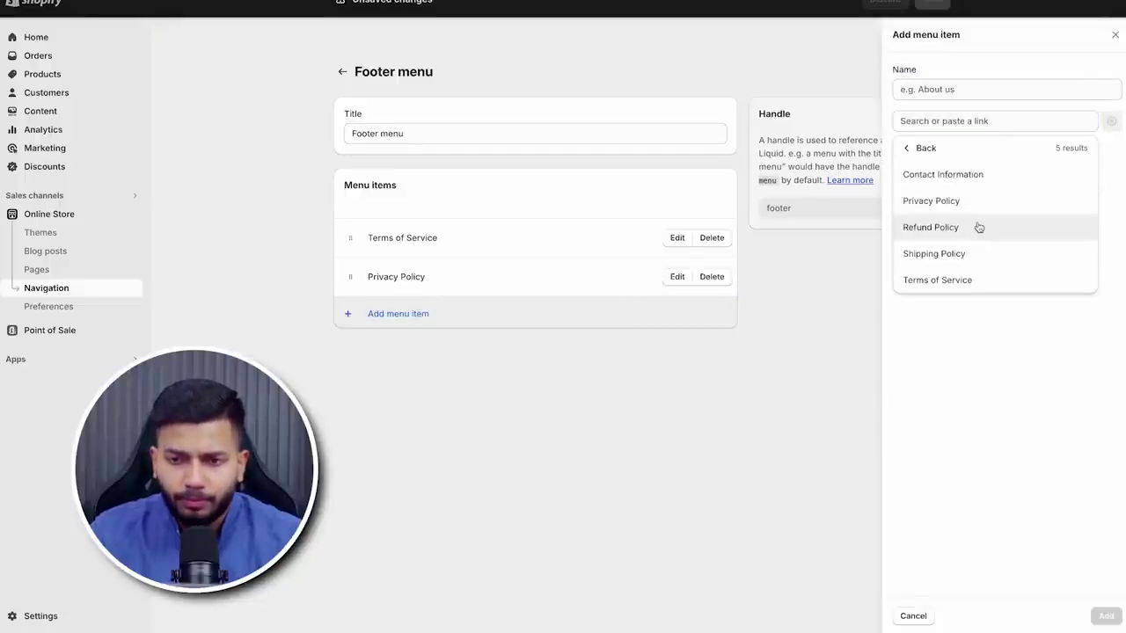
click(977, 252)
click(1106, 617)
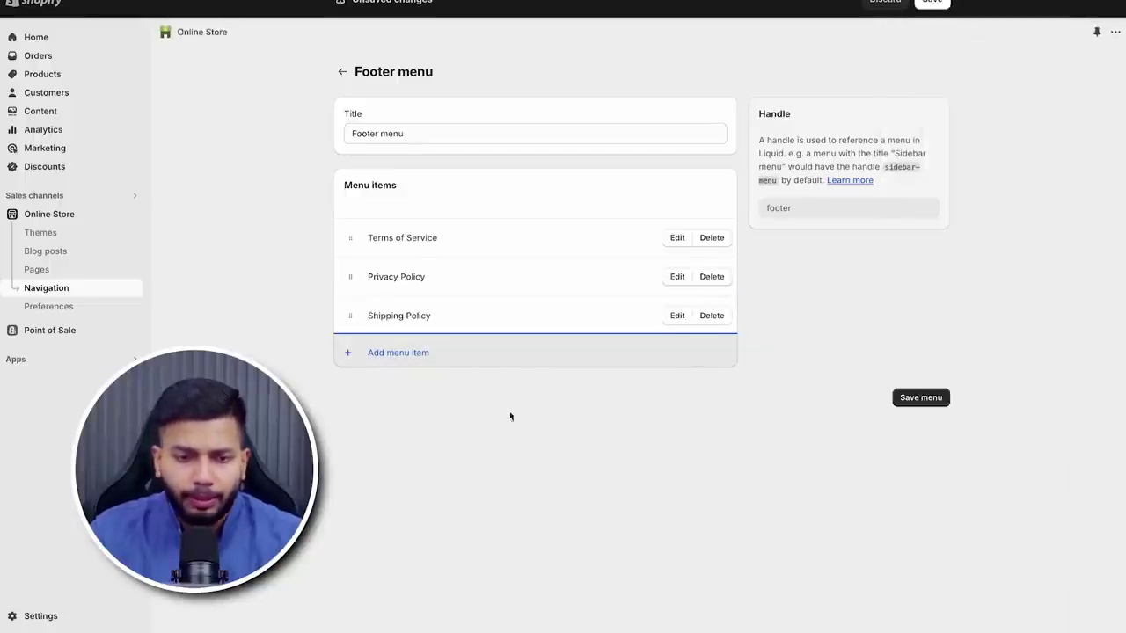
Add a Refund Policy item linked to that policy to the footer menu.
click(419, 362)
click(972, 119)
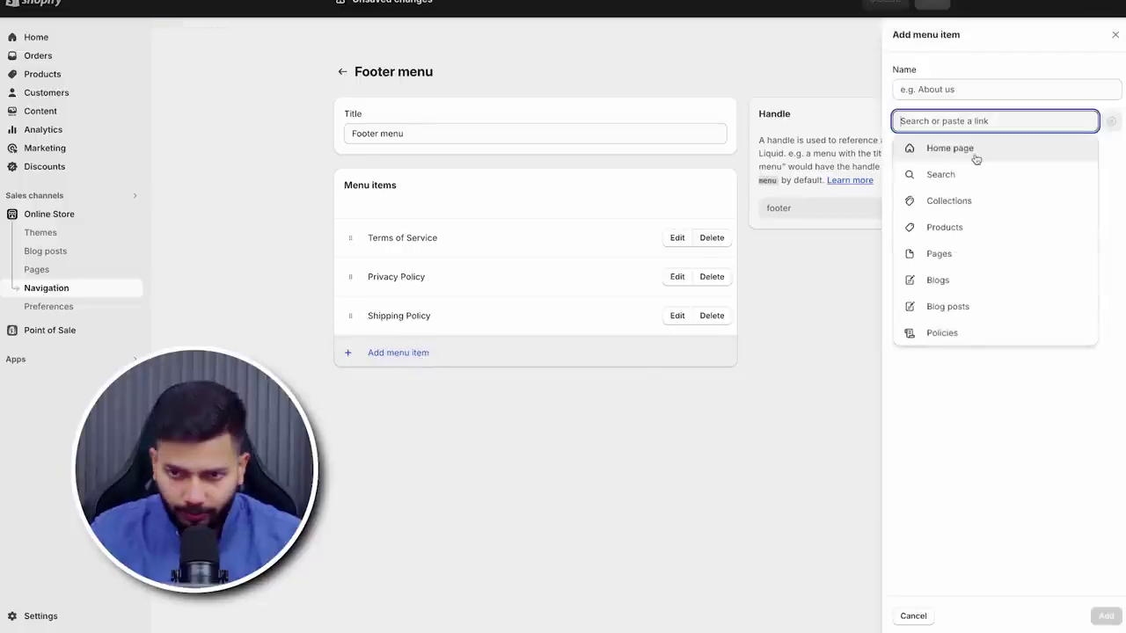
click(977, 332)
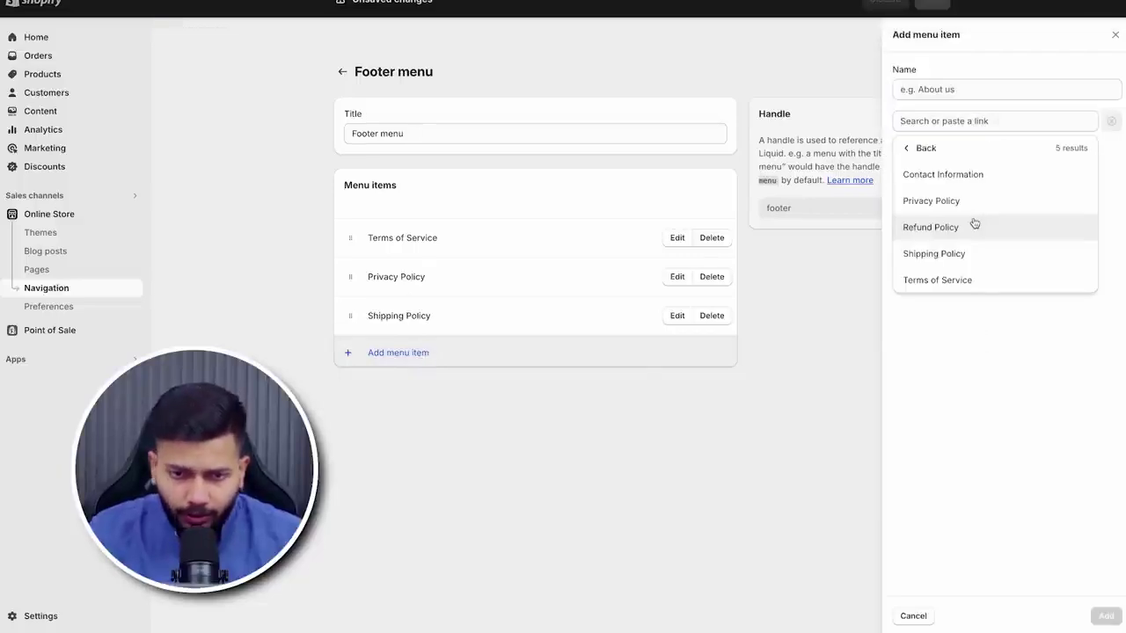
click(981, 225)
click(1106, 615)
Add a Contact Information item linked to that policy and make it the first item of the footer menu.
click(392, 404)
click(994, 121)
click(955, 329)
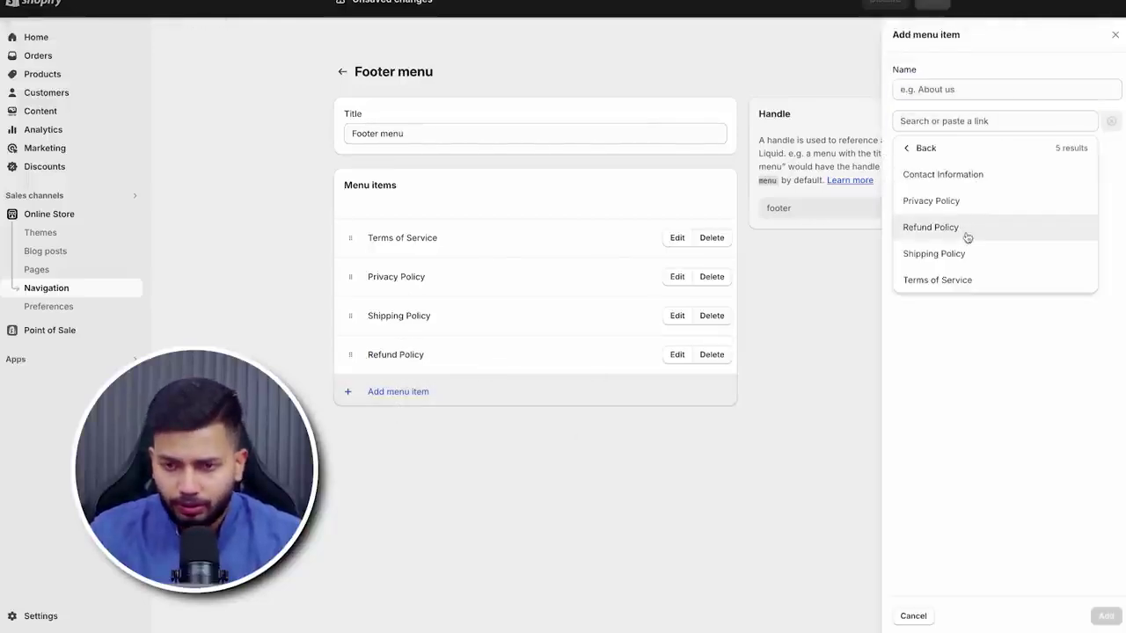
click(989, 175)
click(1106, 617)
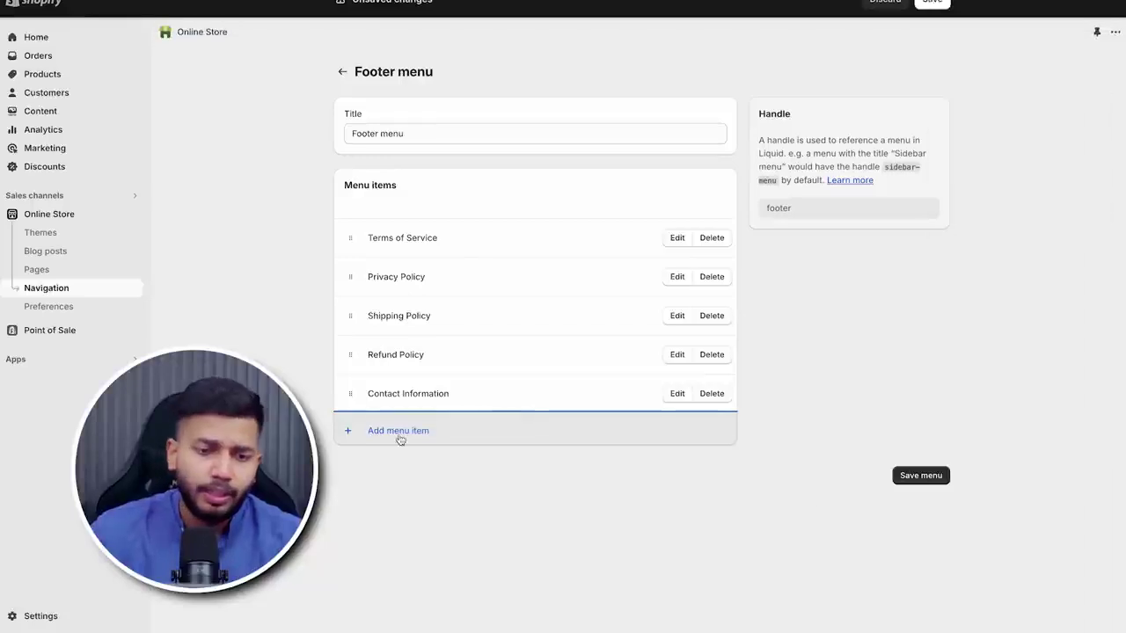
drag(350, 400, 360, 250)
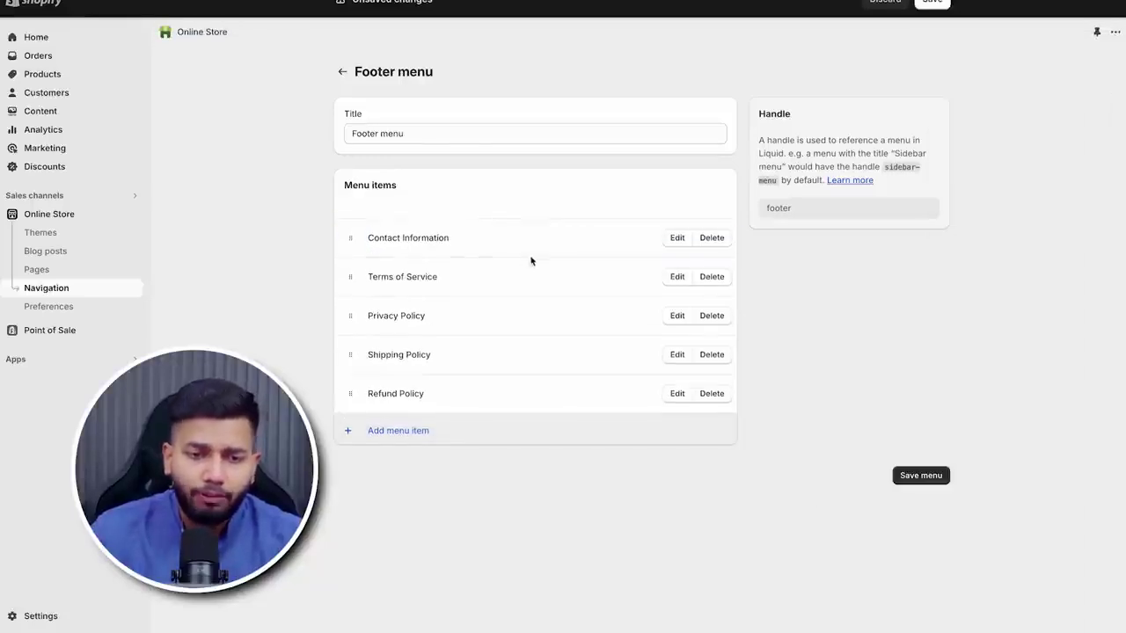
Rename the footer menu's Contact Information item to Contact and save the menu.
click(676, 238)
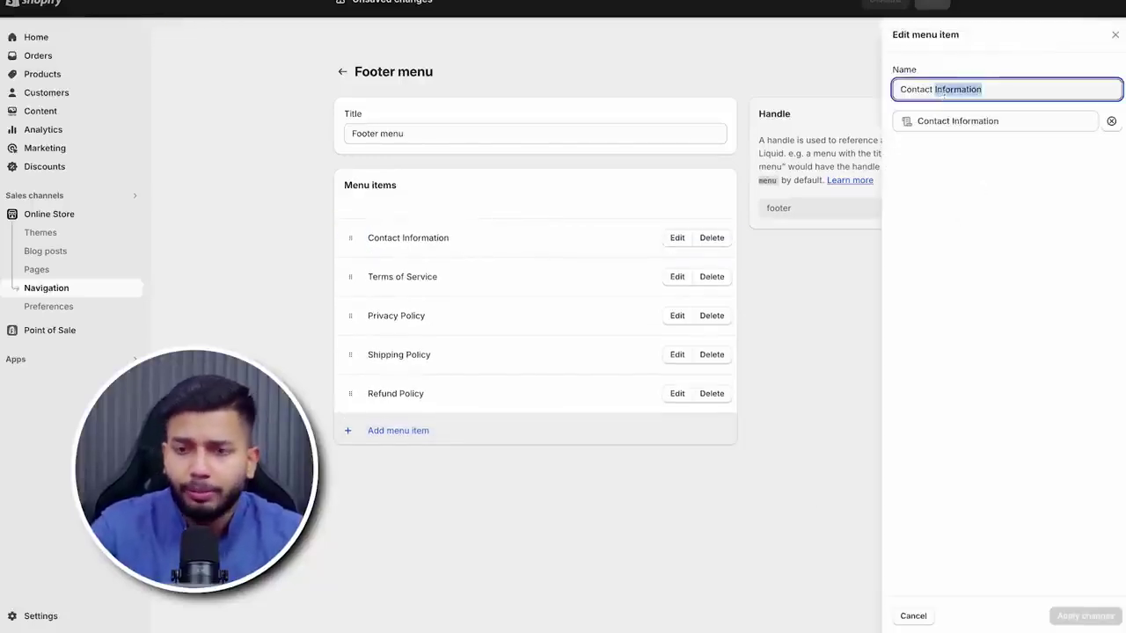
key(BackSpace)
key(BackSpace)
key(BackSpace)
click(1091, 616)
click(925, 475)
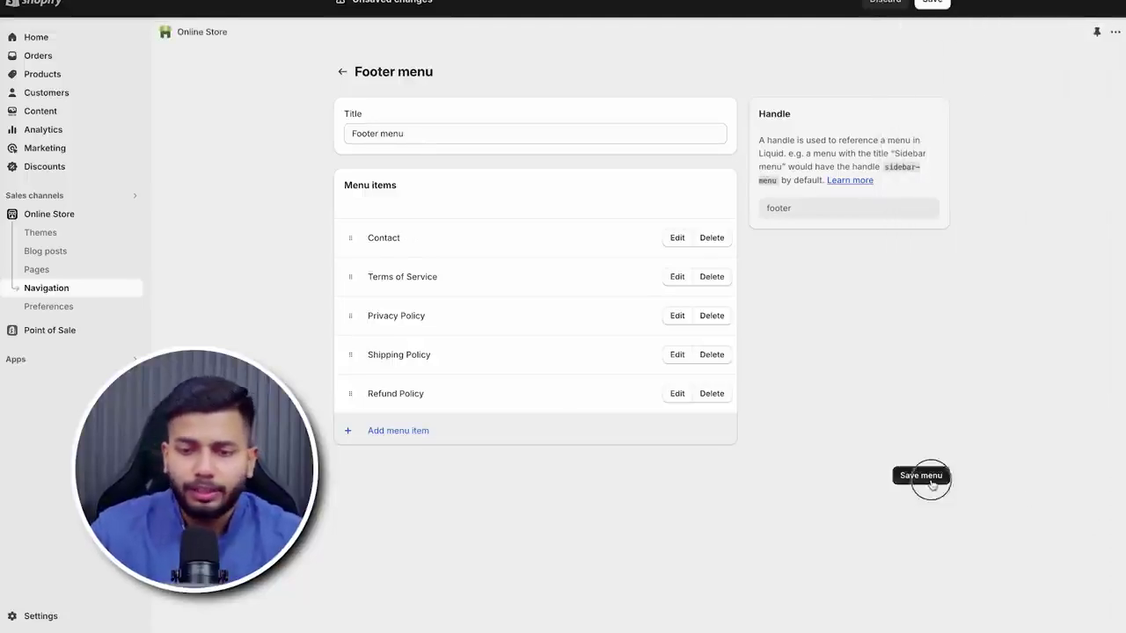
Open the online store's main menu, rename its Catalog item to Bestseller and save the menu.
click(96, 290)
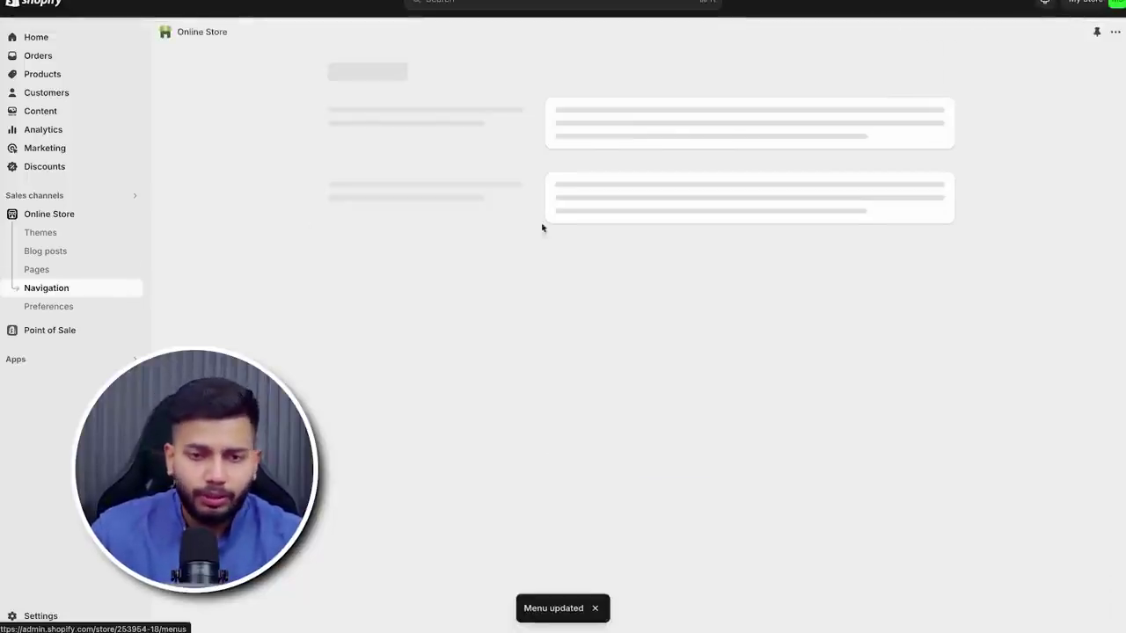
click(575, 287)
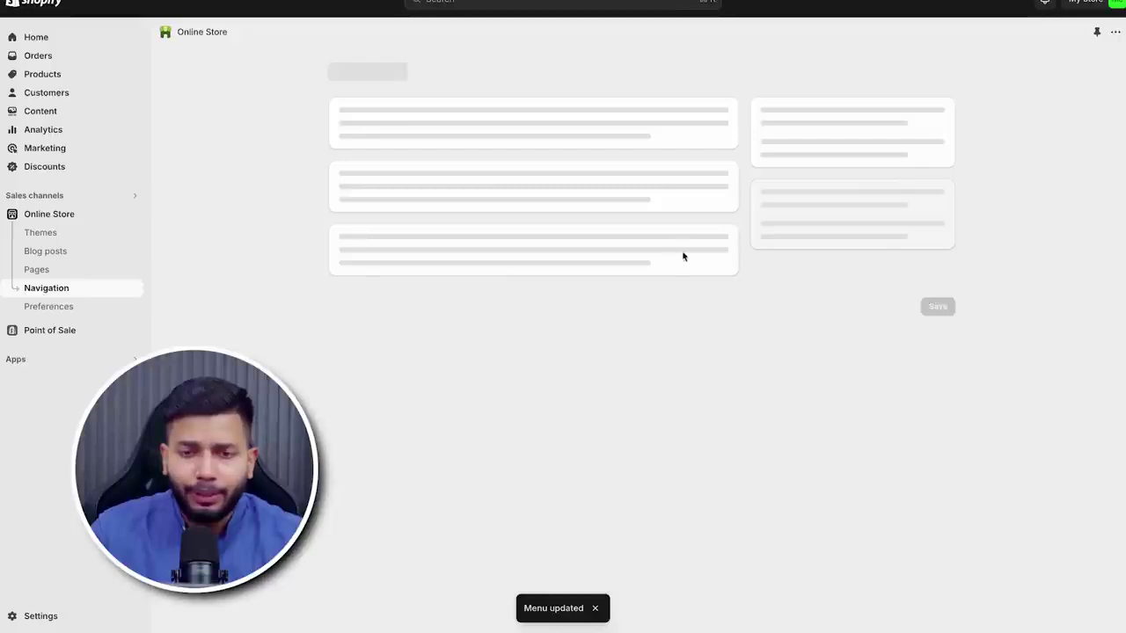
click(674, 278)
click(925, 95)
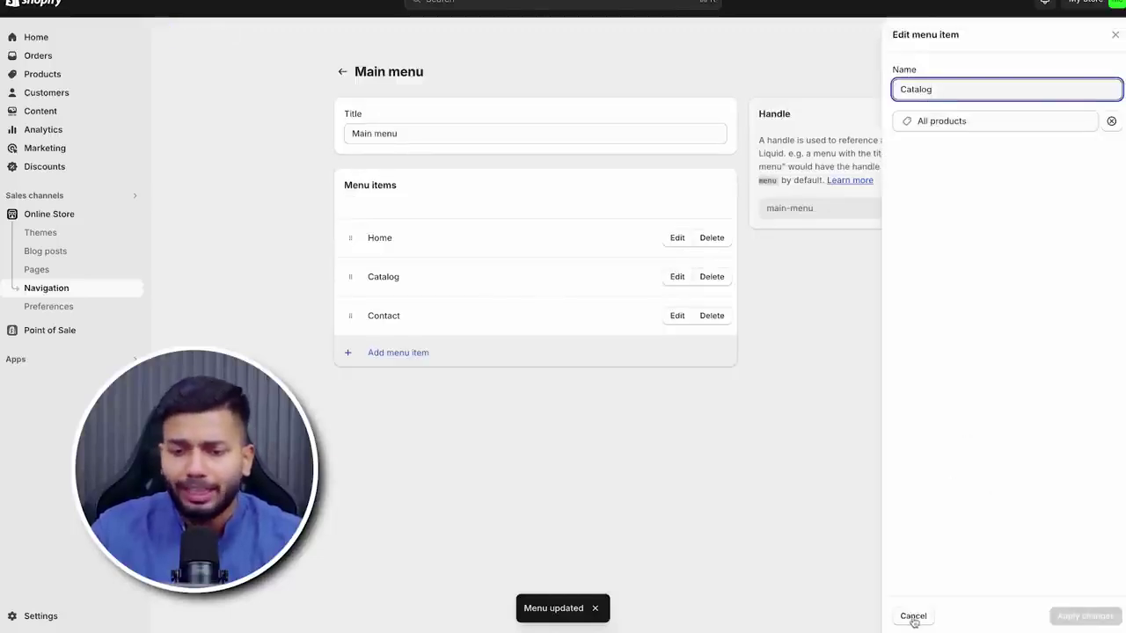
double_click(923, 91)
text(bes)
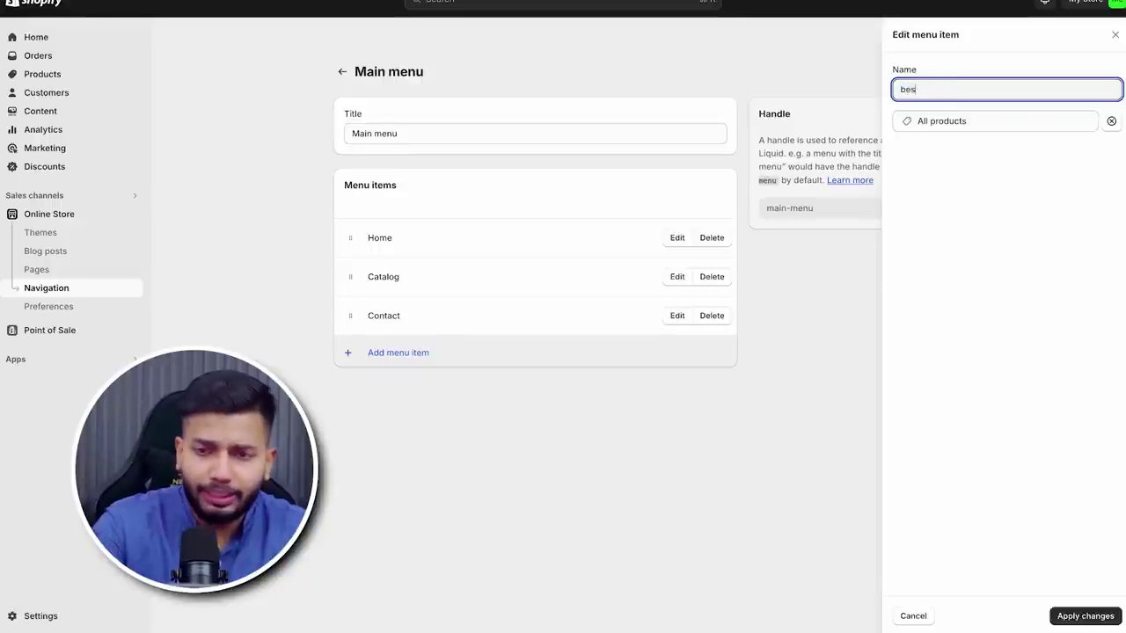
click(1074, 615)
click(925, 401)
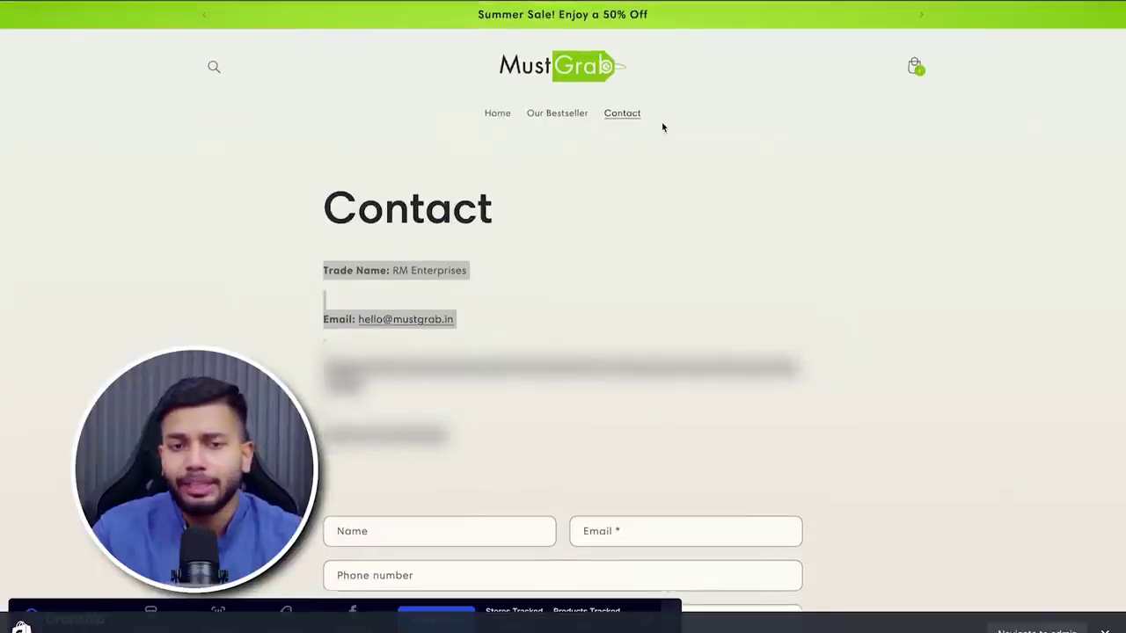
Go to the store's products and start adding a new product.
scroll(365, 120, down, 5)
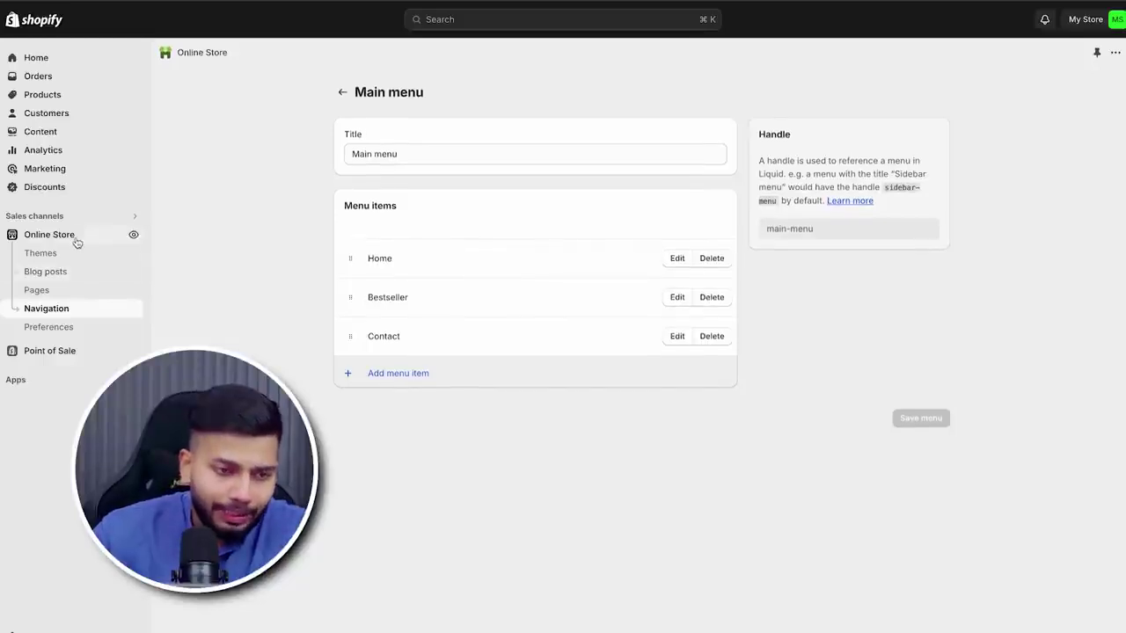
click(78, 241)
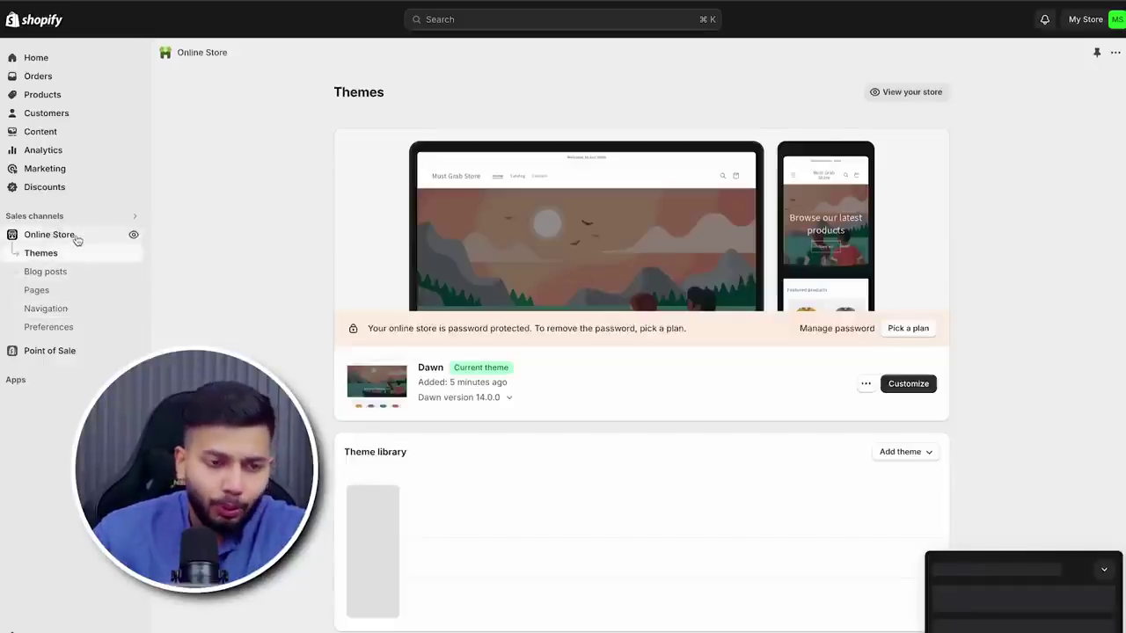
click(69, 95)
click(327, 227)
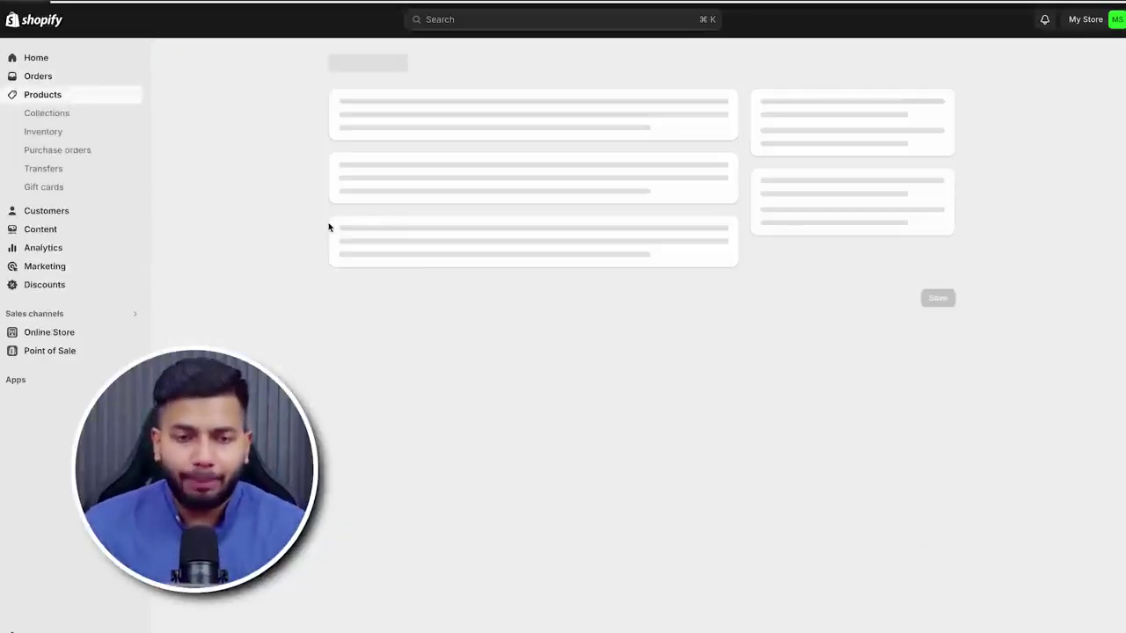
Copy the headline "Electric LED Mosquito Killer Lamp" from the Google Docs product document into the new Shopify product's title.
key(ctrl+Left)
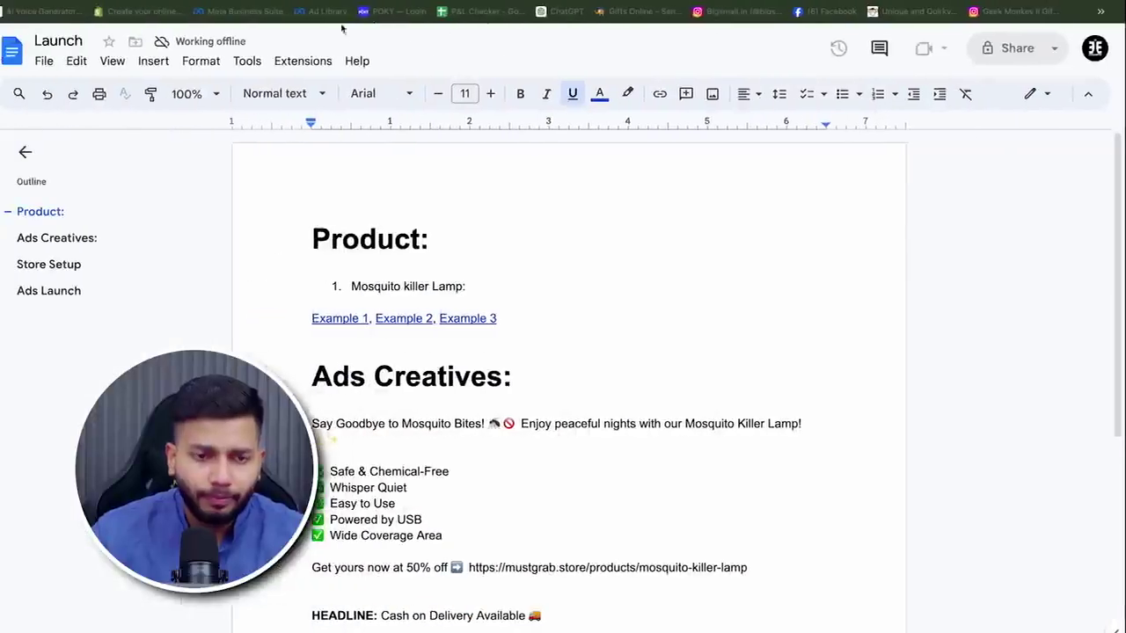
scroll(496, 280, down, 1)
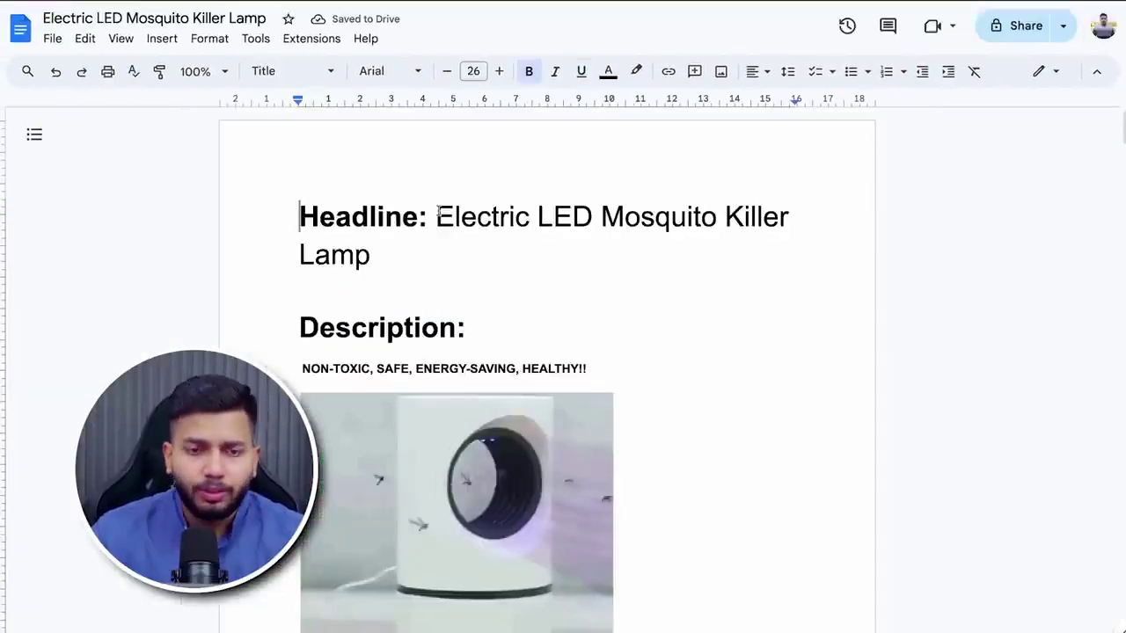
drag(437, 217, 440, 246)
key(ctrl+c)
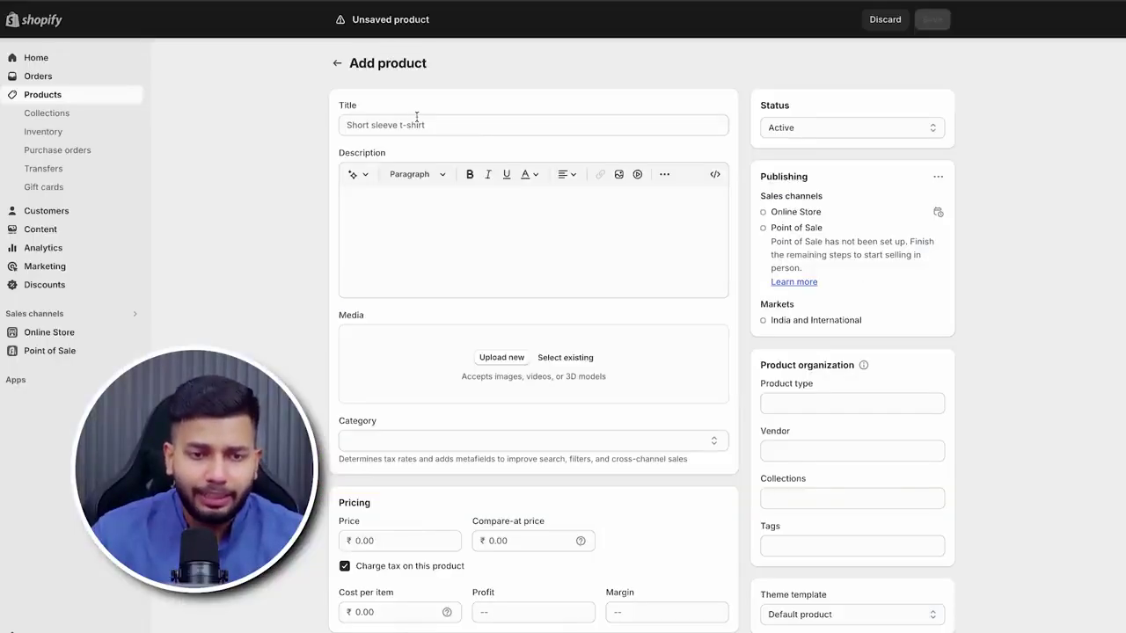
click(412, 116)
key(ctrl+v)
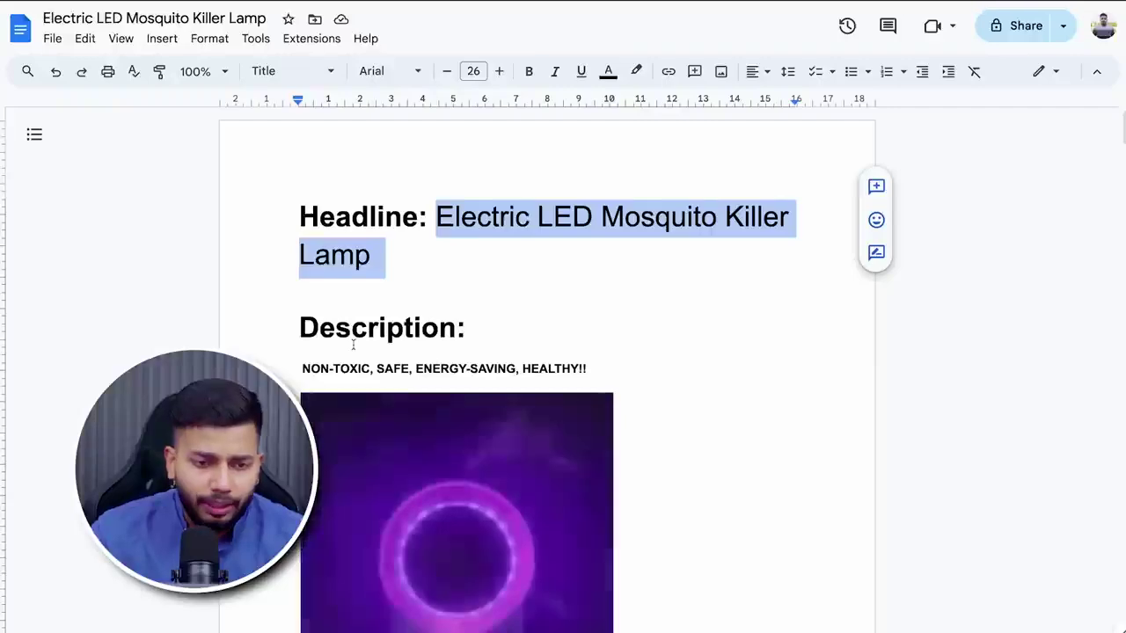
Copy the full description with its images, through the OUR GUARANTEE list, from the Google Docs document into the Shopify product's description.
scroll(354, 342, down, 2)
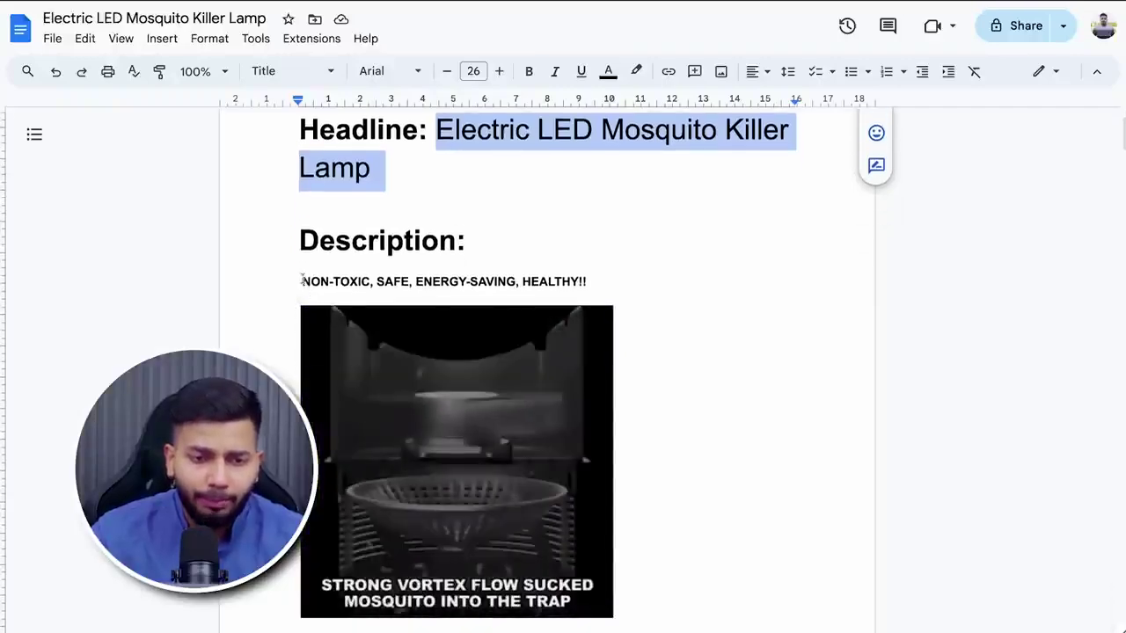
drag(302, 280, 598, 603)
scroll(799, 528, down, 6)
scroll(798, 527, down, 20)
scroll(799, 528, down, 5)
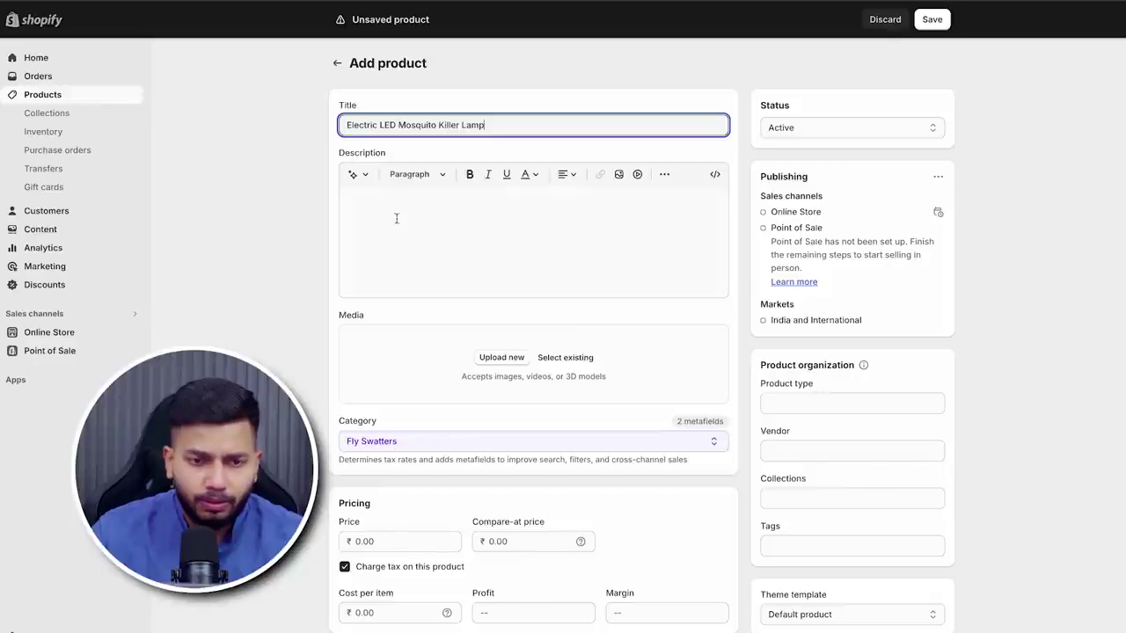
click(402, 202)
text(OUR GUARANTEE: ✔ Free Shipping all over India. ✔ 24/7 Customer Support. ✔ No Hidden Charges. ✔ Fast Shipping. ✔ Free COD Available. ✔ Easy Return.)
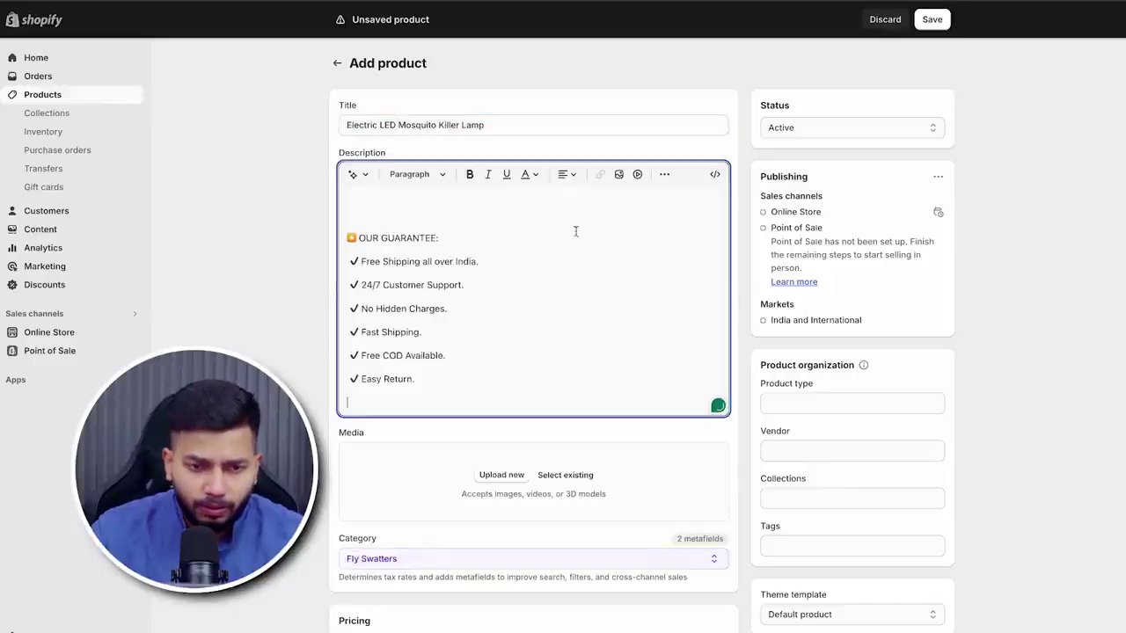
Upload the nine lamp images from Downloads as product media and move the sixth image to third position.
scroll(475, 258, up, 20)
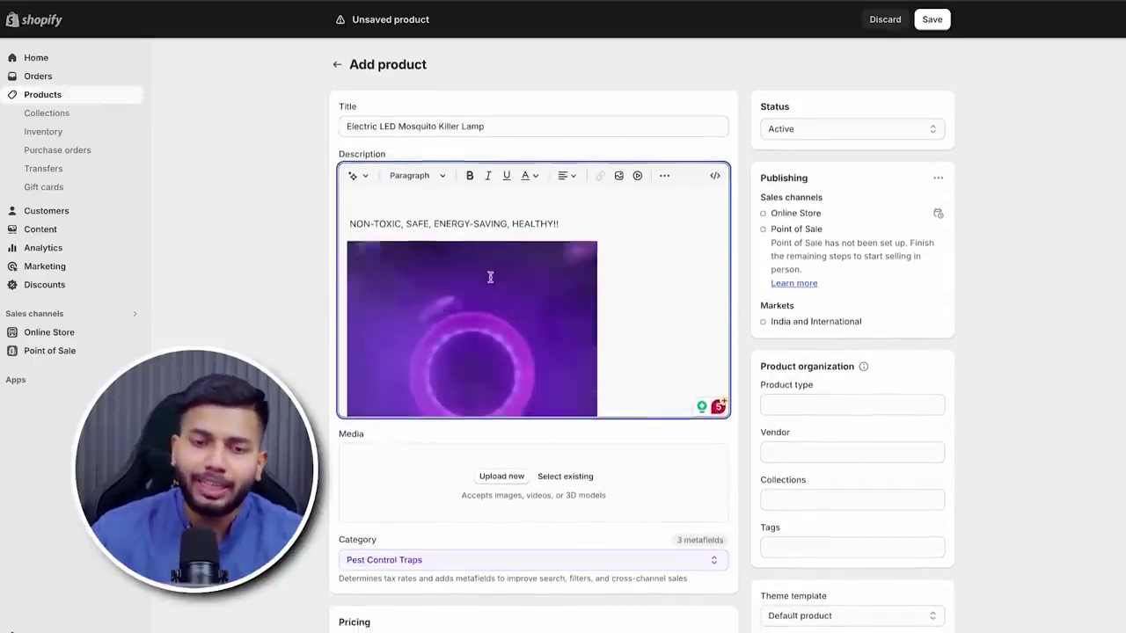
scroll(606, 292, down, 4)
scroll(606, 292, down, 3)
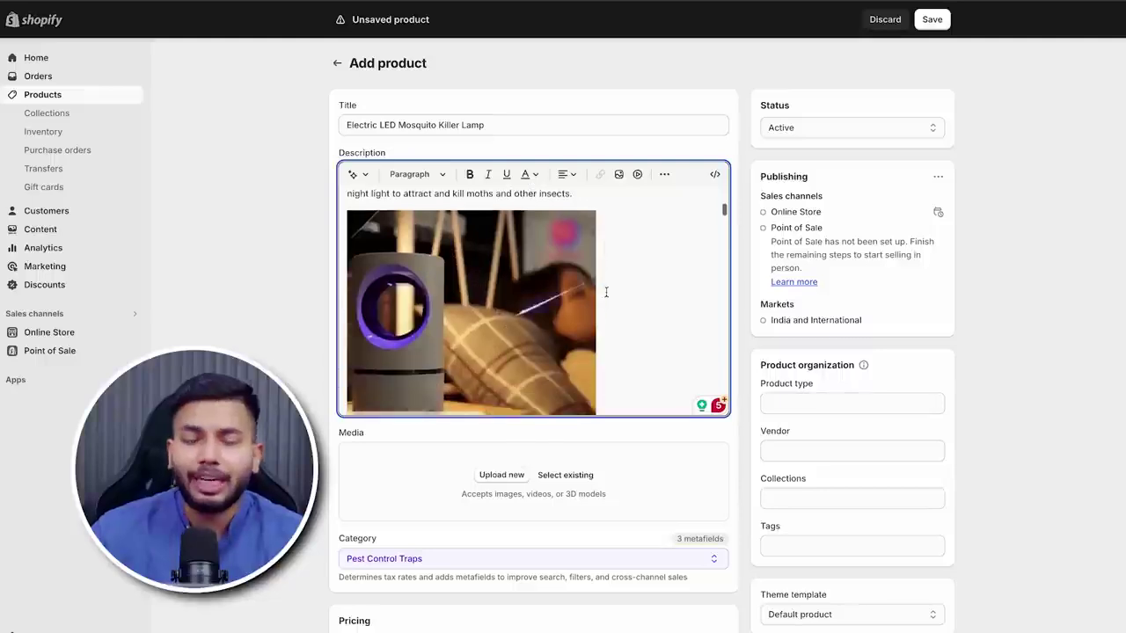
scroll(606, 292, down, 8)
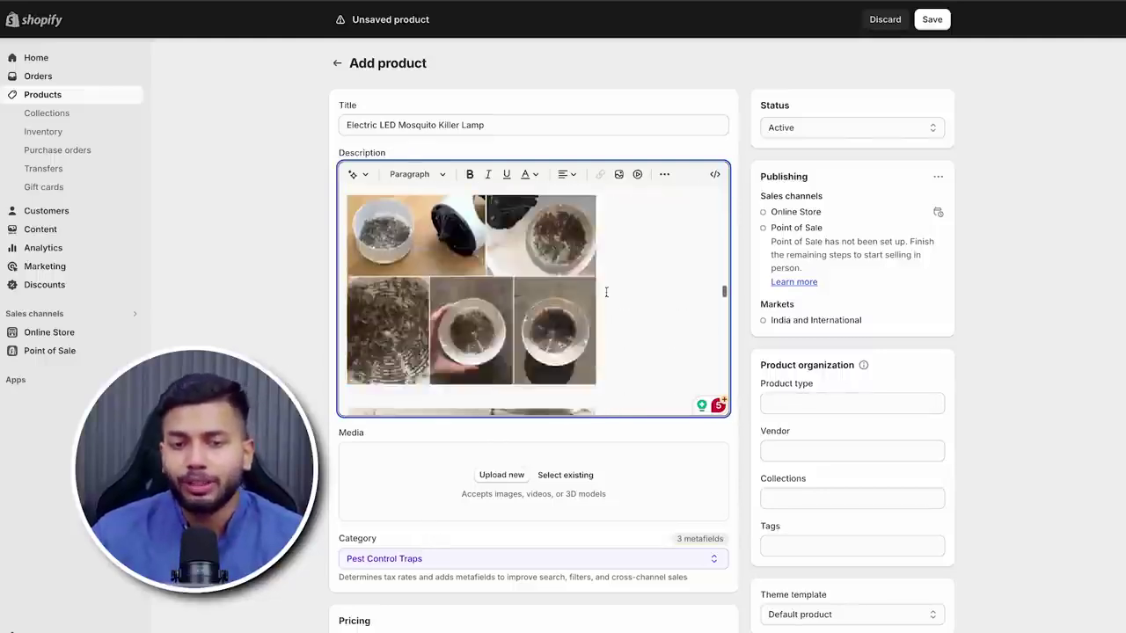
scroll(606, 292, down, 8)
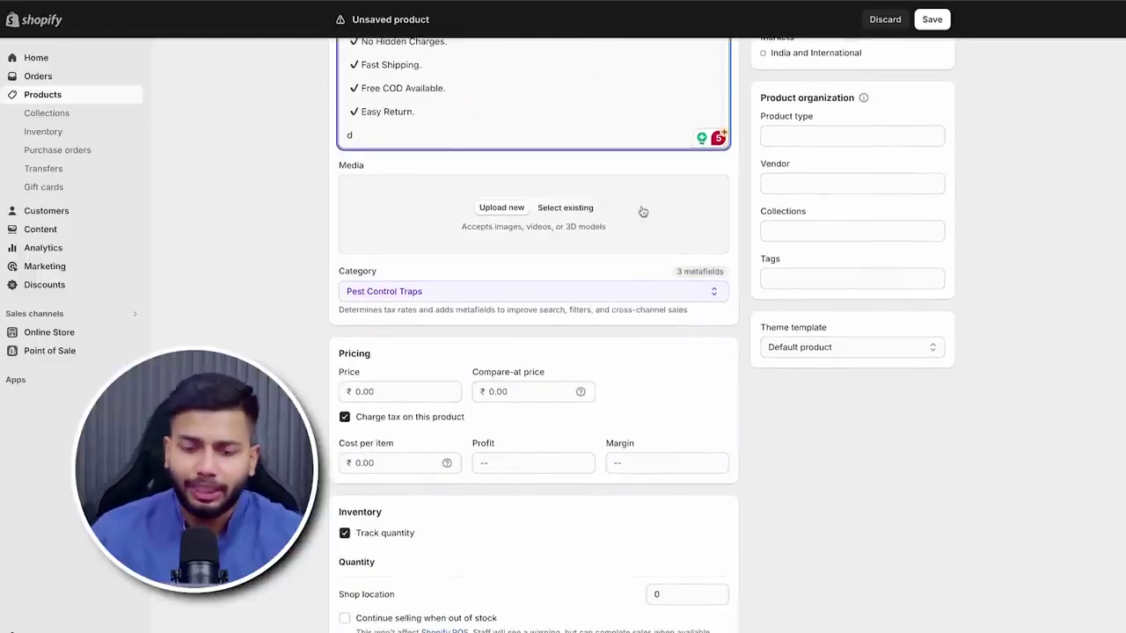
scroll(572, 229, up, 1)
click(502, 247)
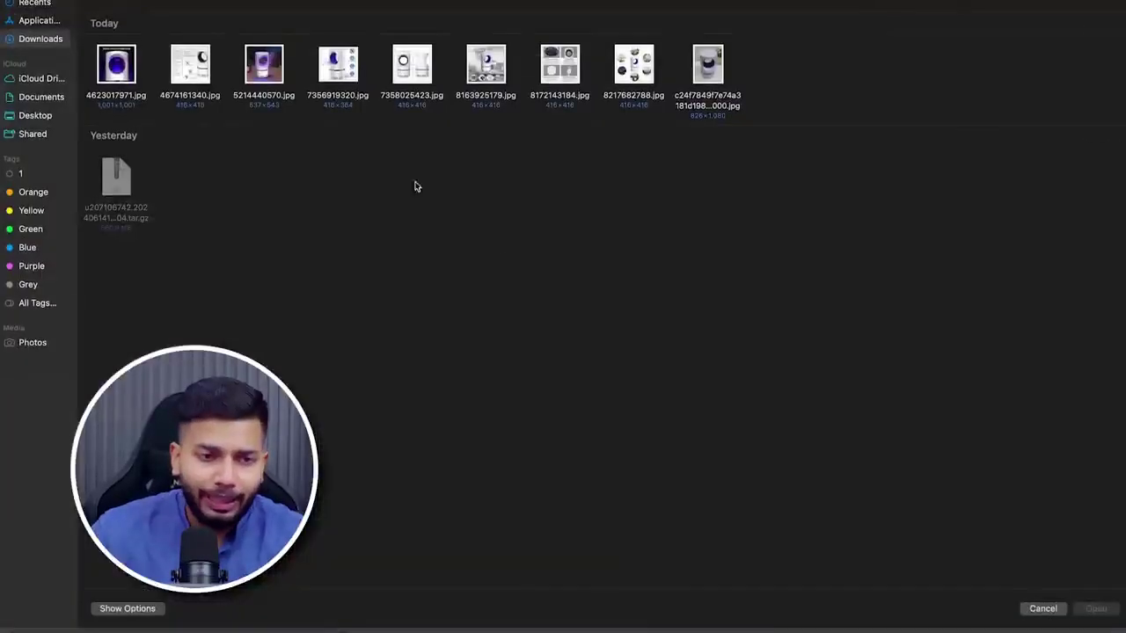
drag(761, 112, 74, 62)
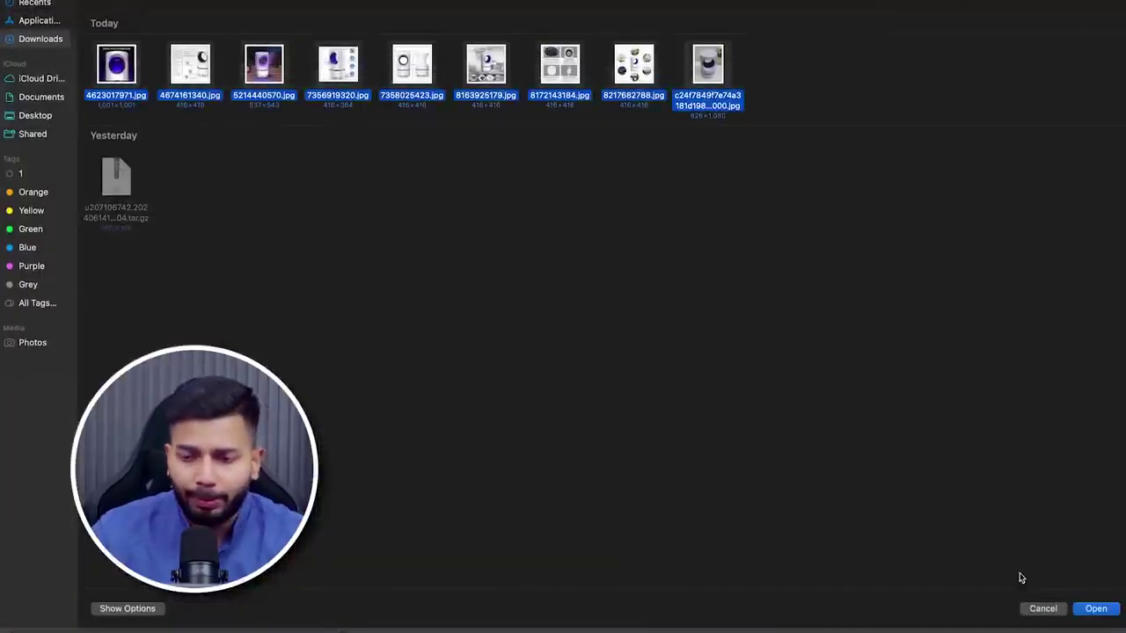
click(1094, 608)
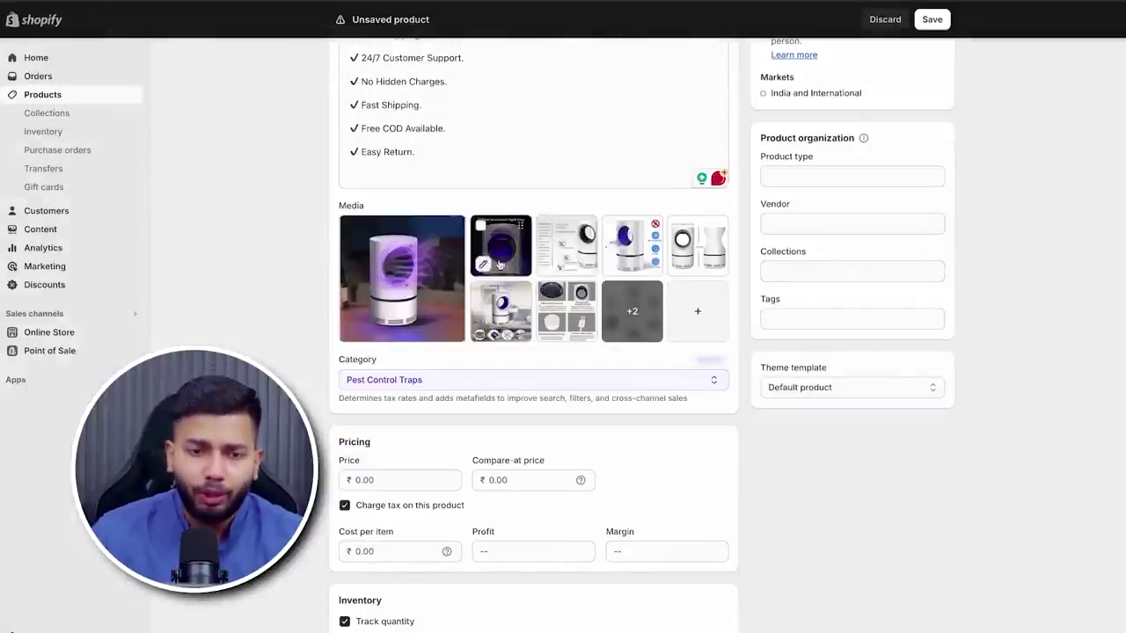
drag(501, 312, 567, 246)
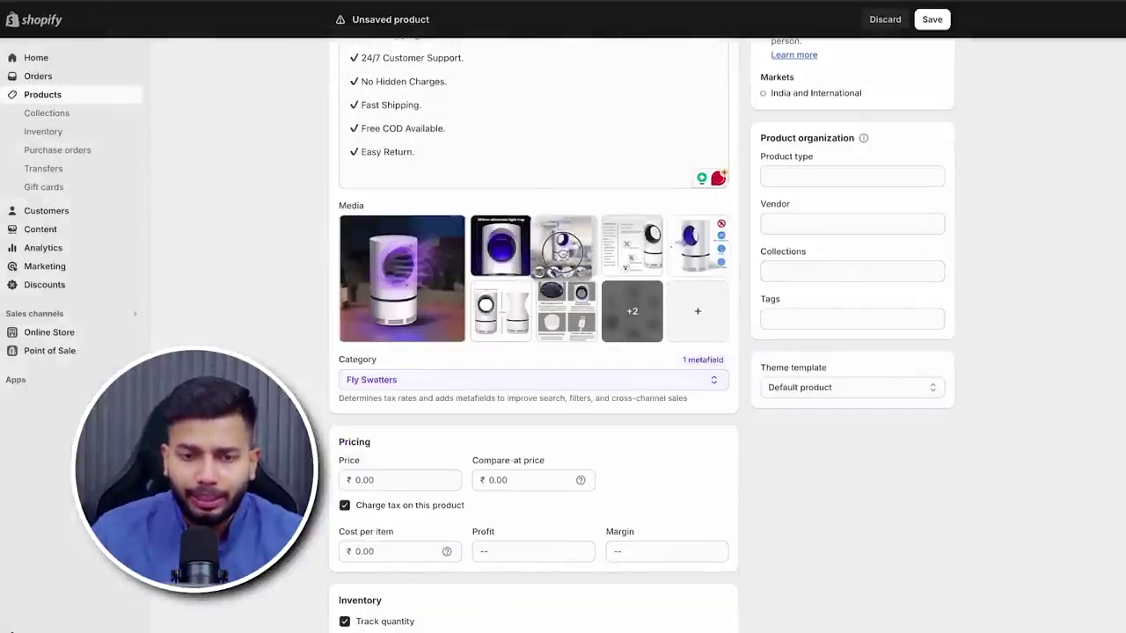
Set the product's price to ₹697 and compare-at price to ₹1,397, and turn off charging tax on it.
scroll(659, 309, down, 2)
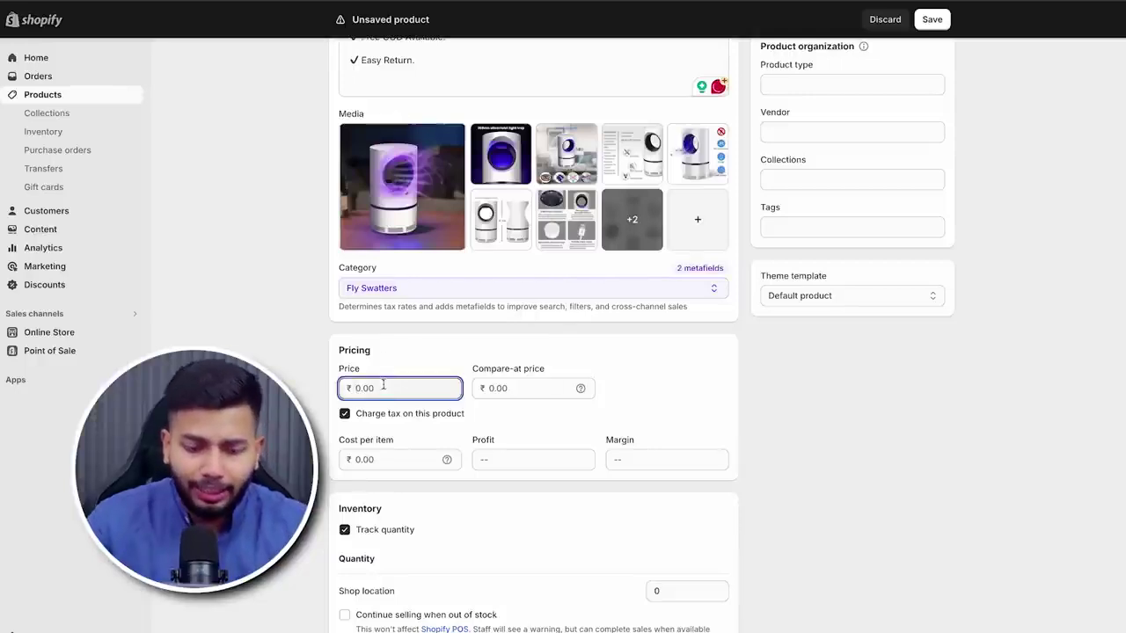
click(517, 392)
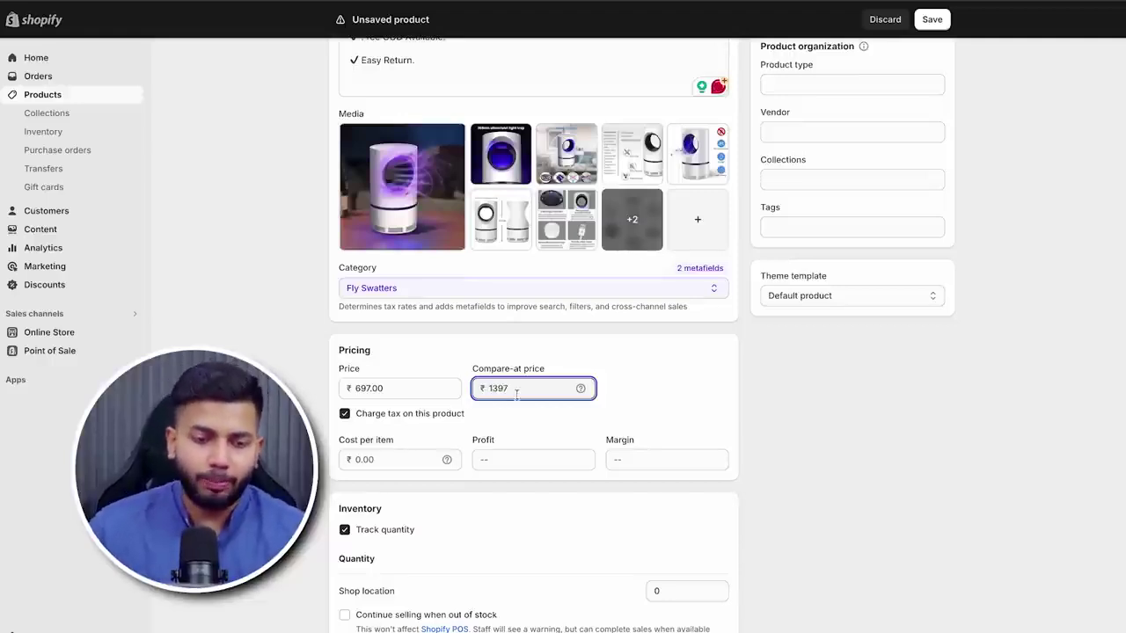
scroll(502, 422, down, 3)
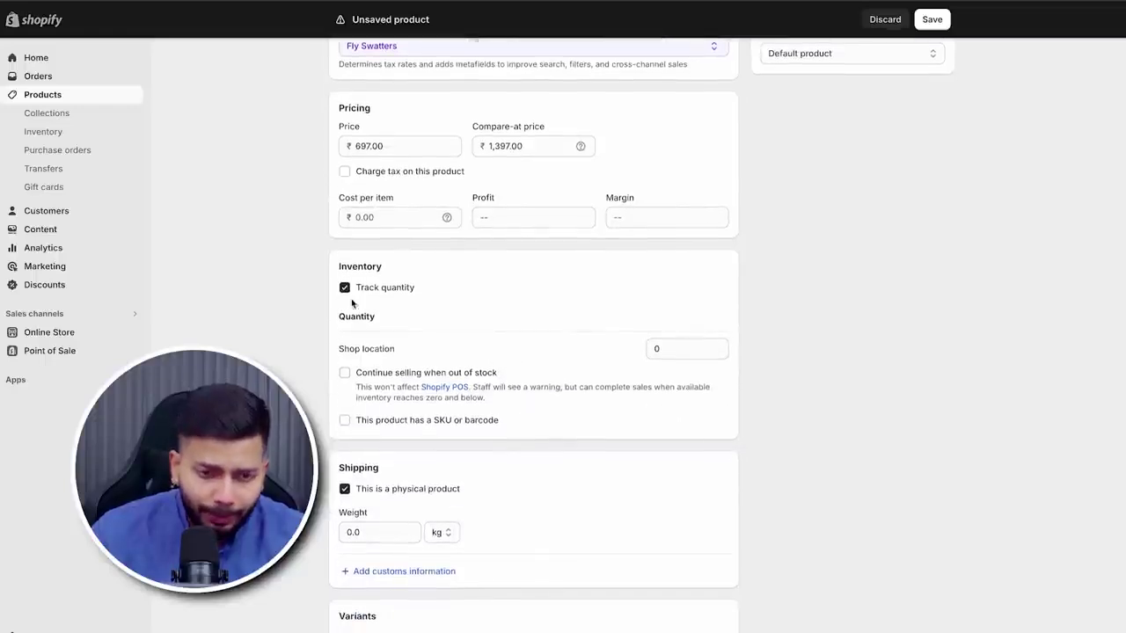
Allow the lamp product to continue selling when out of stock, save it, and return to the product list.
scroll(528, 315, down, 1)
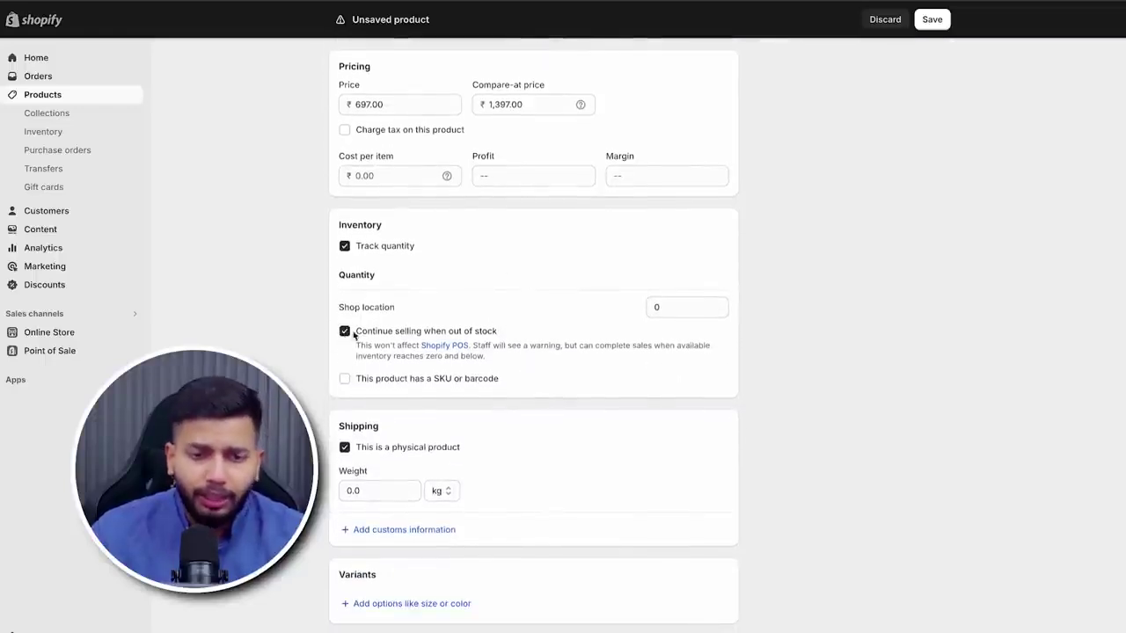
scroll(594, 346, down, 1)
scroll(586, 352, down, 5)
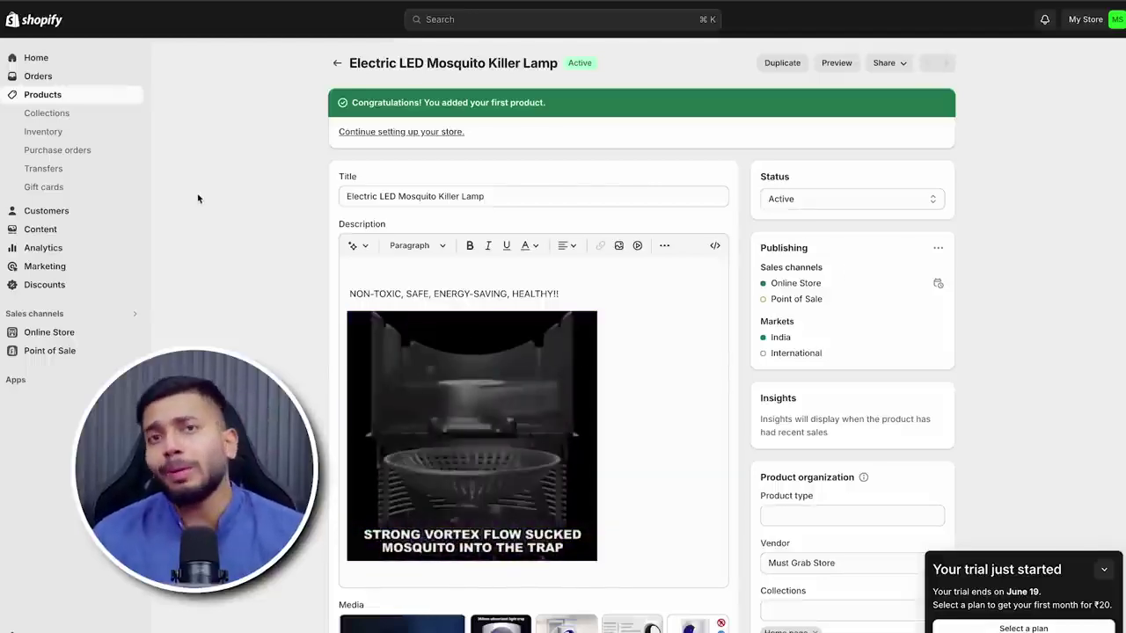
click(68, 95)
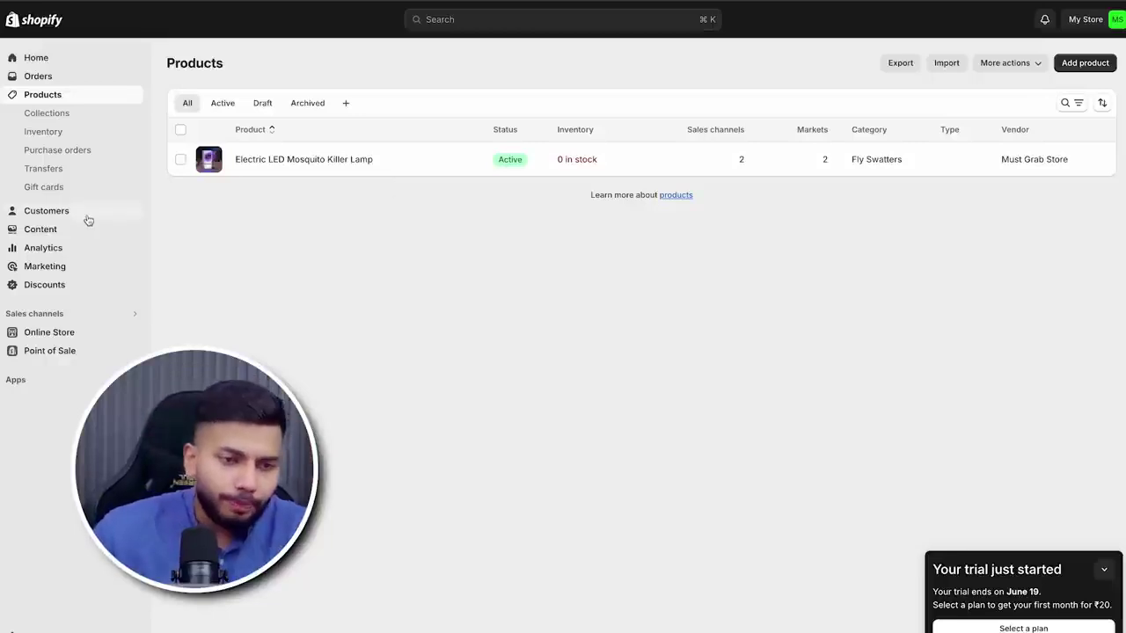
Upload MY Store Template.zip from the Desktop's Full Dropshipping Course folder to the online store's theme library.
click(49, 332)
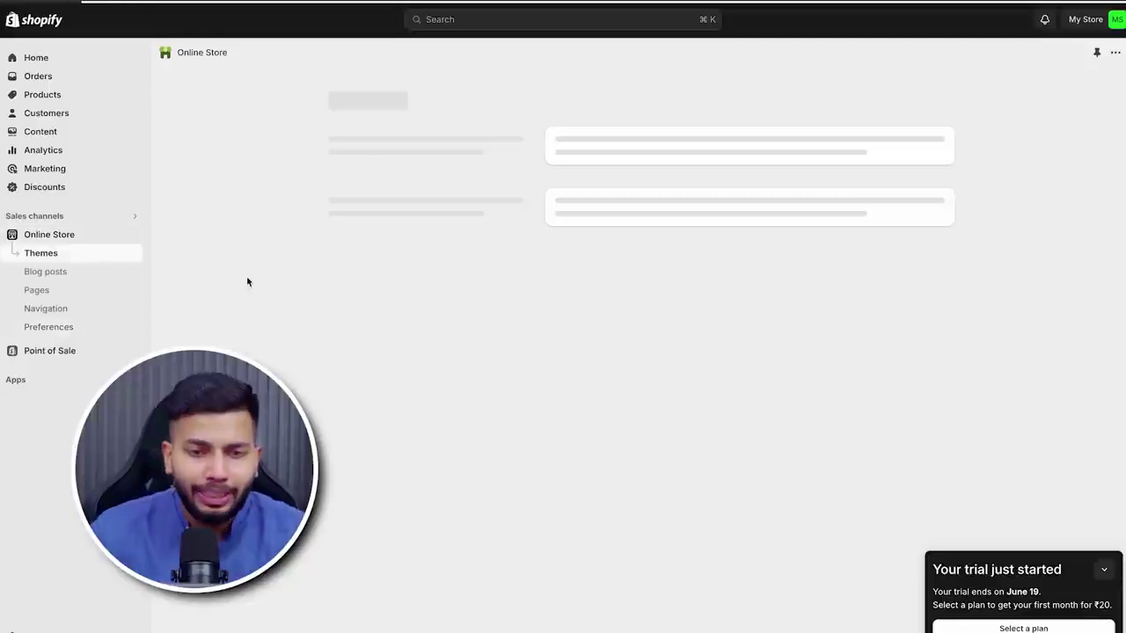
scroll(915, 325, down, 1)
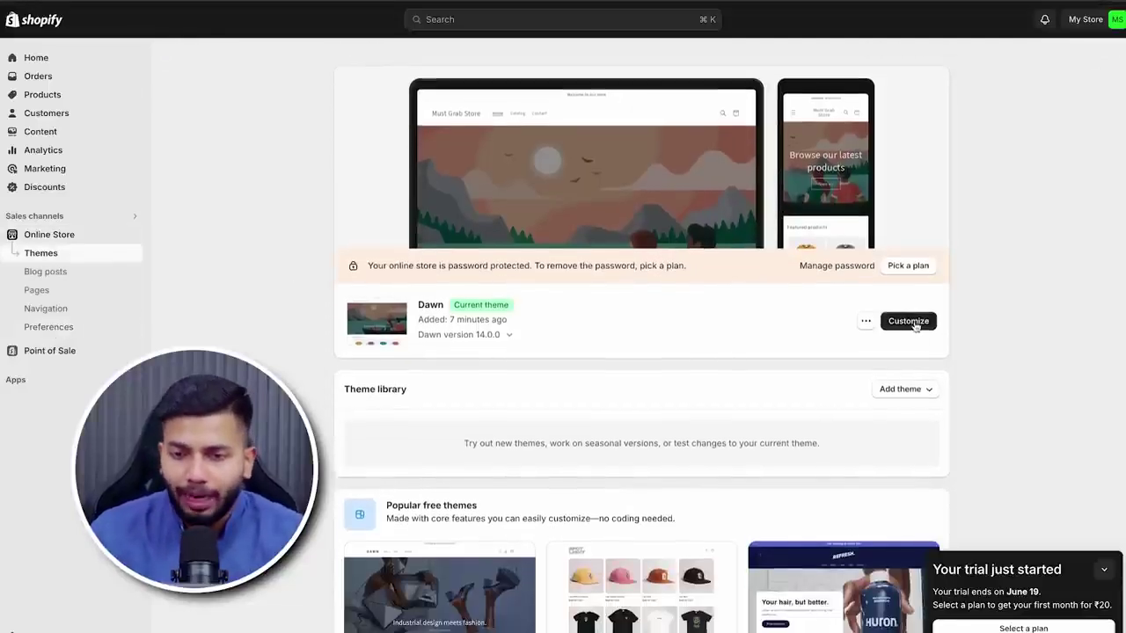
click(906, 389)
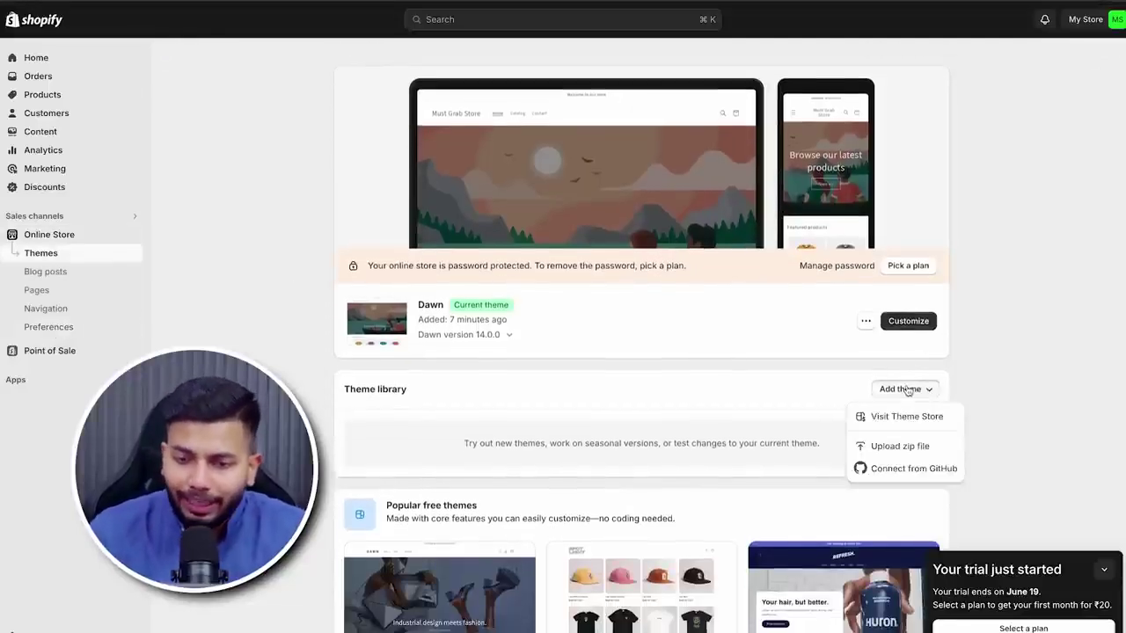
click(900, 446)
click(562, 358)
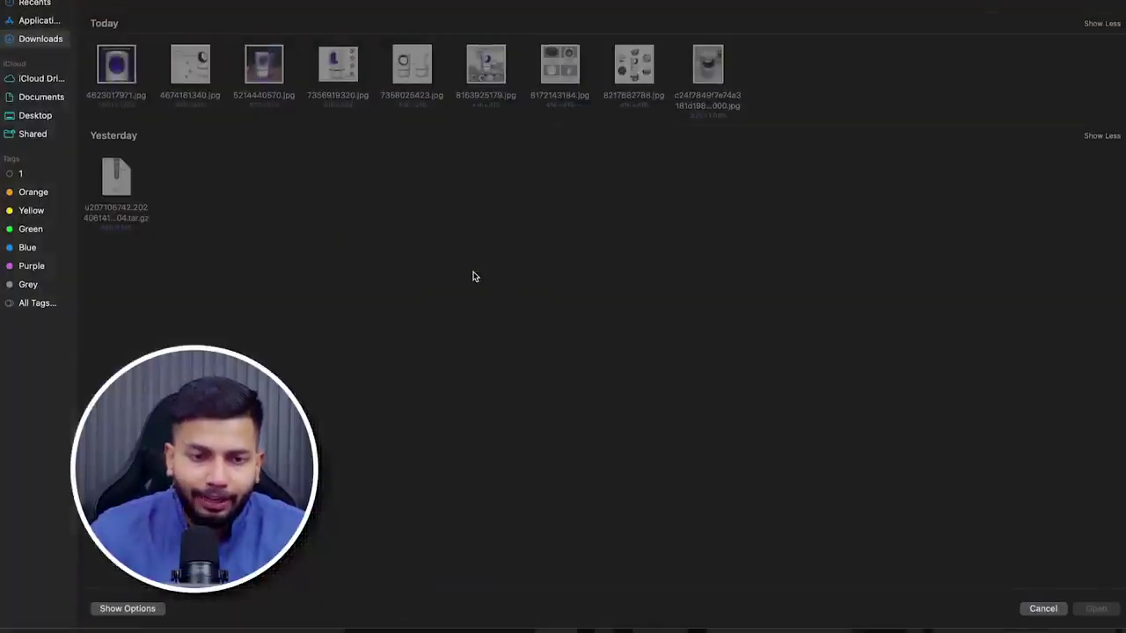
click(35, 115)
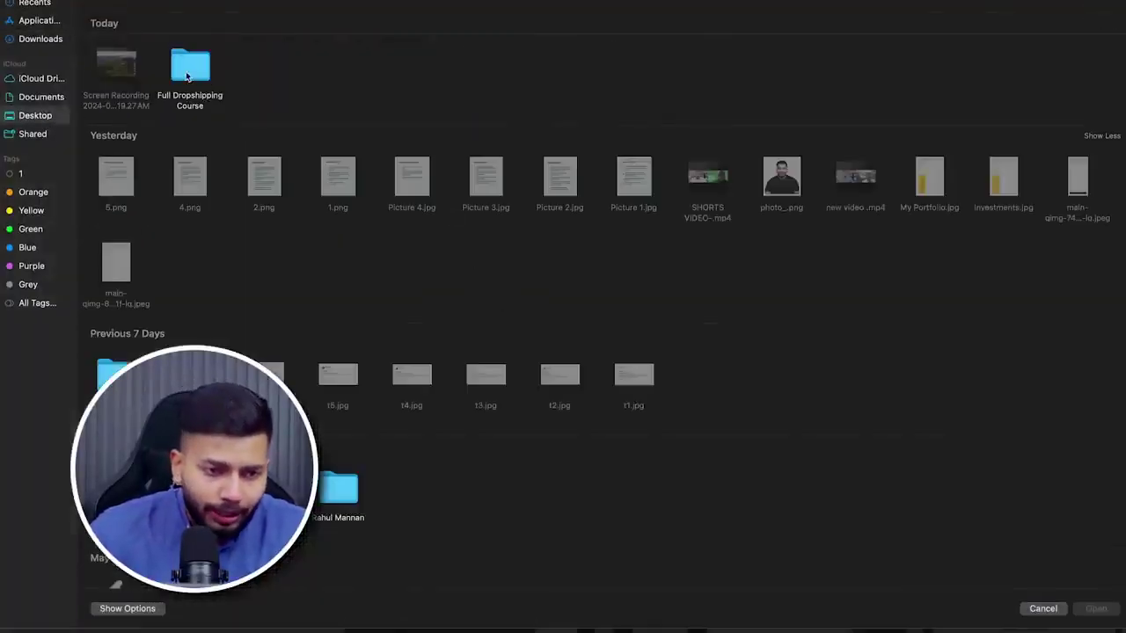
double_click(192, 75)
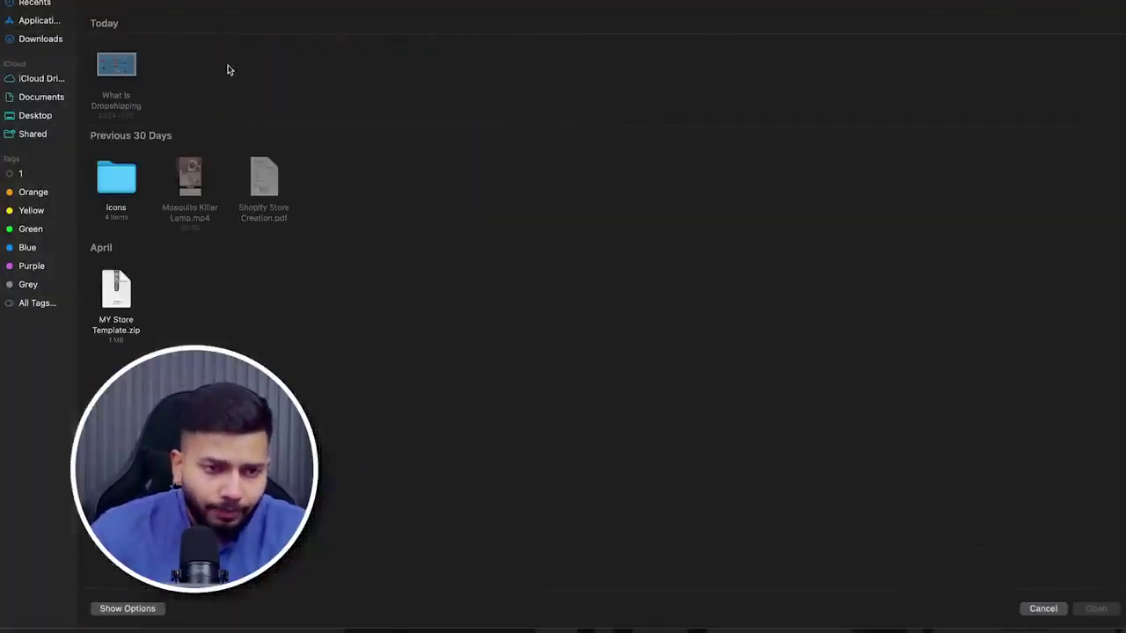
double_click(117, 285)
click(714, 433)
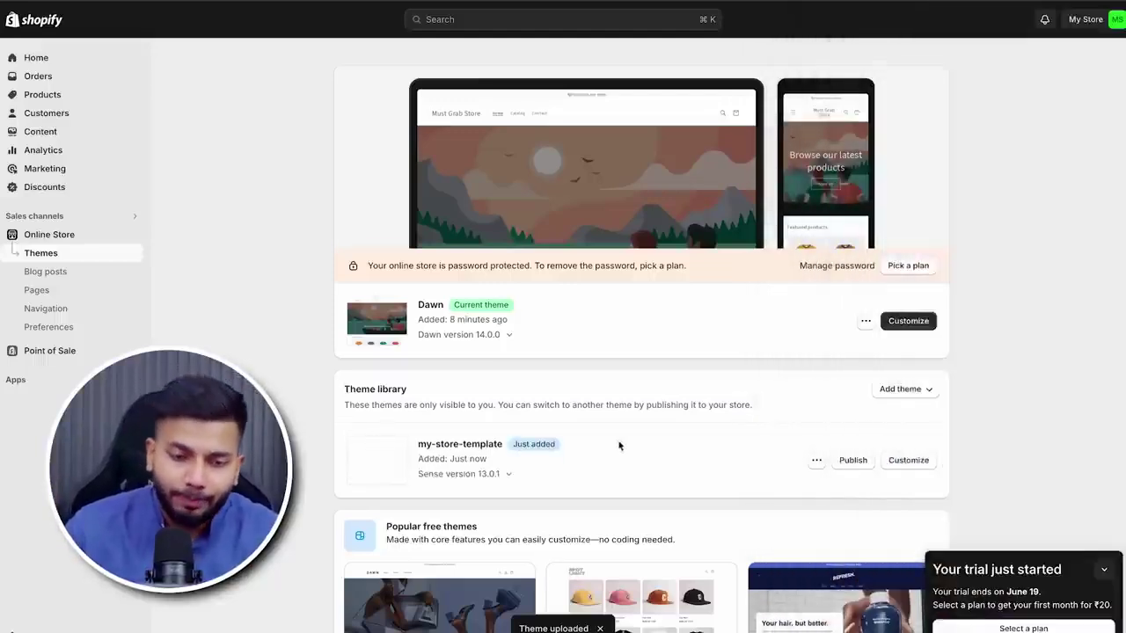
Publish the my-store-template theme and open it for customization.
scroll(884, 590, down, 2)
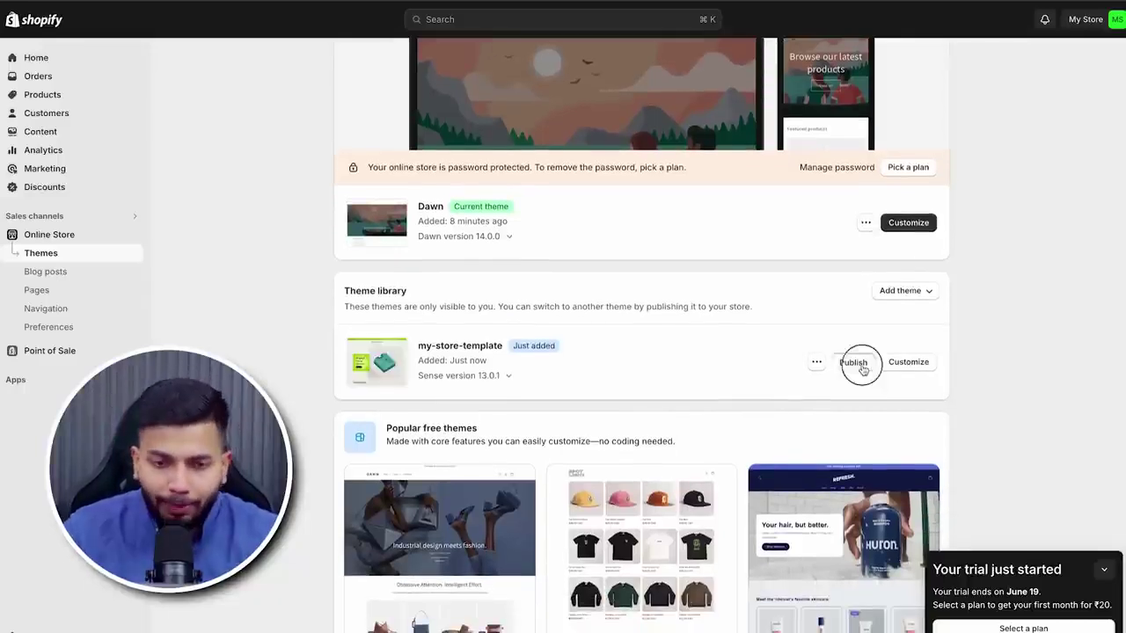
click(853, 363)
click(726, 446)
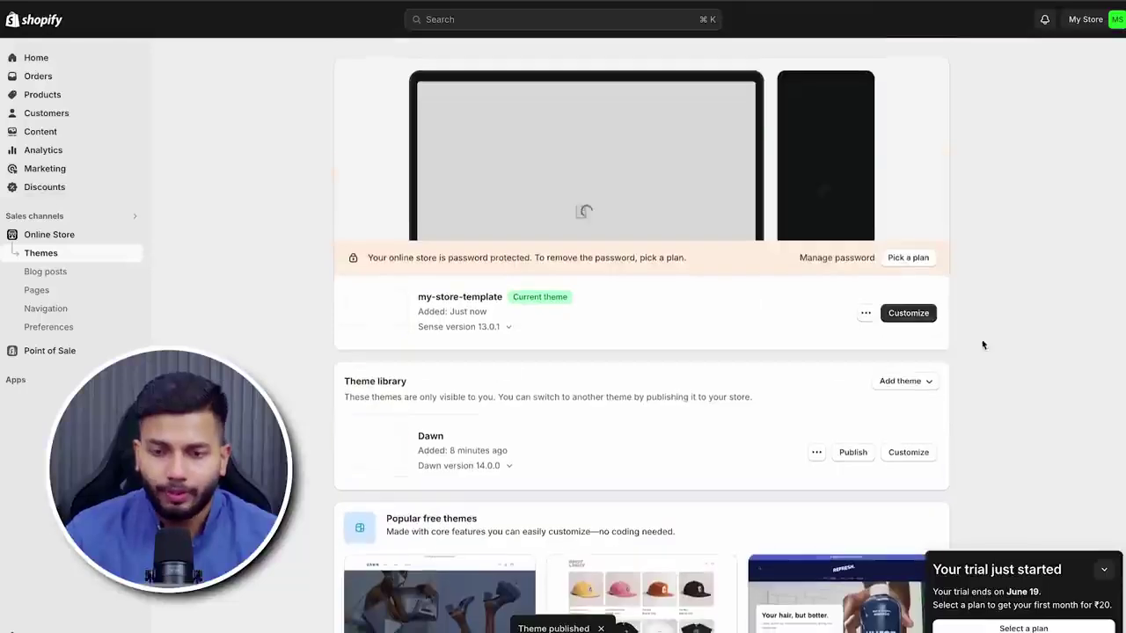
click(916, 319)
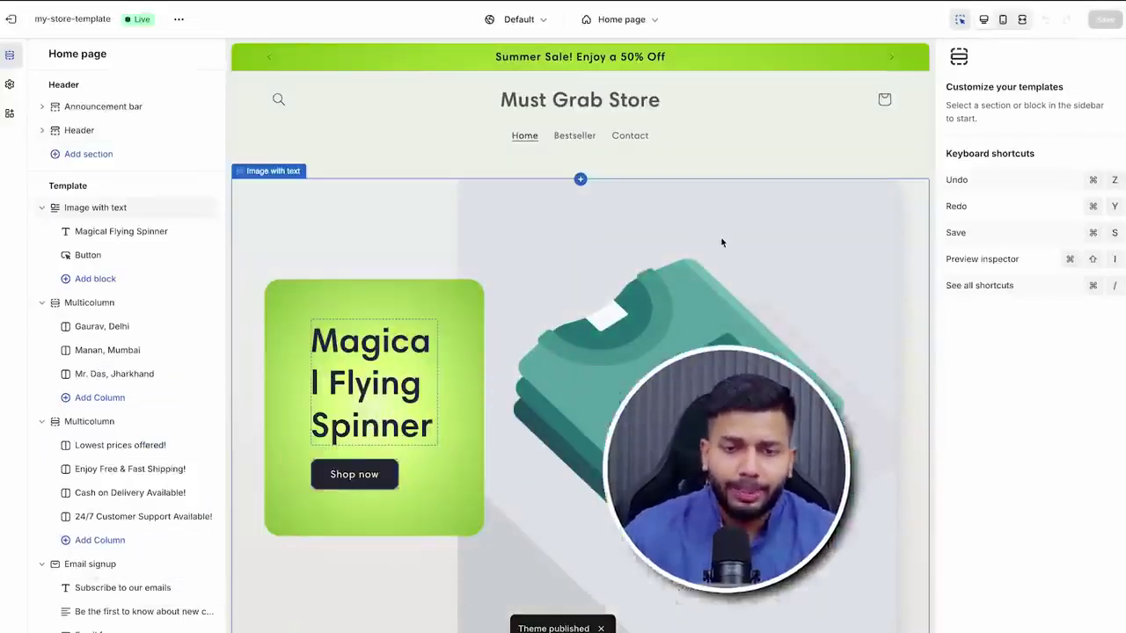
Copy "Mosquito Killer Lamp" from the Google Docs headline and replace the home page's "Magical Flying Spinner" heading with it.
scroll(572, 241, down, 2)
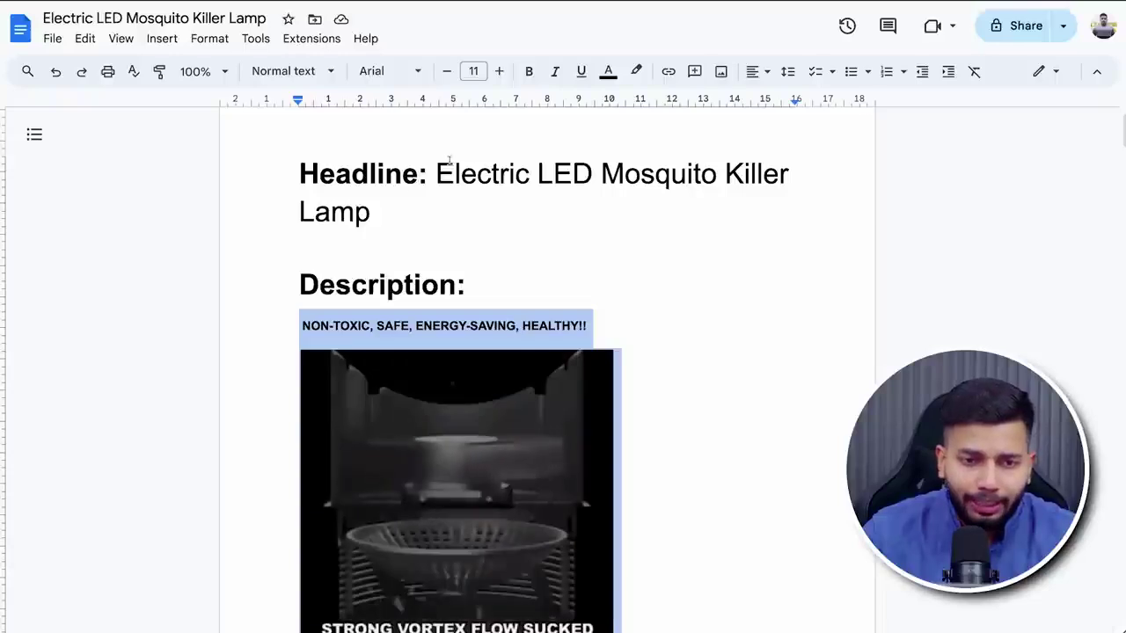
drag(435, 174, 551, 174)
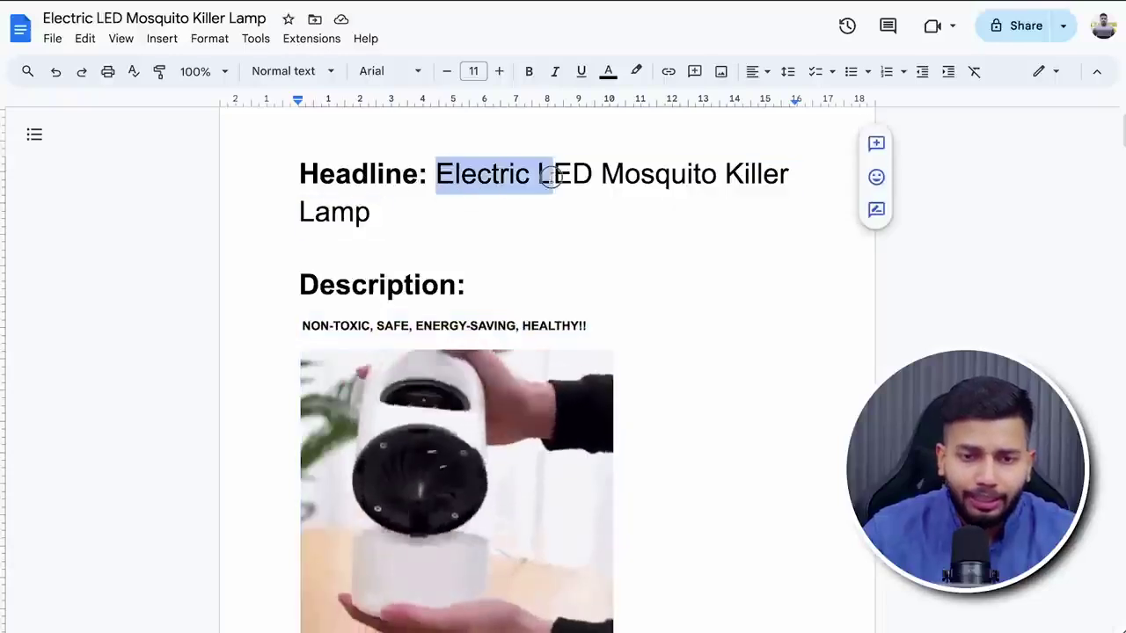
drag(386, 212, 602, 176)
key(ctrl+c)
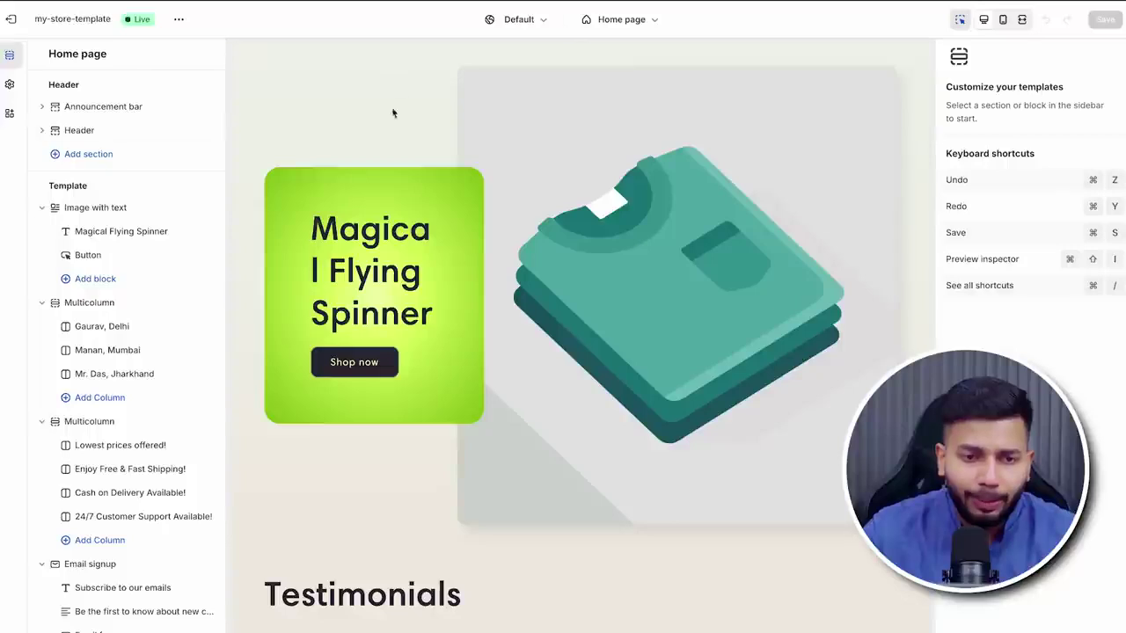
click(374, 227)
triple_click(991, 133)
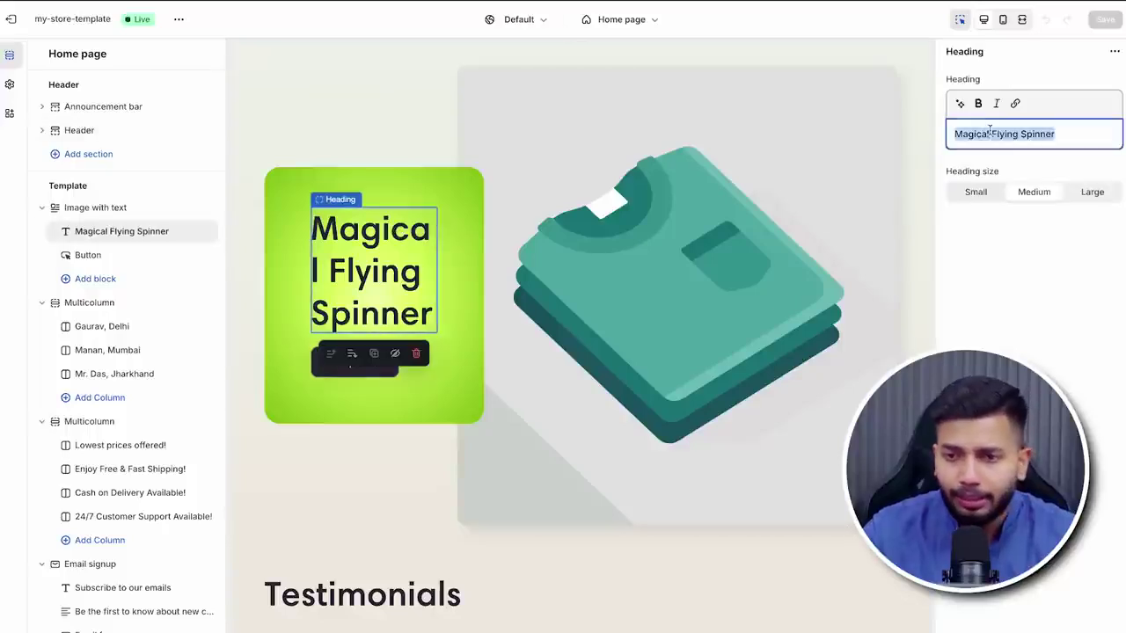
key(ctrl+v)
Upload 5214440570.jpg from Downloads and use it as the image of the home page's Image with text section.
click(802, 268)
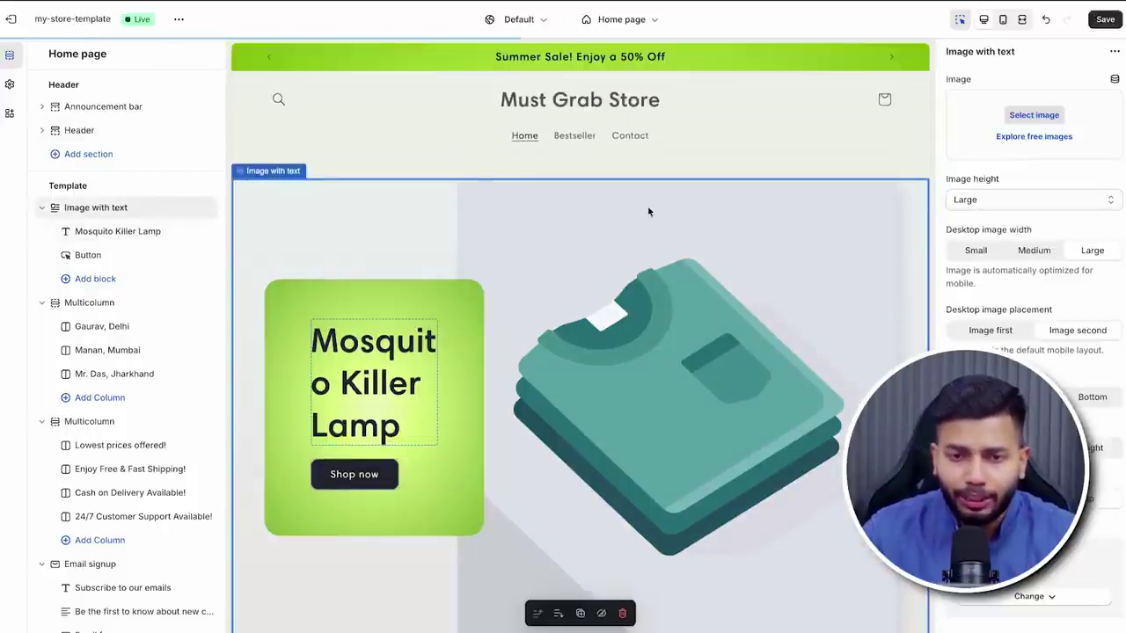
click(1034, 115)
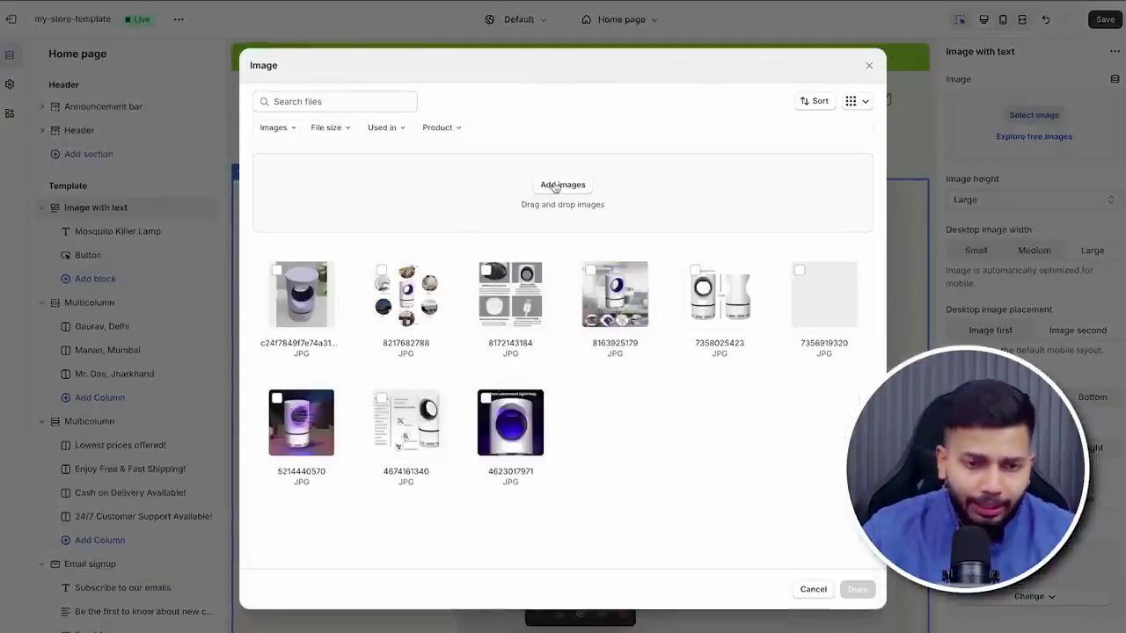
click(559, 184)
click(35, 40)
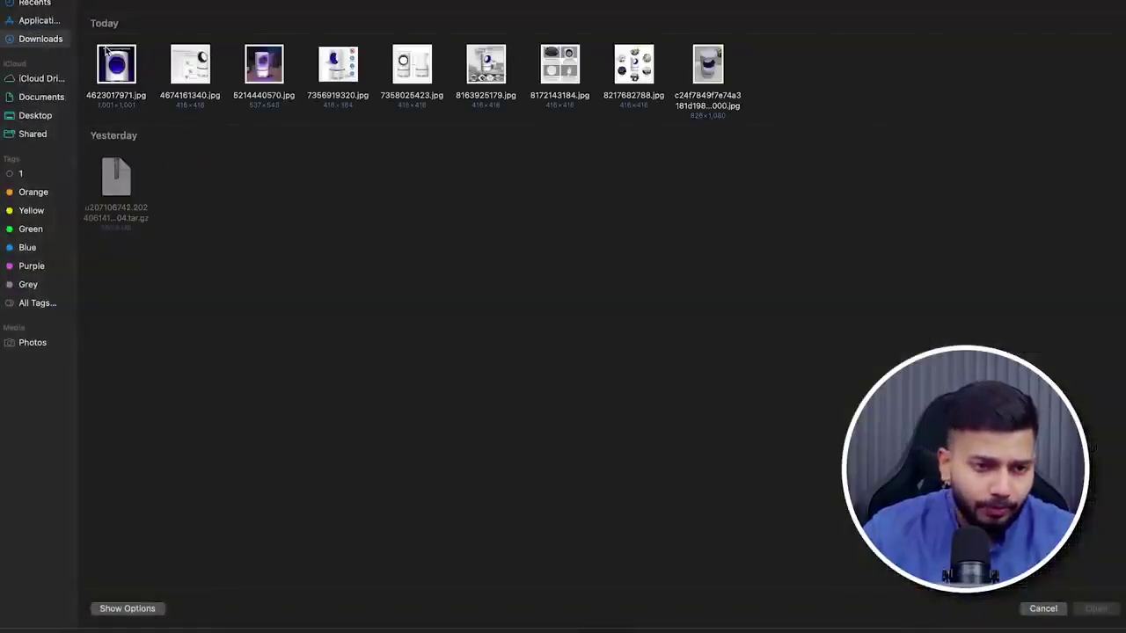
double_click(264, 64)
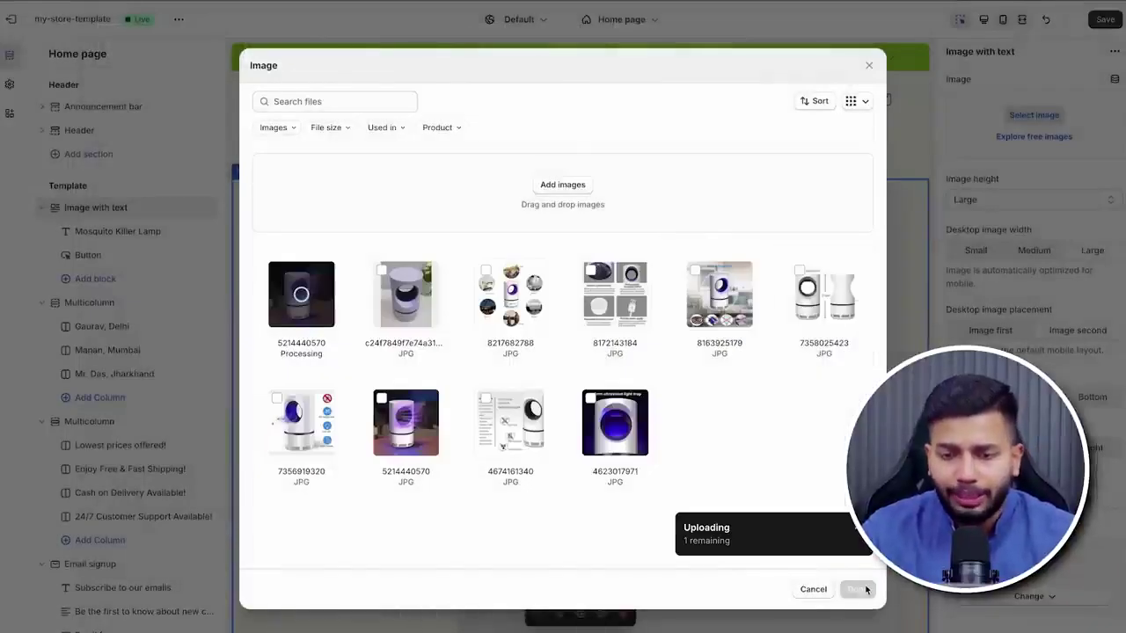
click(858, 590)
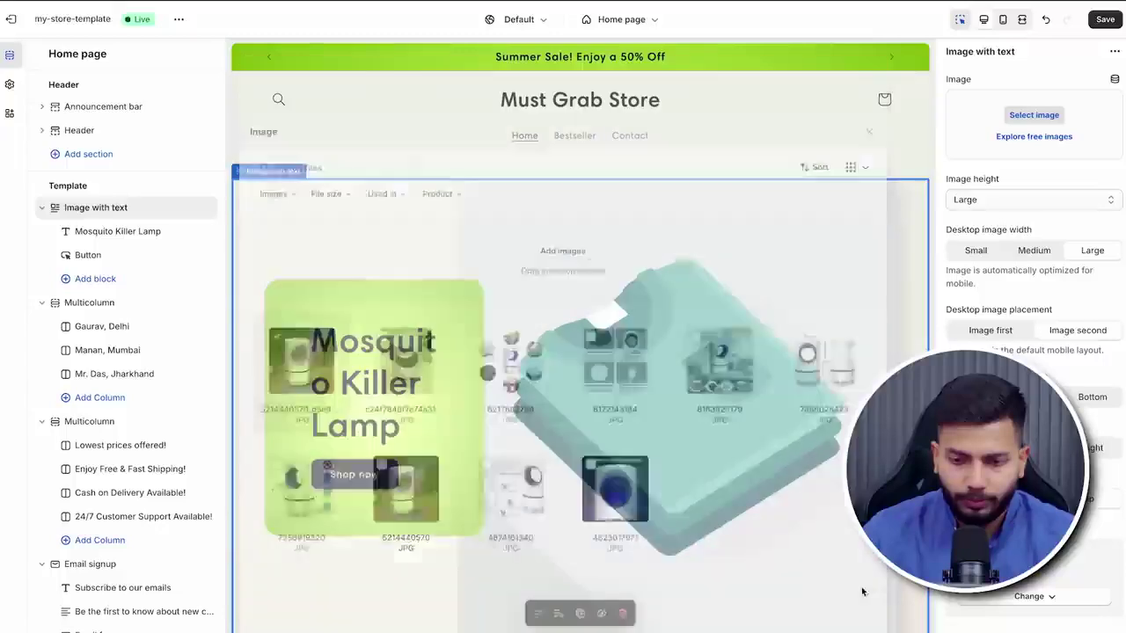
Link the banner's Shop now button to the Electric LED Mosquito Killer Lamp product and save the theme.
scroll(453, 398, down, 1)
click(378, 415)
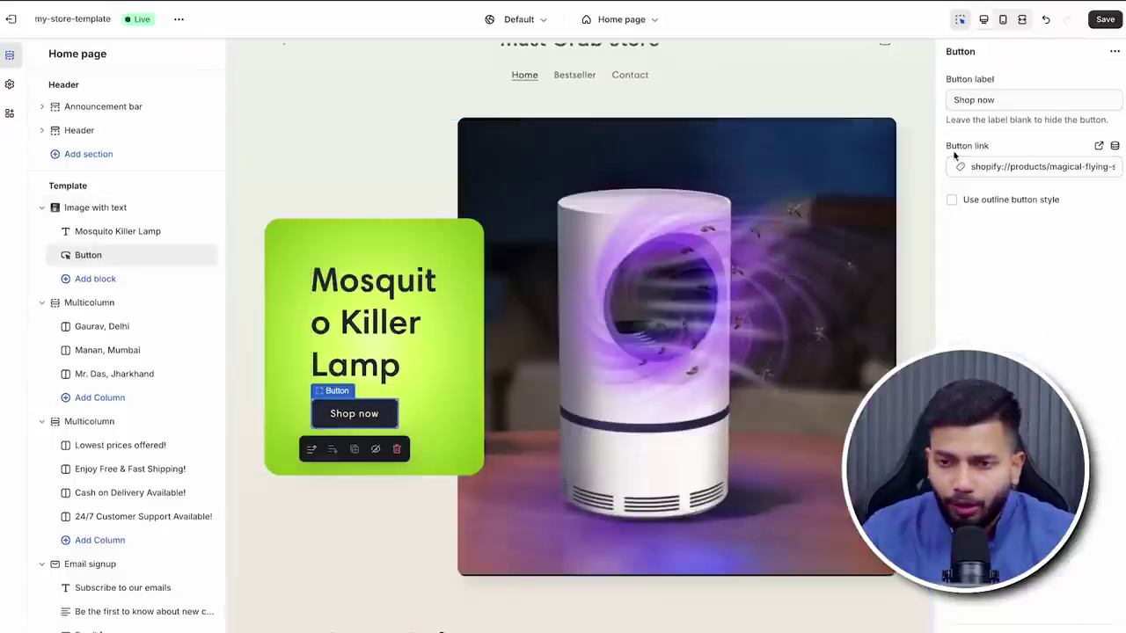
click(1038, 167)
click(1003, 220)
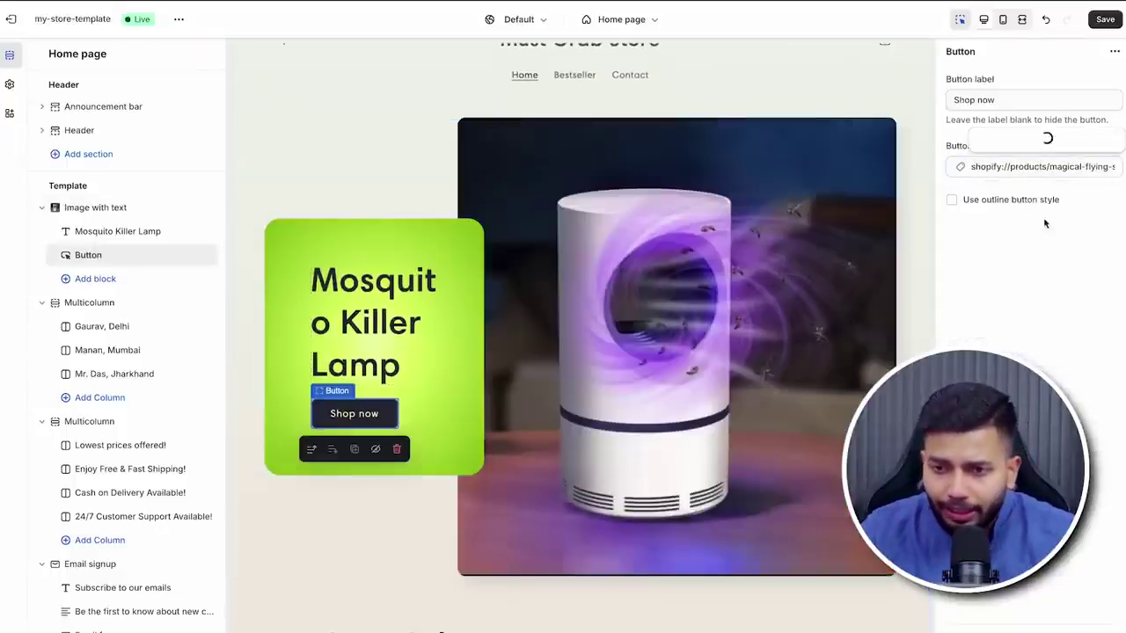
click(1044, 140)
click(1105, 18)
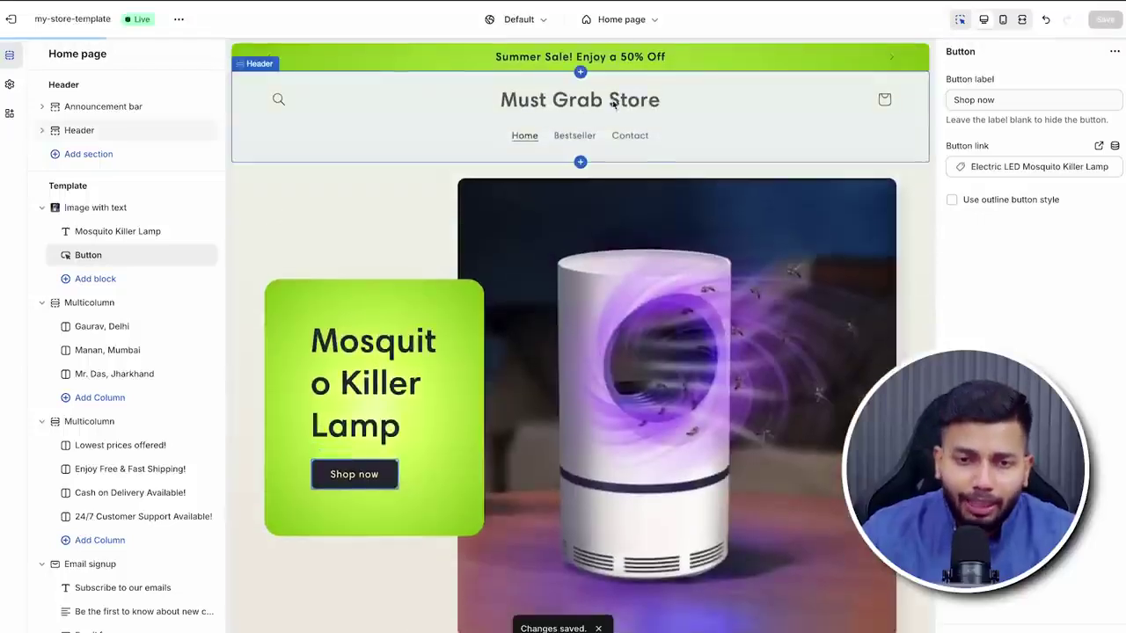
Check the header section and the theme-wide logo settings, then return to the home page sections.
click(278, 99)
click(9, 84)
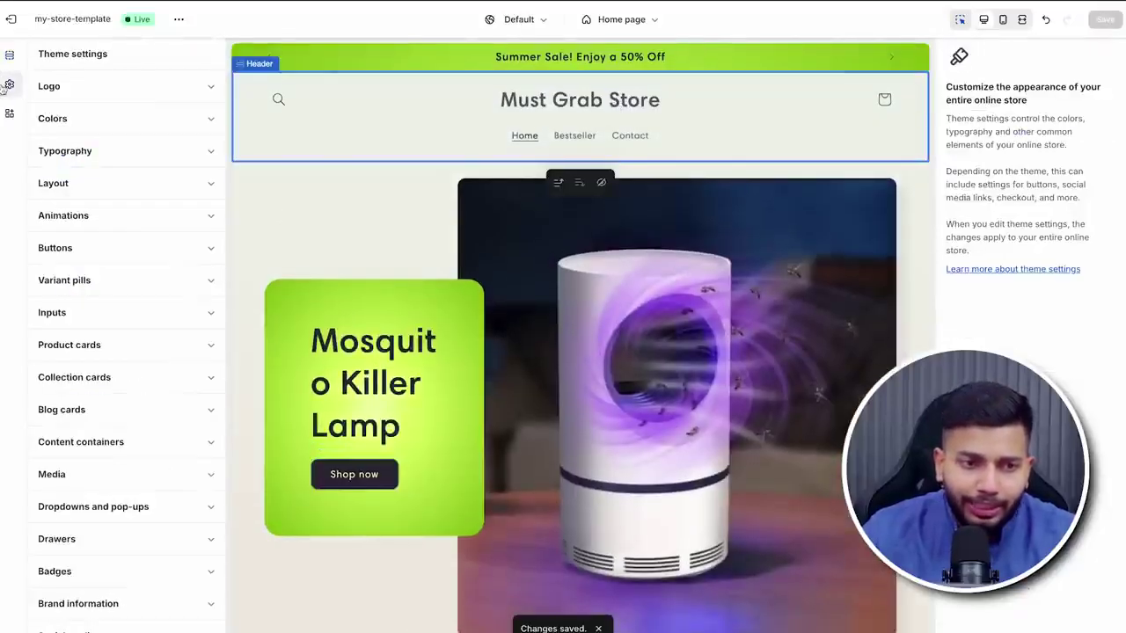
click(88, 92)
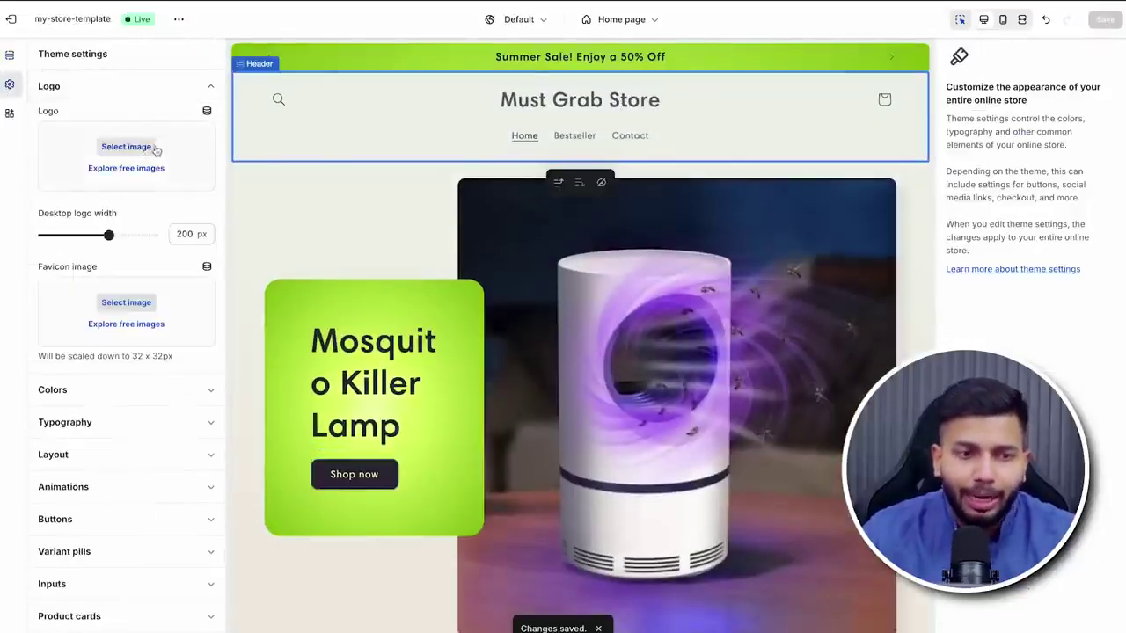
click(15, 59)
Set the "Mosquito Killer Lamp" heading size to Small and save the theme.
scroll(851, 179, down, 5)
click(405, 157)
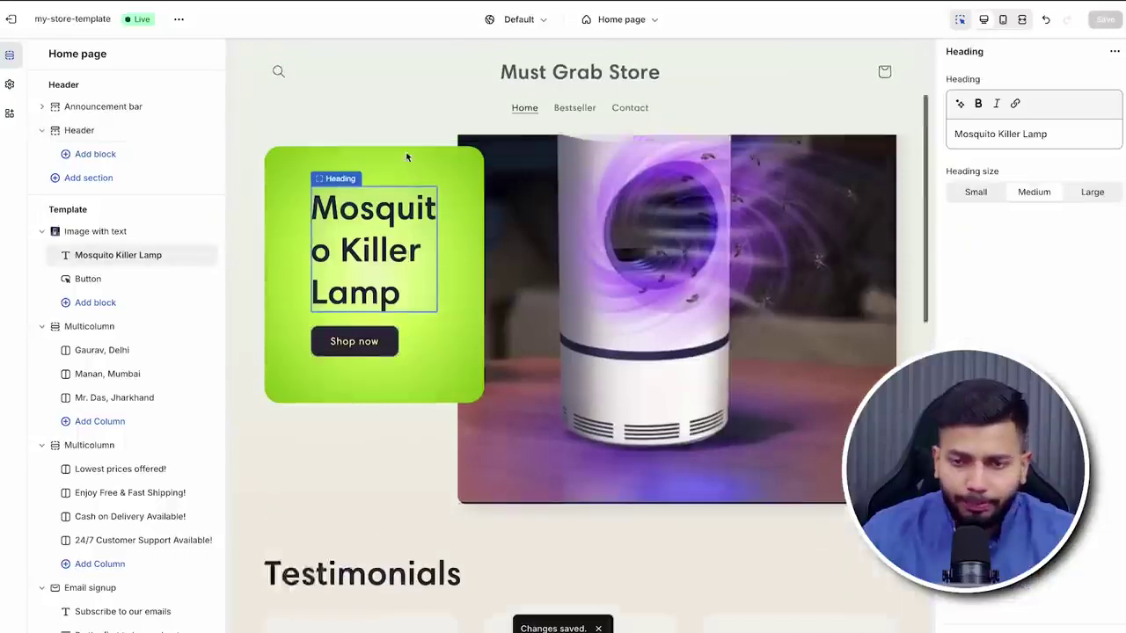
click(977, 192)
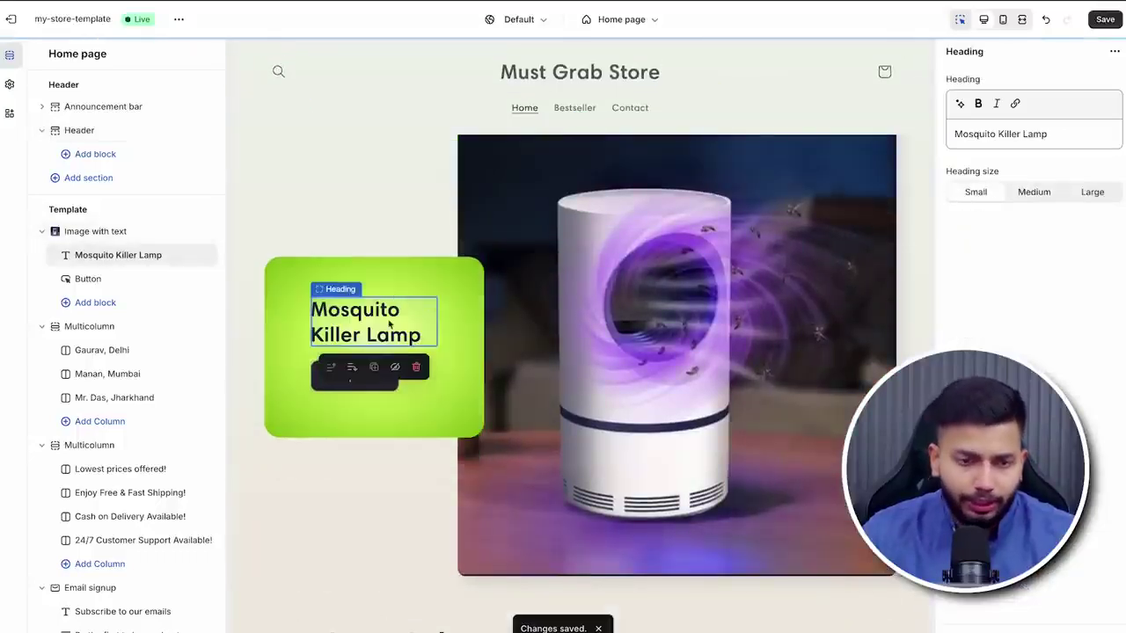
scroll(691, 289, down, 2)
click(1100, 21)
Review the Testimonials columns and the "Why buy from us?", email signup and footer sections on the home page.
scroll(700, 177, down, 5)
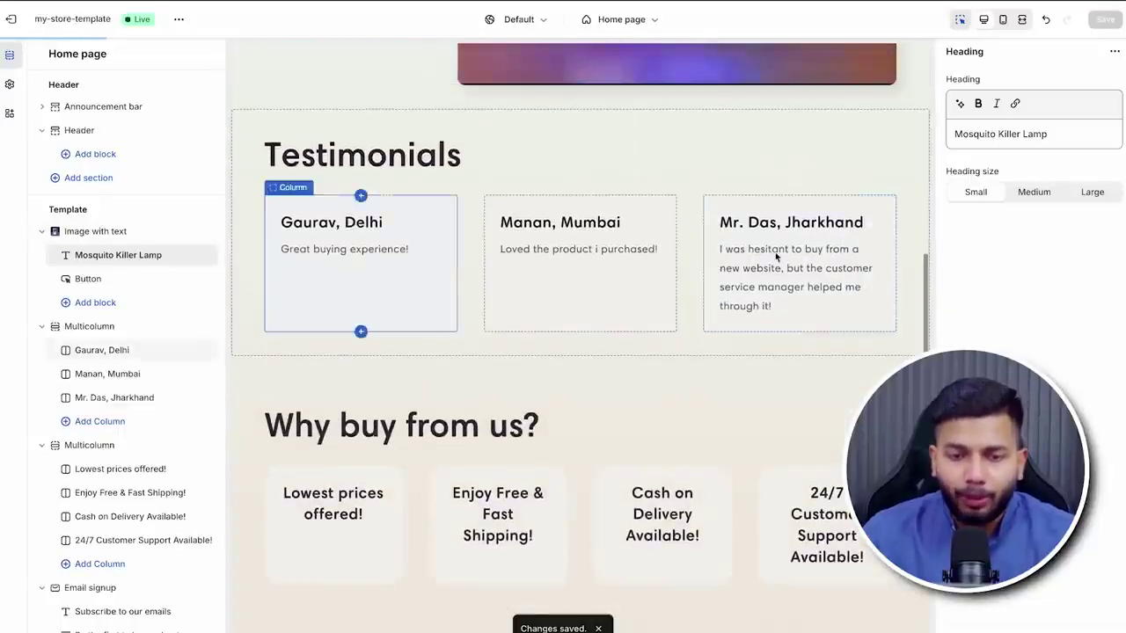
scroll(776, 256, down, 3)
scroll(565, 198, up, 3)
scroll(417, 186, down, 2)
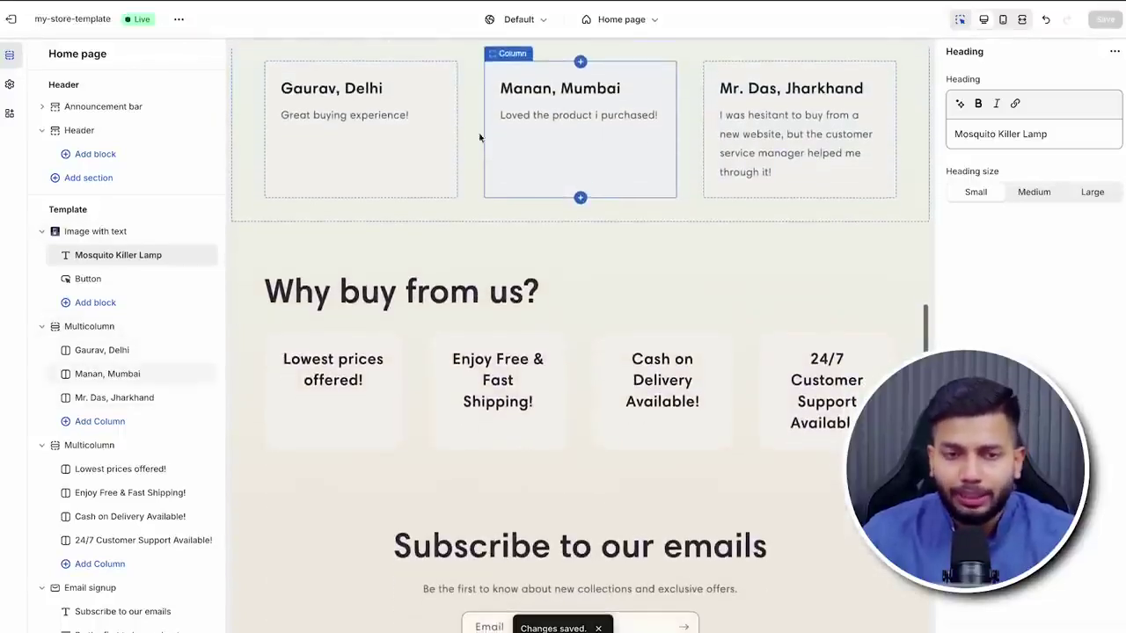
click(395, 113)
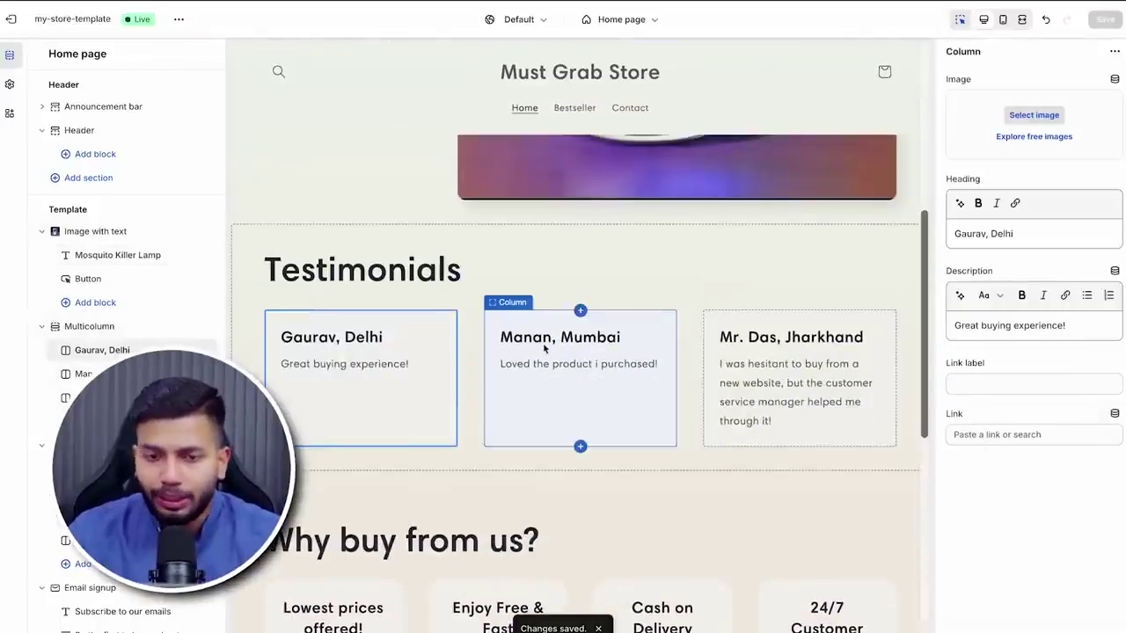
click(544, 349)
scroll(342, 211, down, 5)
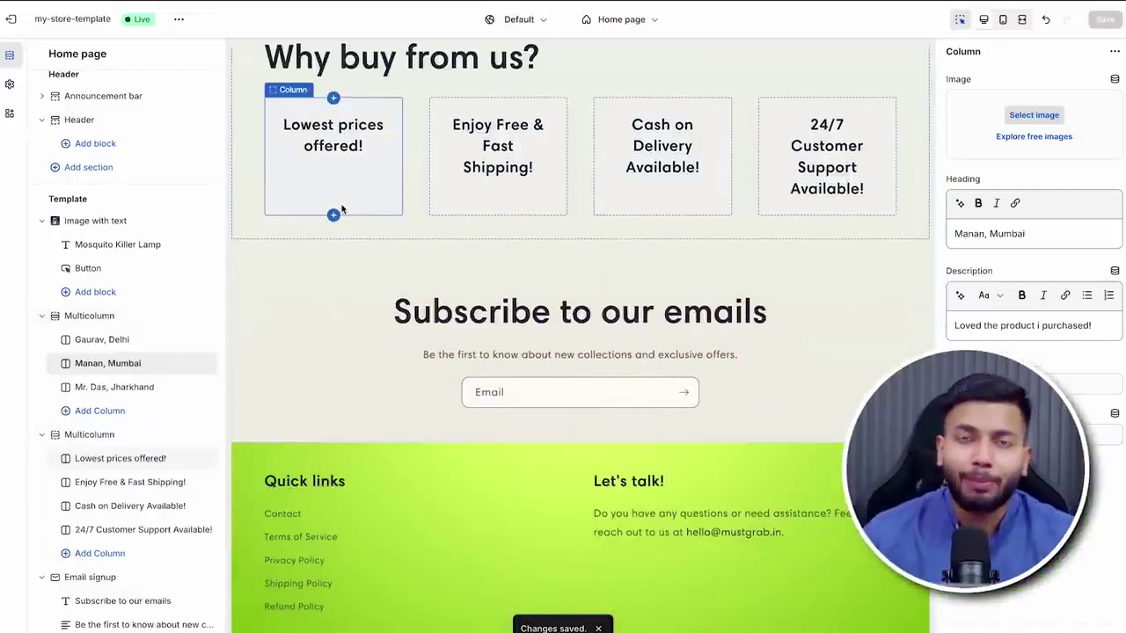
Upload the four images from the desktop's Icons folder and assign the rate image to the "Lowest prices offered!" column.
click(284, 157)
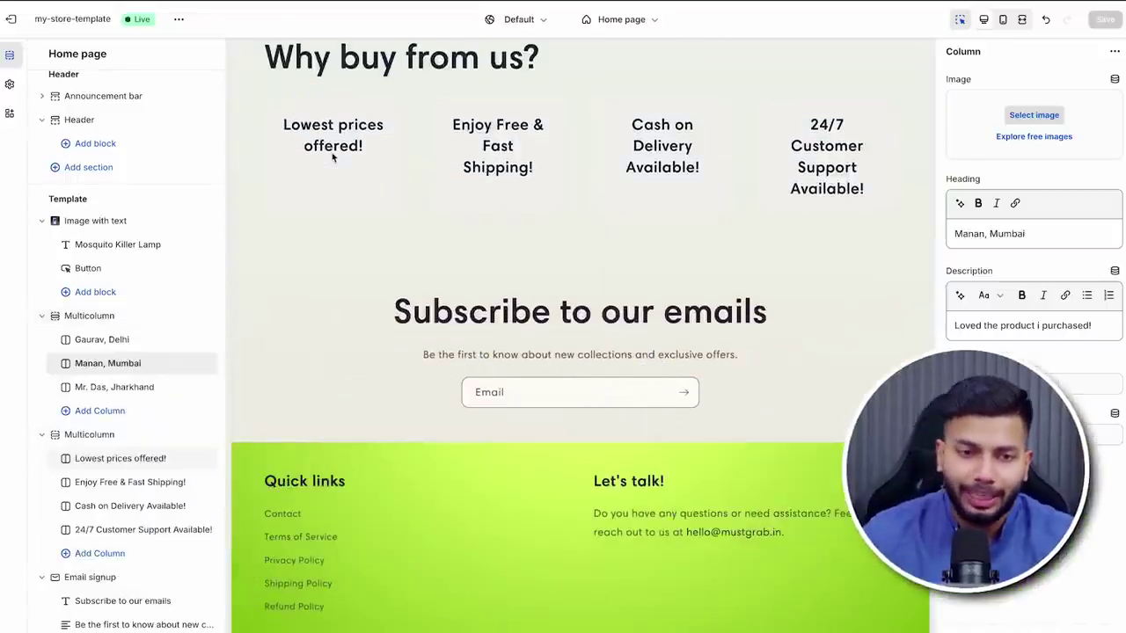
click(1021, 117)
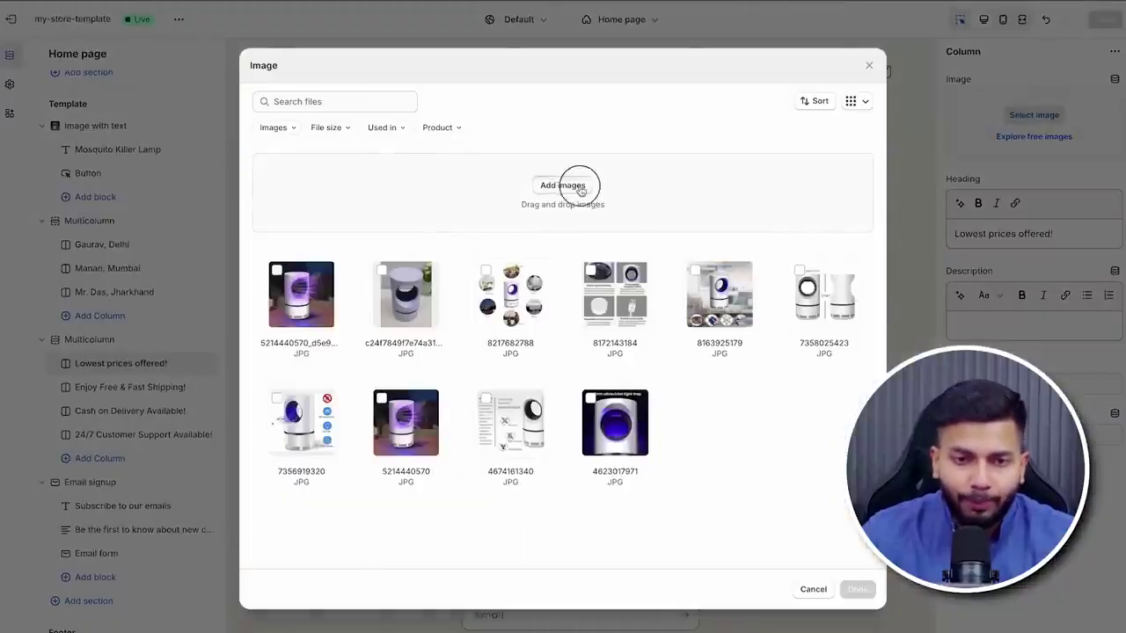
click(581, 191)
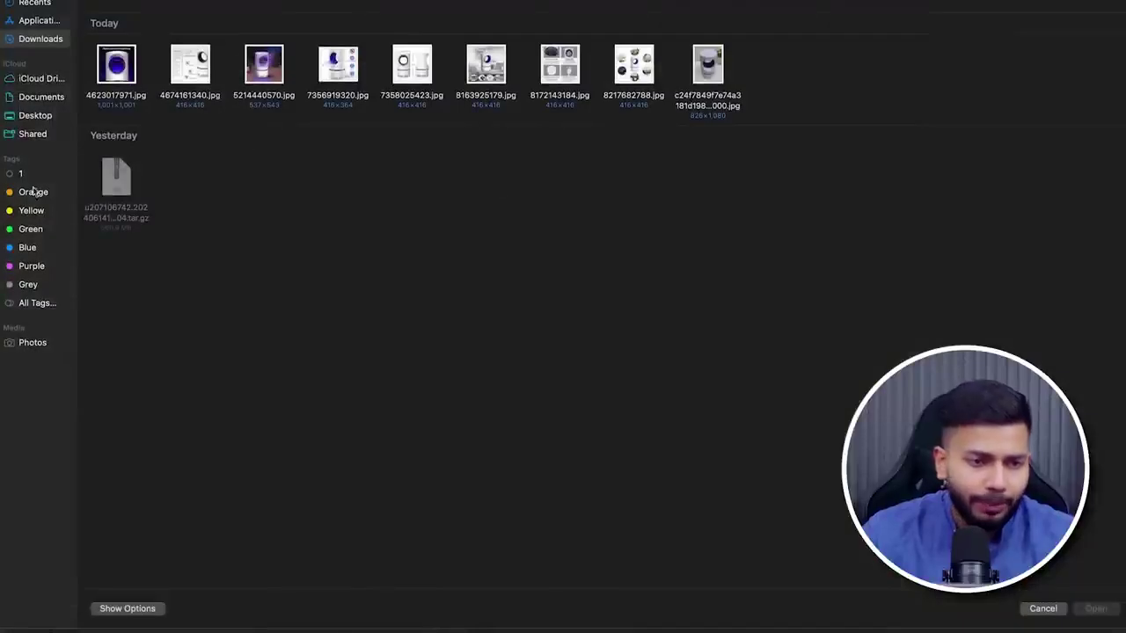
click(37, 115)
double_click(209, 71)
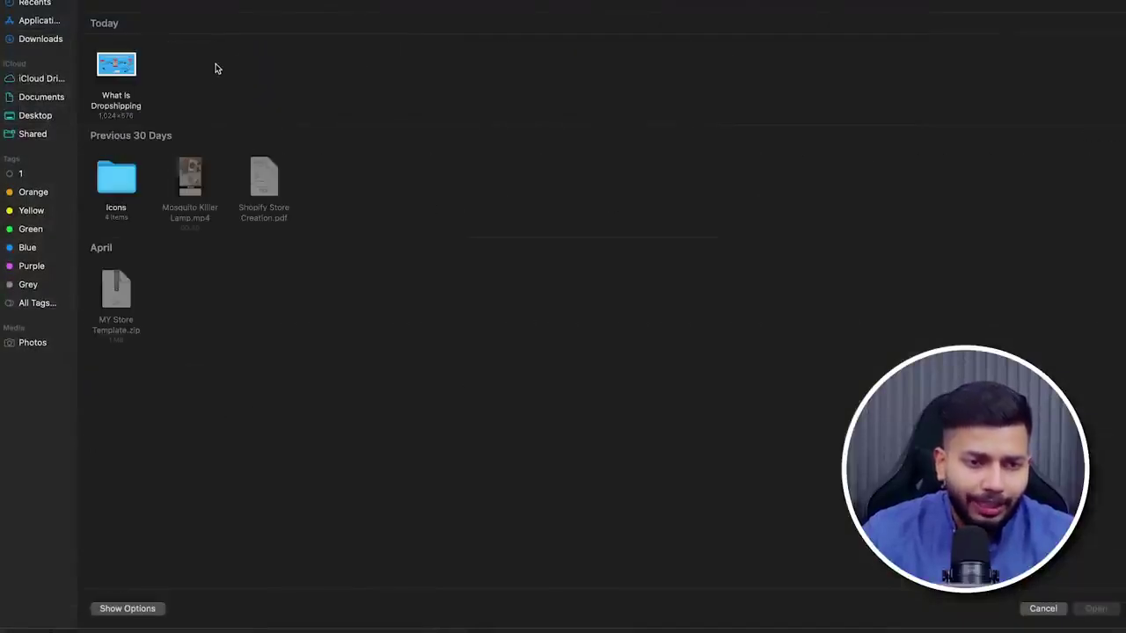
double_click(116, 181)
drag(518, 166, 95, 40)
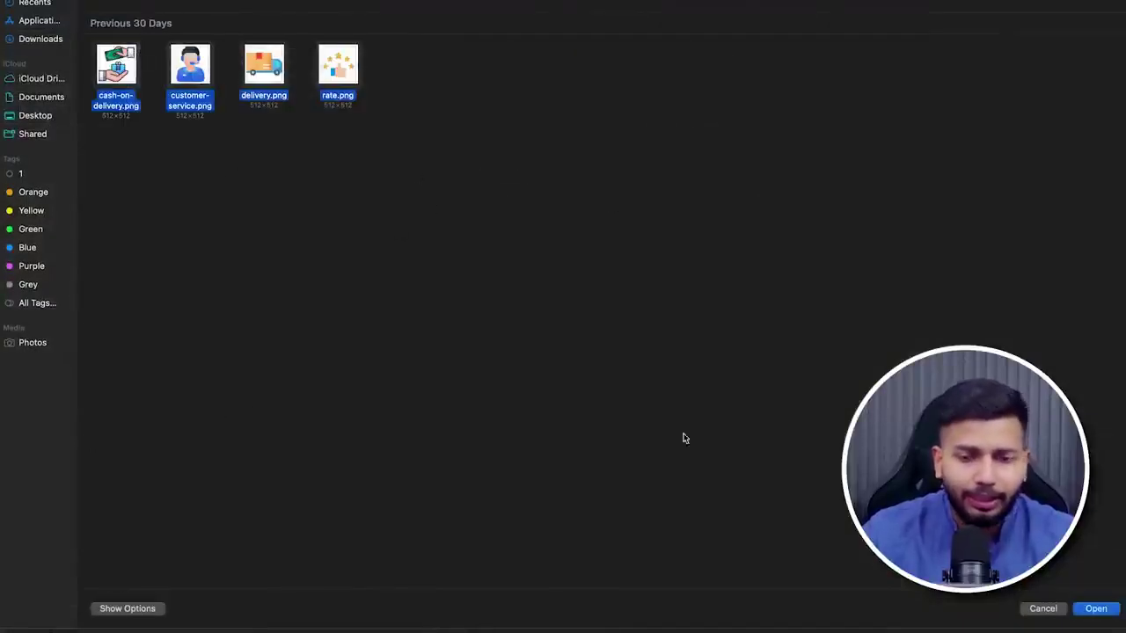
click(1096, 610)
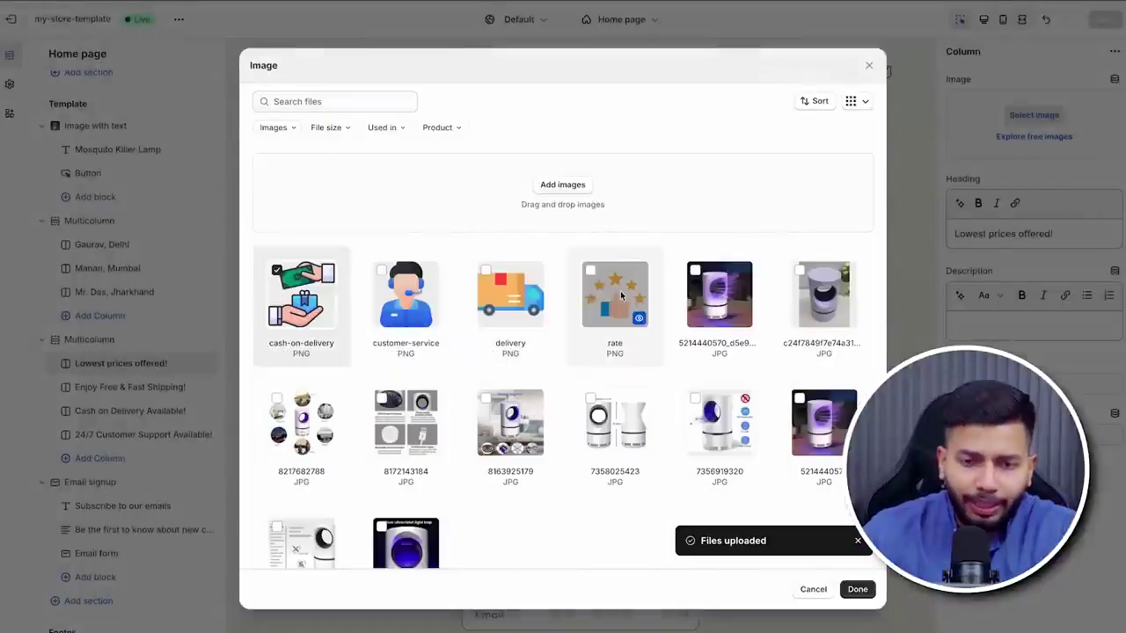
click(856, 590)
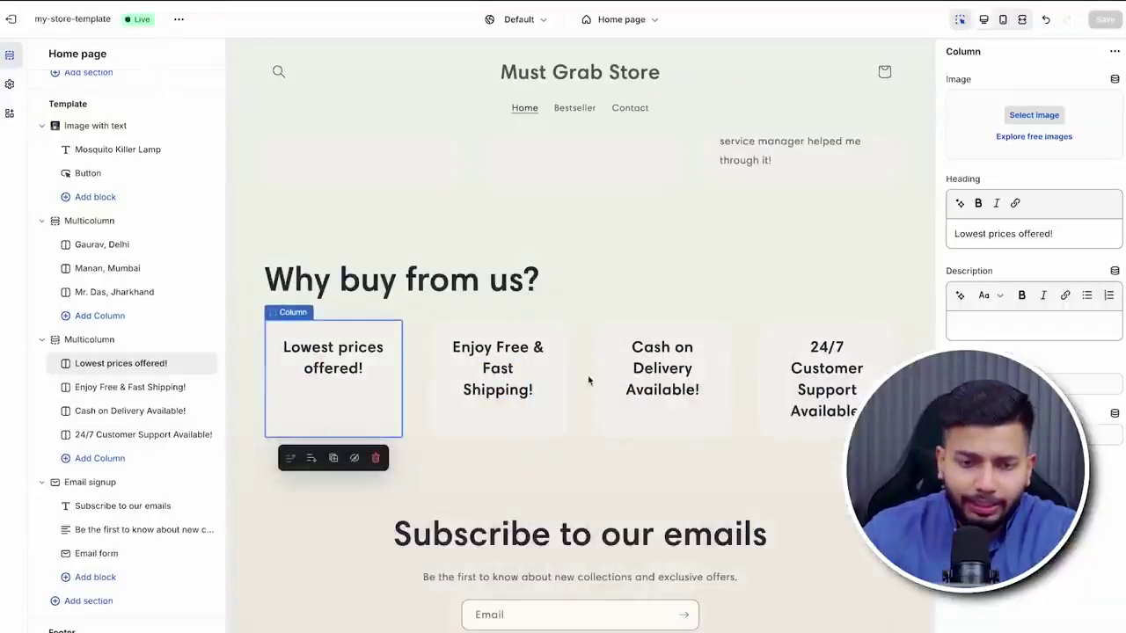
Assign the delivery image to the "Enjoy Free & Fast Shipping!" column.
click(529, 370)
click(1034, 115)
click(510, 295)
click(857, 589)
Assign the cash-on-delivery image to the "Cash on Delivery Available!" column.
click(661, 367)
click(1034, 115)
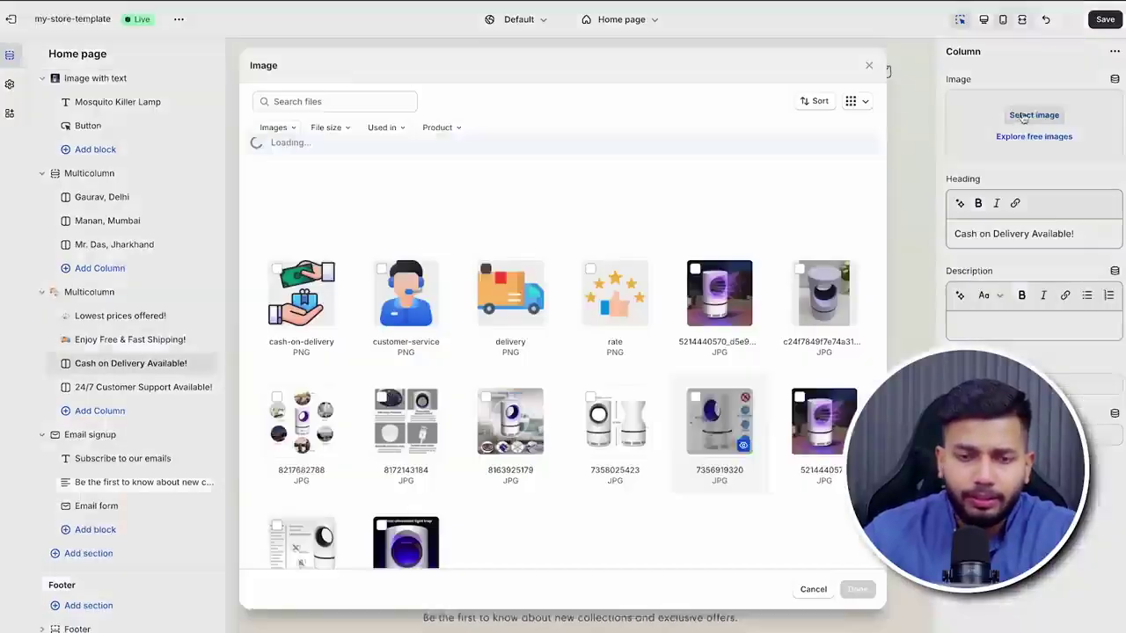
click(301, 294)
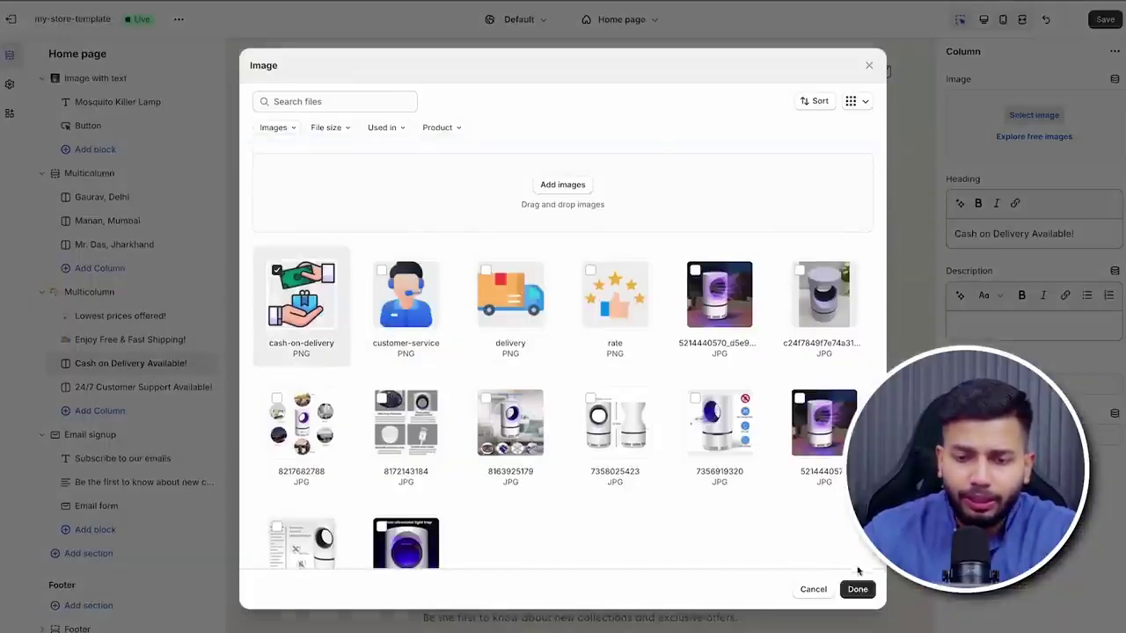
click(858, 589)
Assign the customer-service image to the "24/7 Customer Support Available!" column.
click(852, 352)
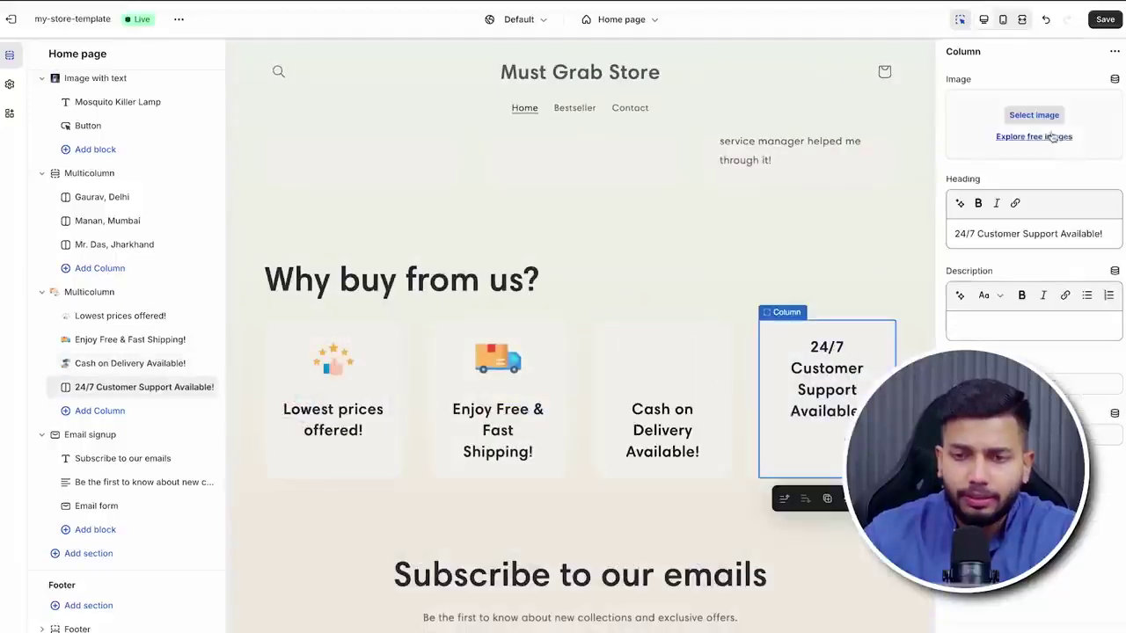
click(1033, 125)
click(406, 295)
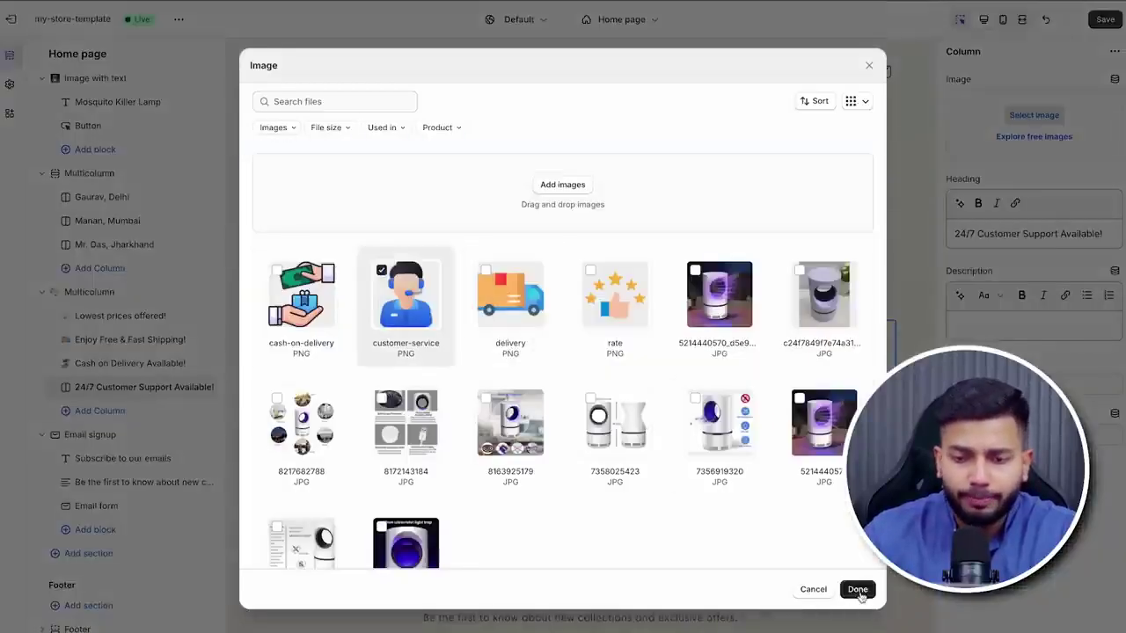
click(858, 589)
Check the footer's "Let's talk!" text block and save the theme.
scroll(814, 431, down, 4)
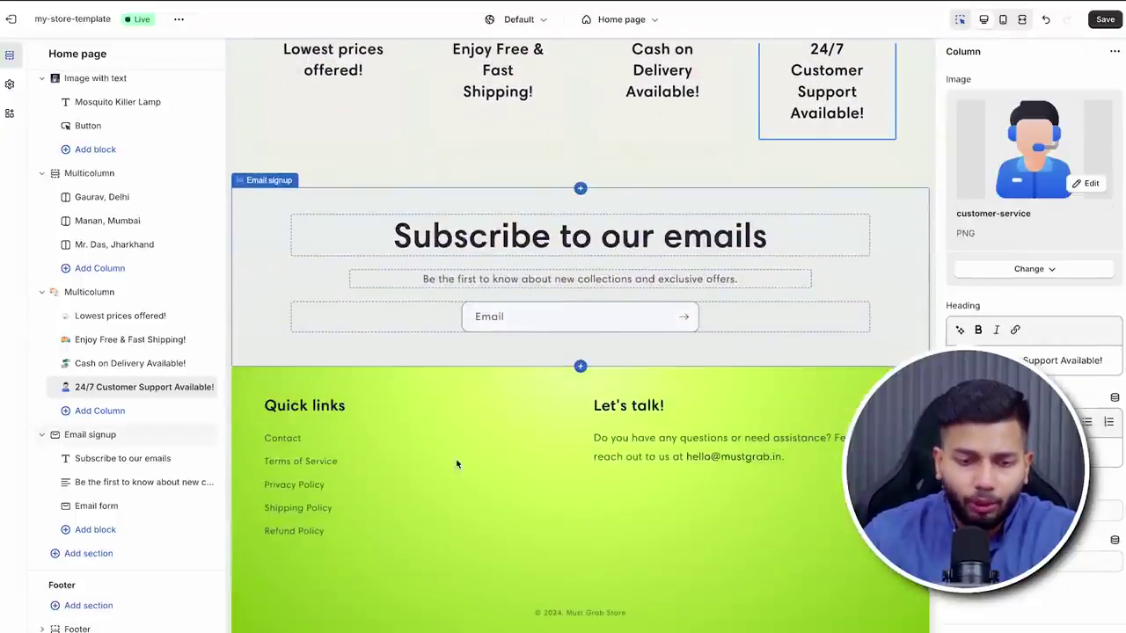
click(775, 442)
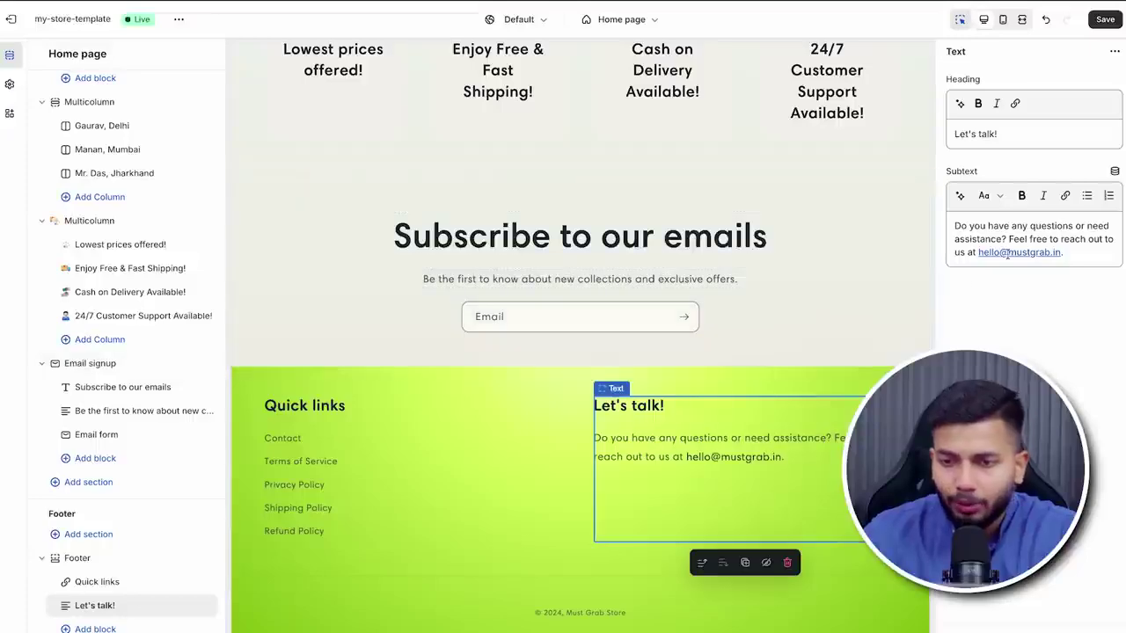
scroll(854, 280, up, 10)
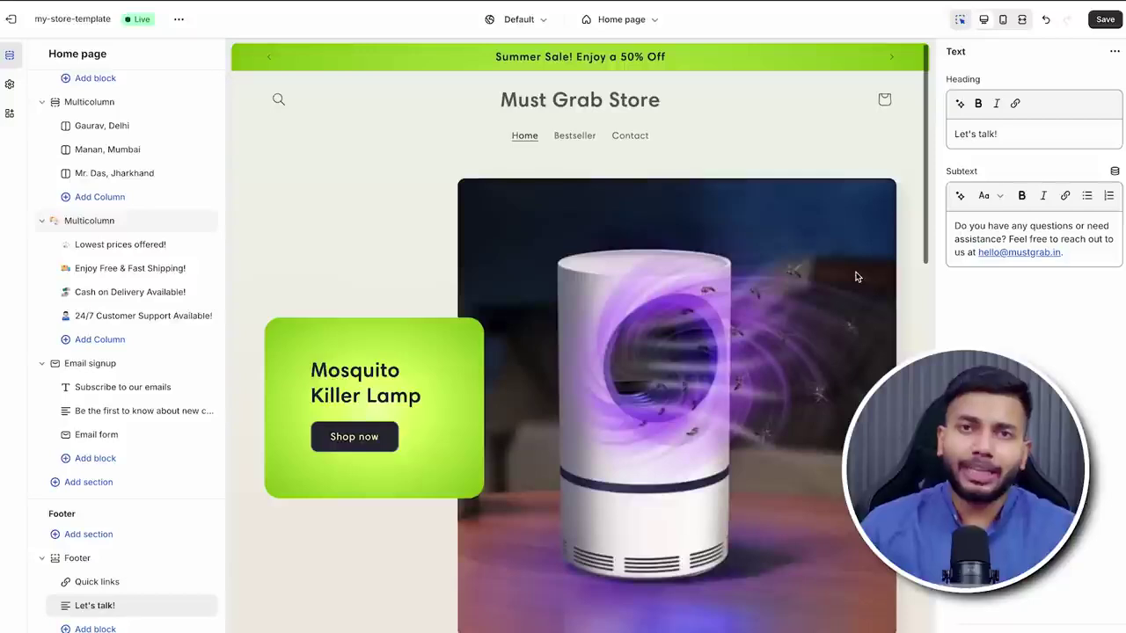
click(1102, 20)
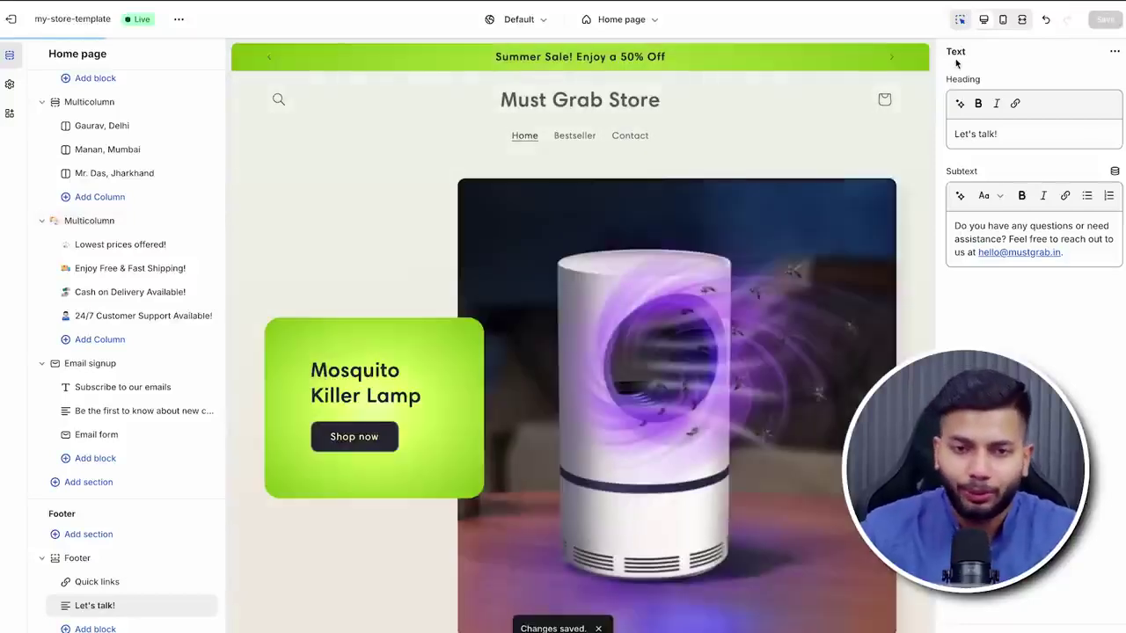
Switch the theme editor from the home page to the Default product template.
click(621, 21)
click(587, 97)
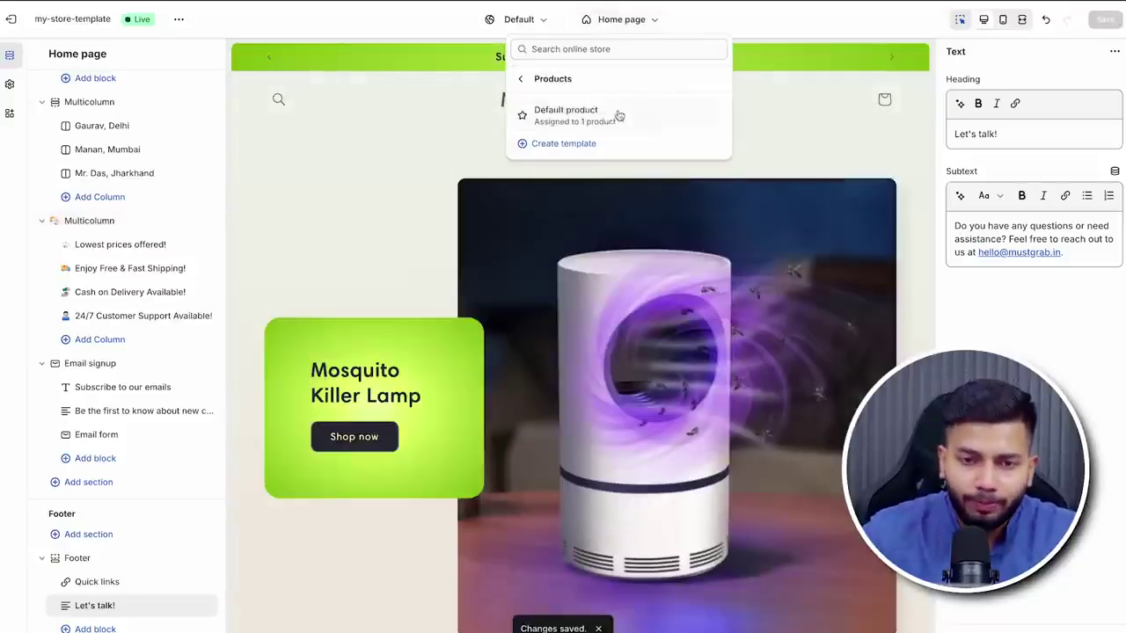
click(619, 124)
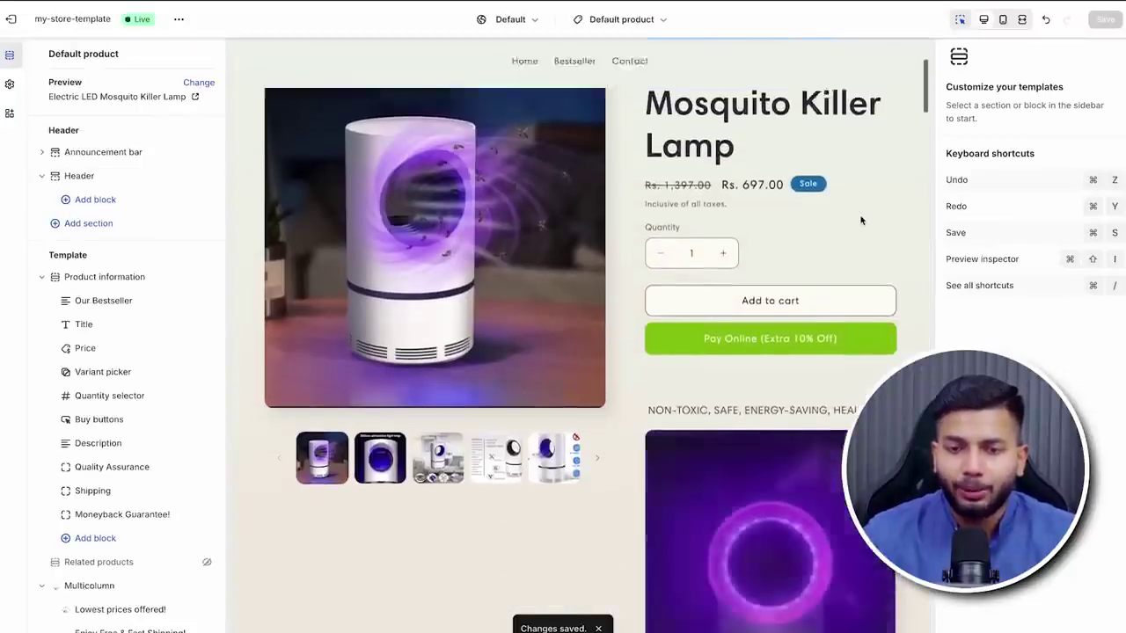
Review the product page's images, price, buy buttons, description, "Why buy from us?" columns and footer.
scroll(861, 221, down, 3)
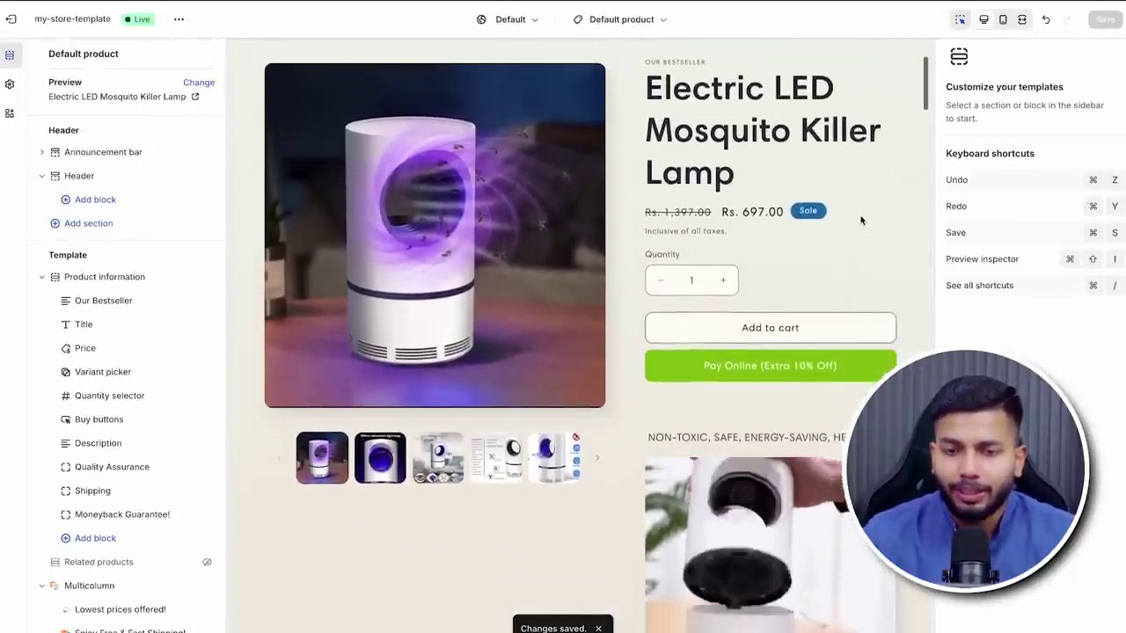
scroll(860, 219, down, 10)
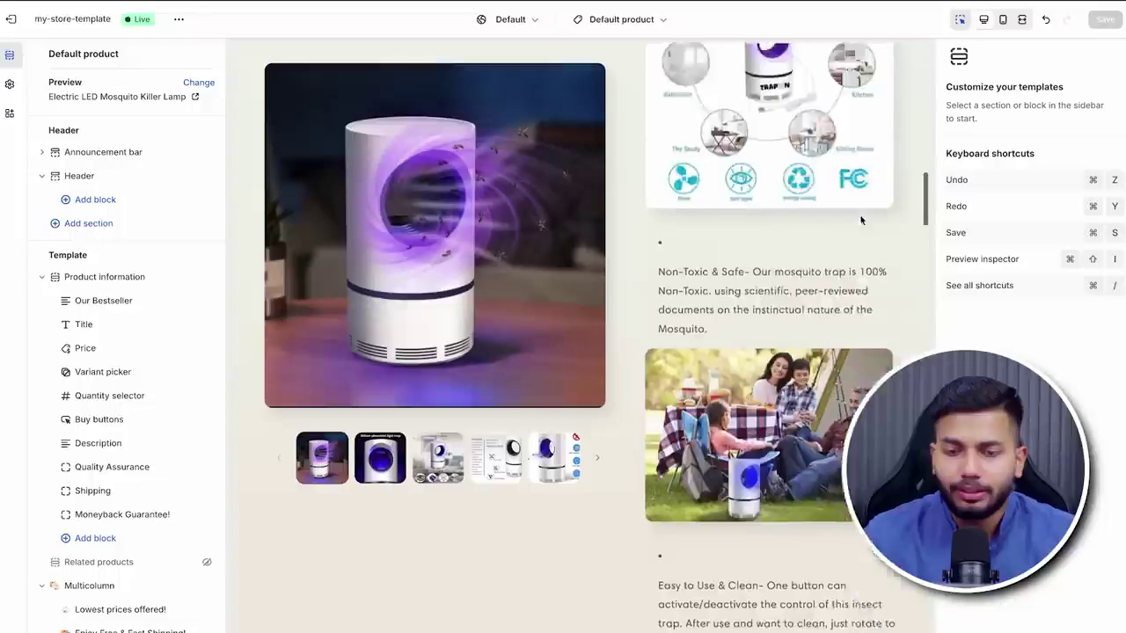
scroll(861, 220, down, 15)
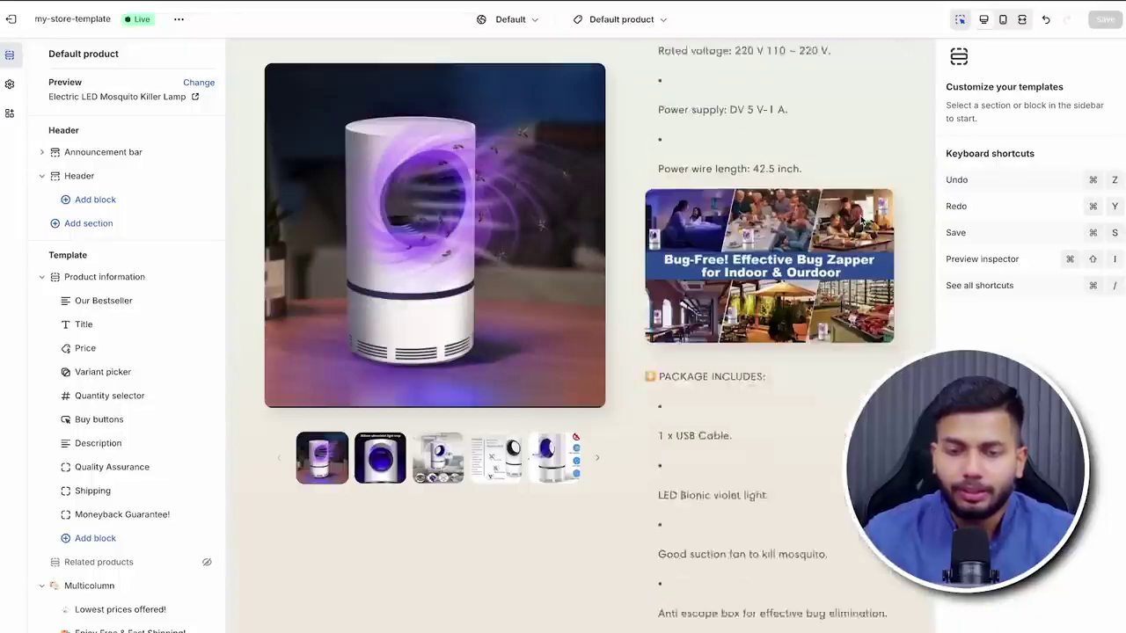
scroll(860, 220, down, 5)
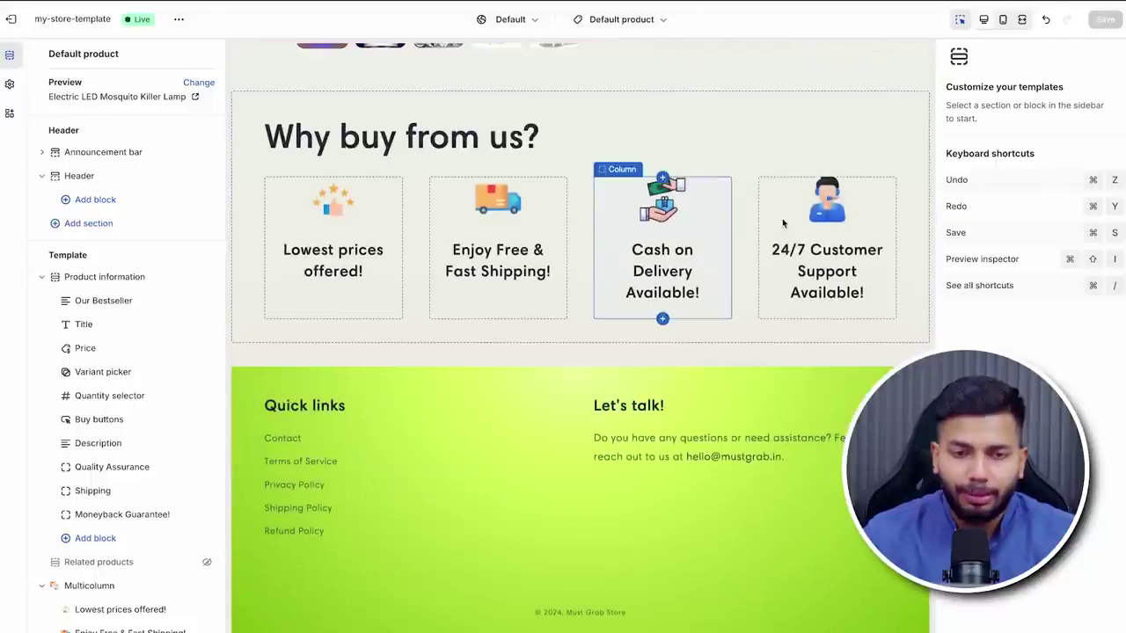
scroll(835, 211, up, 20)
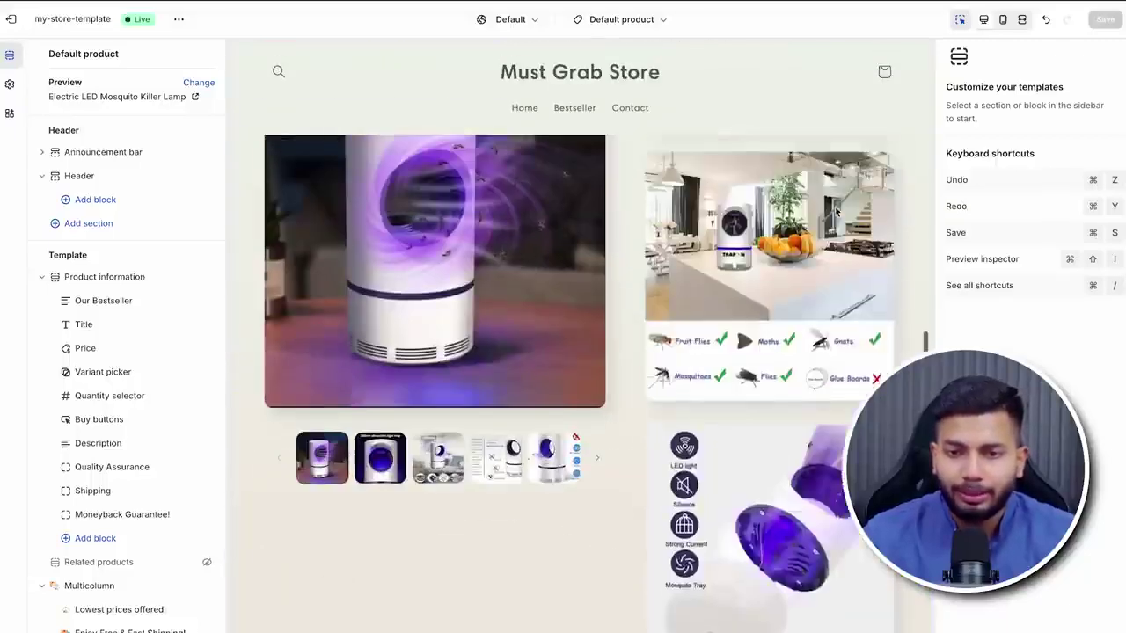
scroll(836, 211, up, 10)
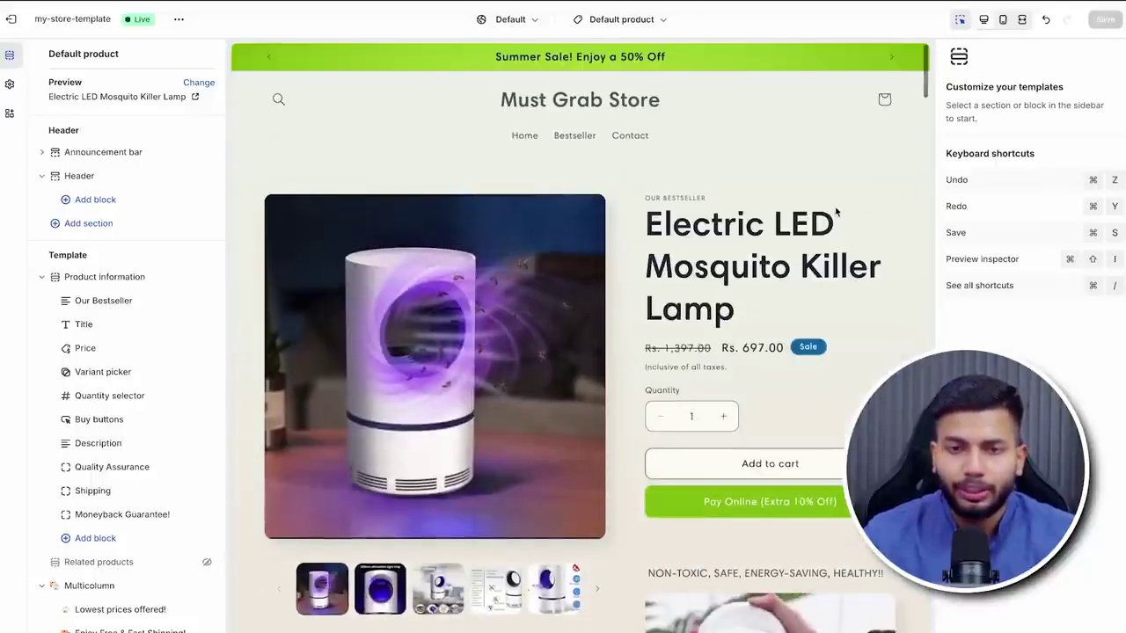
scroll(844, 264, down, 8)
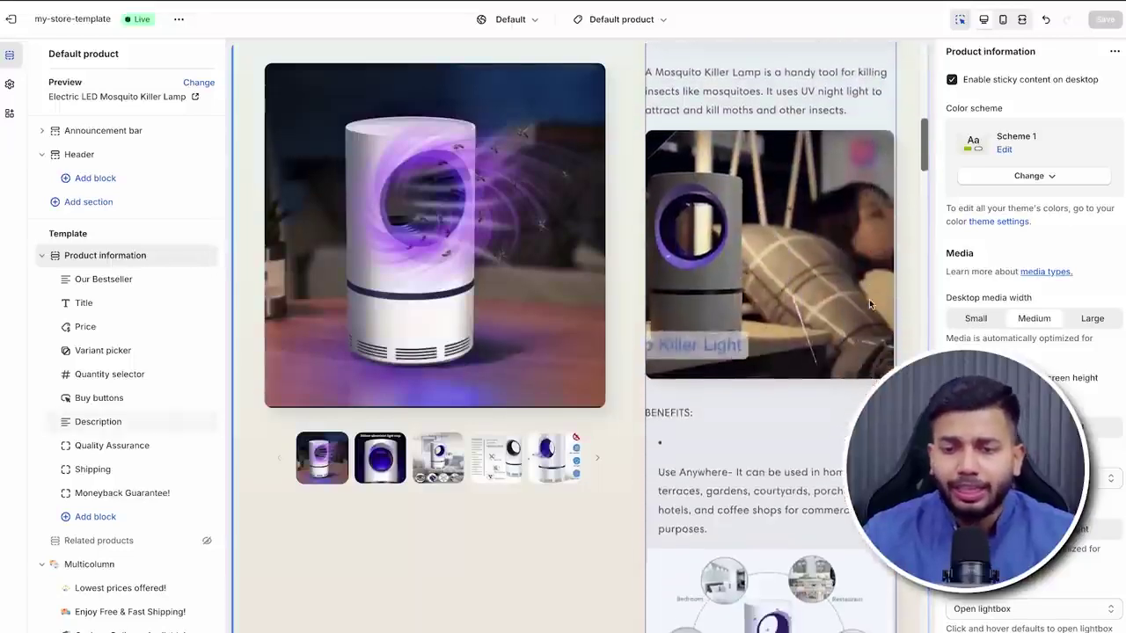
scroll(869, 299, down, 8)
scroll(869, 299, up, 20)
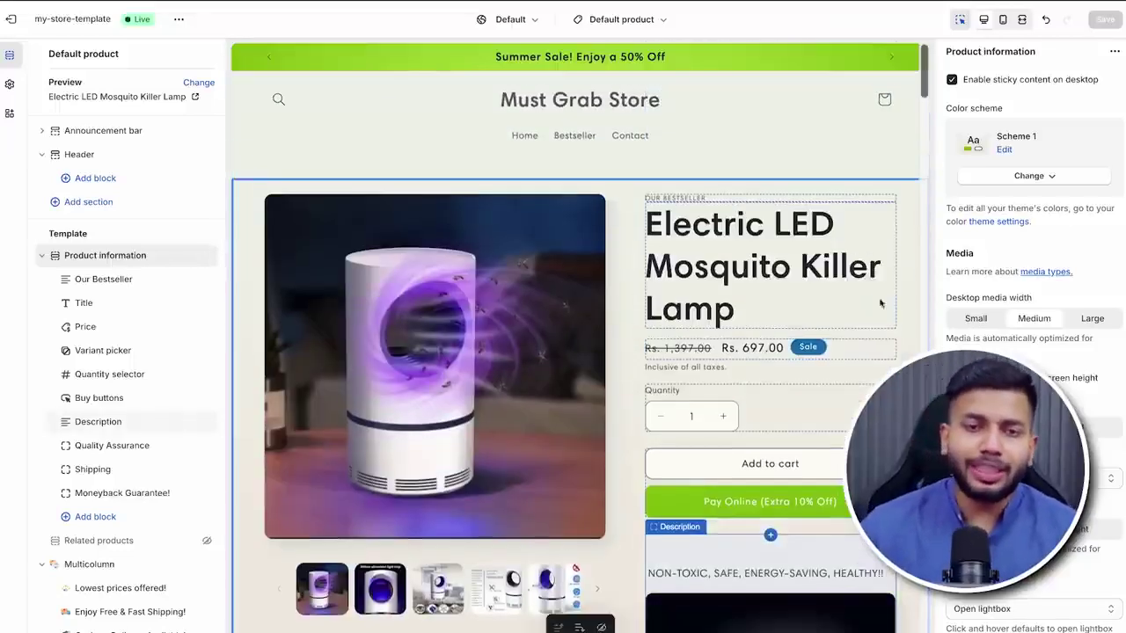
scroll(880, 303, down, 8)
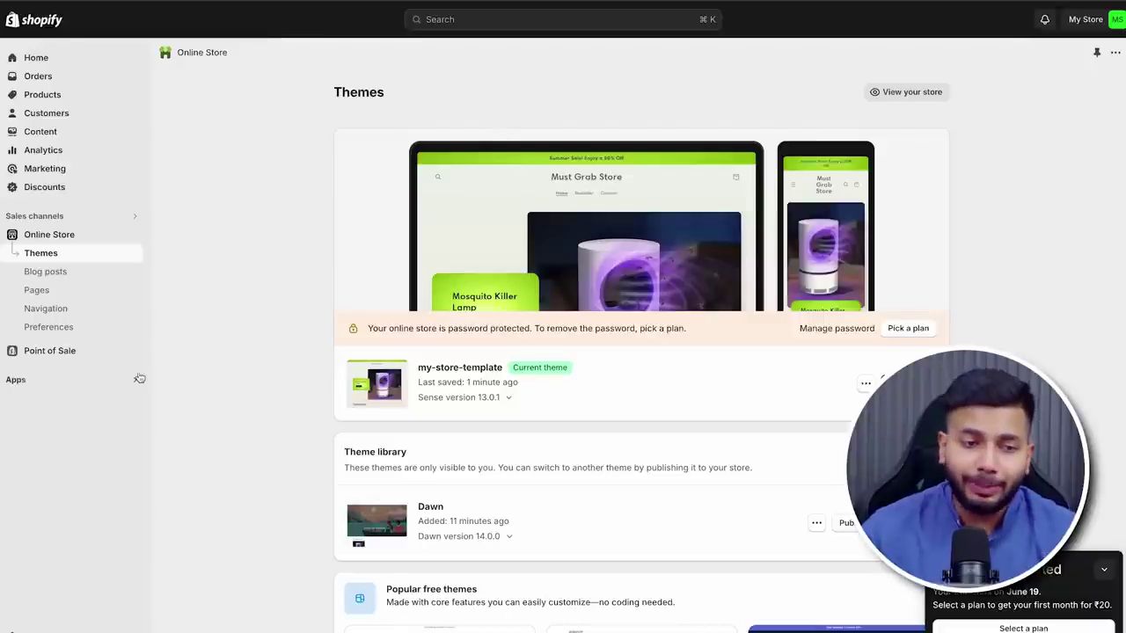
Open the online store preferences and set the homepage title to "Must Grab".
click(63, 329)
click(619, 148)
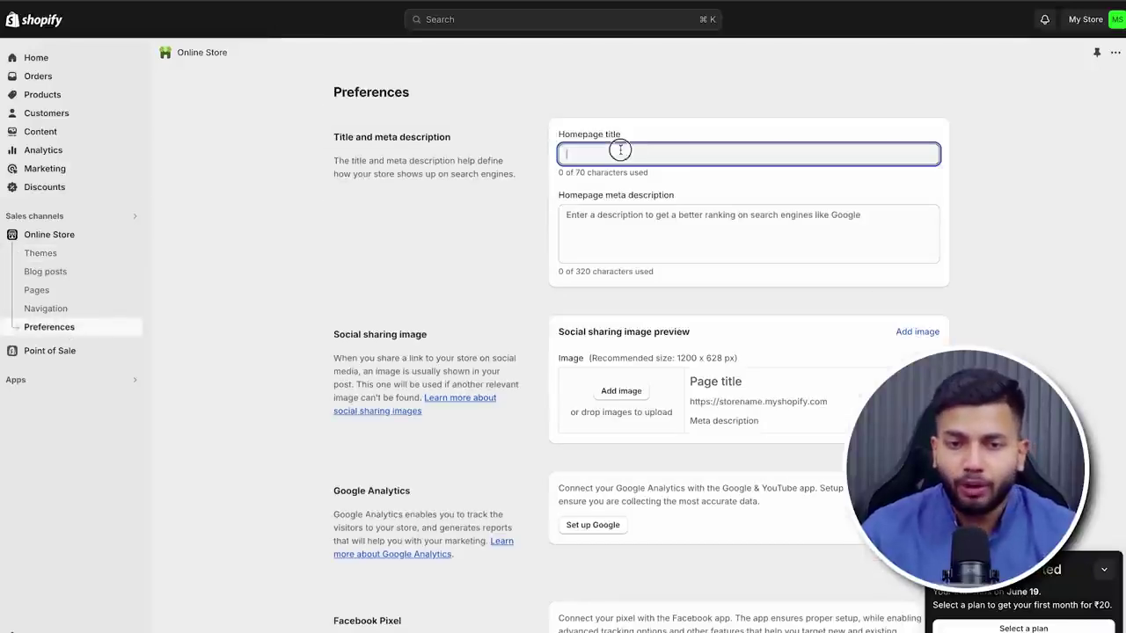
text(Must Grab)
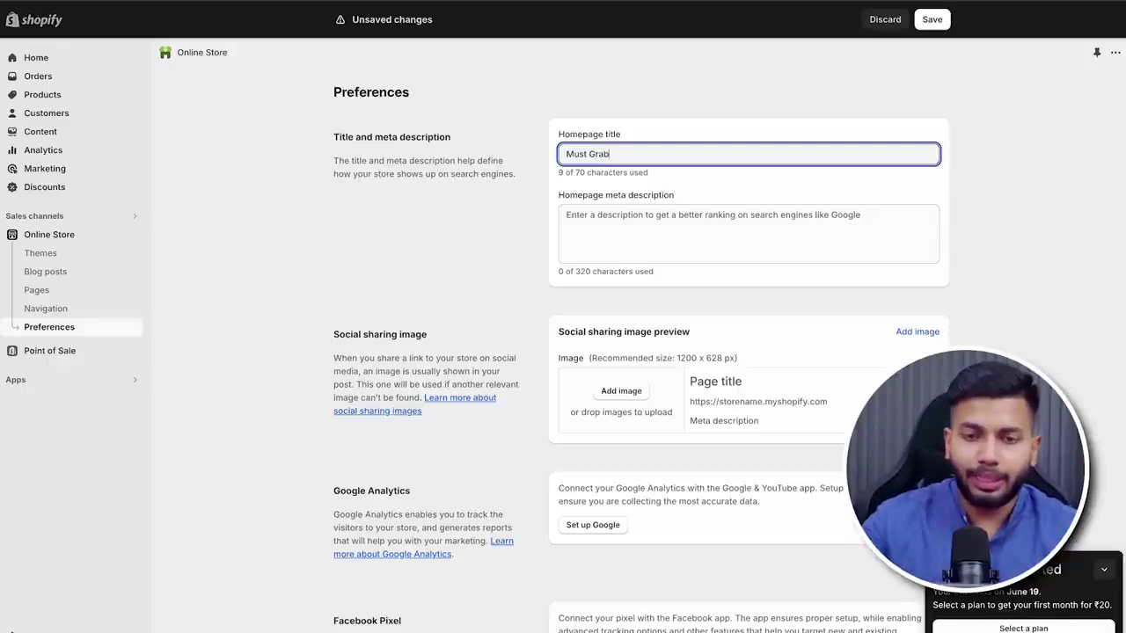
click(707, 235)
text(Testing)
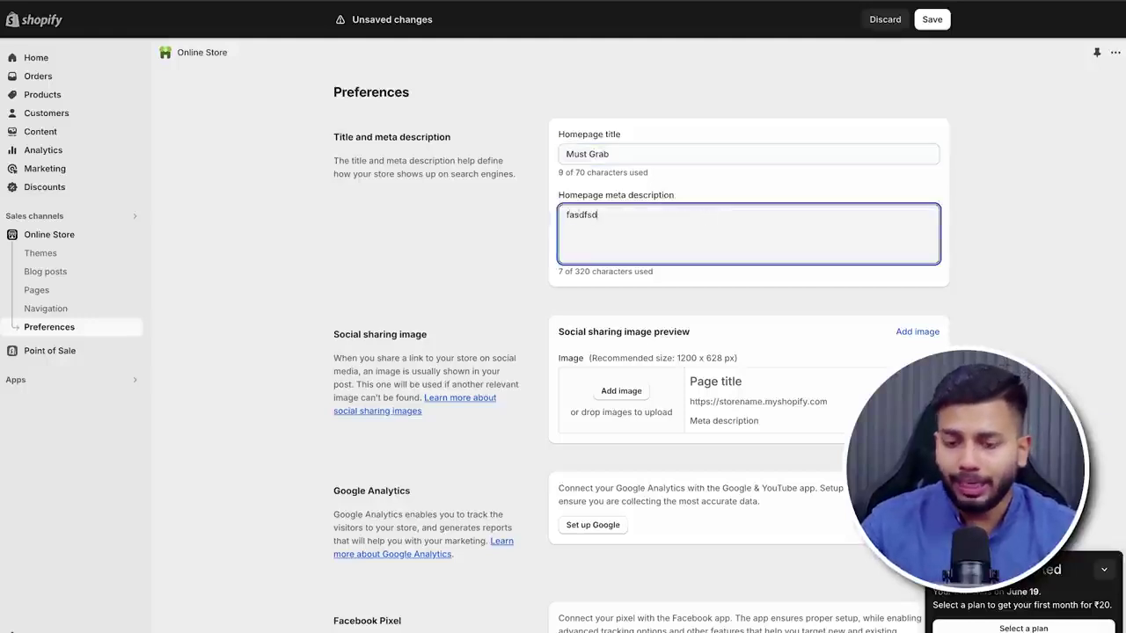
key(BackSpace)
key(BackSpace)
key(BackSpace)
key(BackSpace)
key(BackSpace)
key(BackSpace)
key(BackSpace)
Review the Google Analytics, Facebook Pixel and password protection settings in the store preferences.
scroll(764, 314, down, 5)
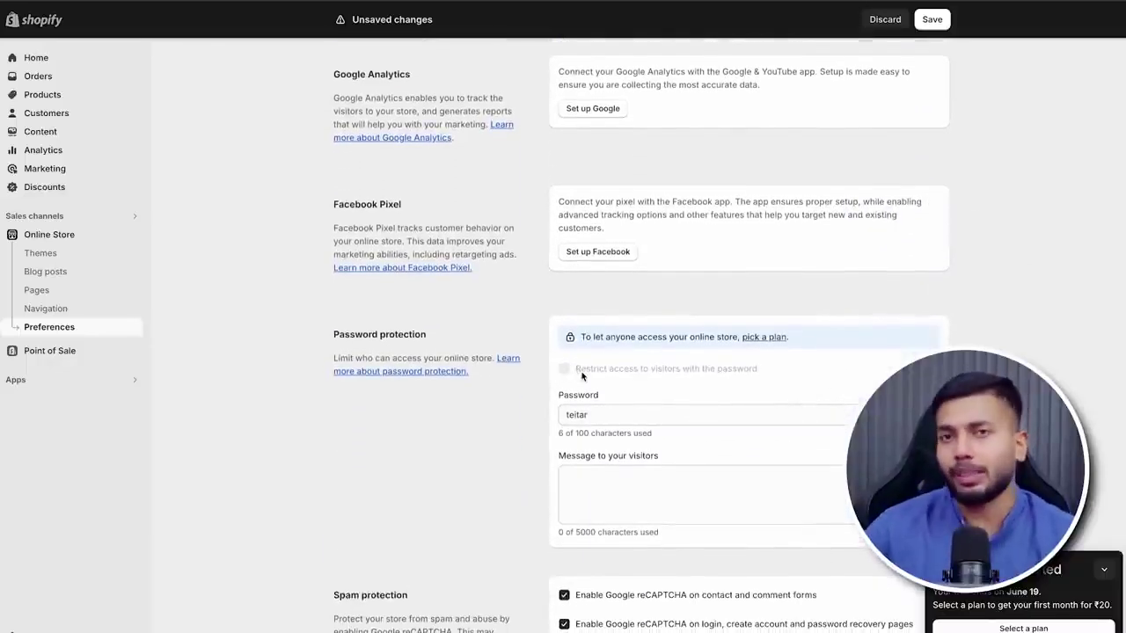
scroll(589, 367, up, 6)
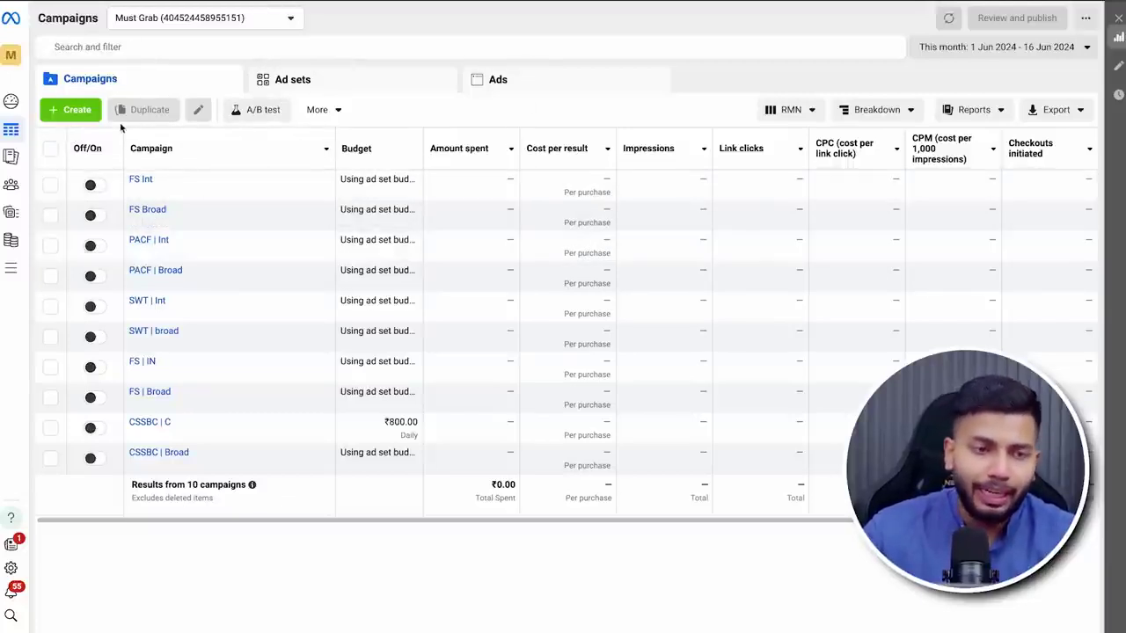
In Meta Ads Manager, create a new campaign with the Sales objective and the Manual sales campaign setup.
click(85, 112)
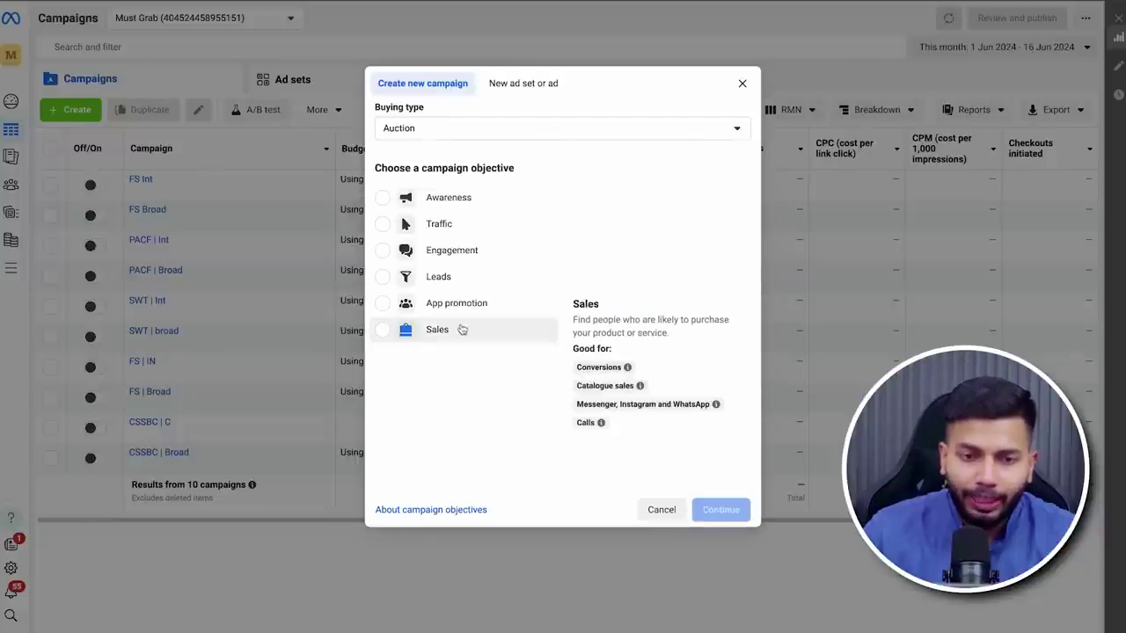
click(429, 330)
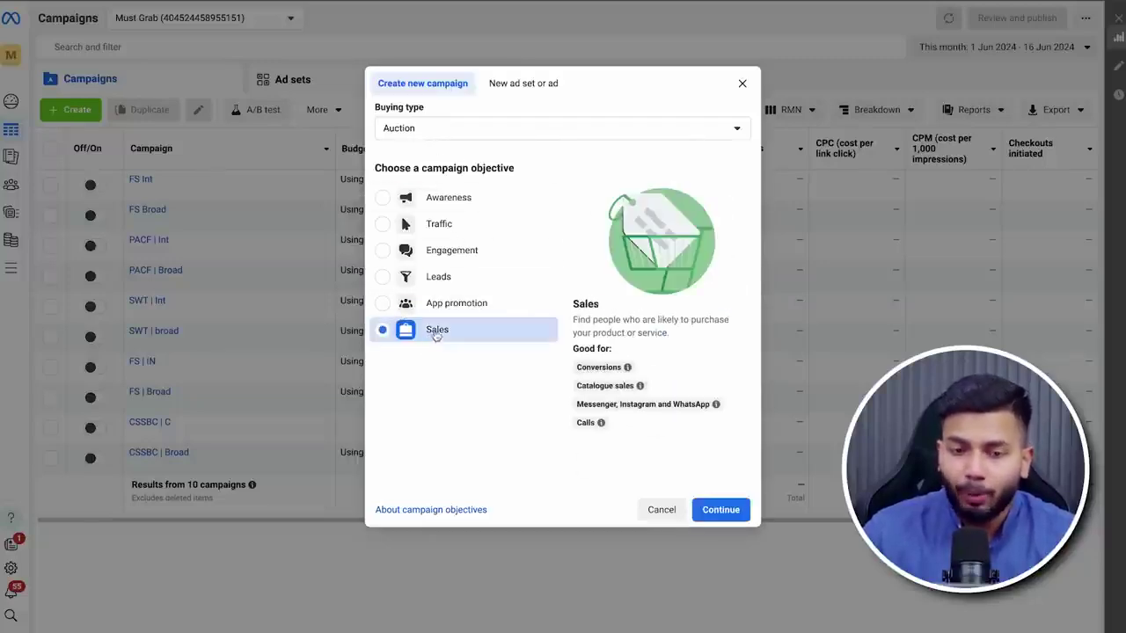
click(720, 510)
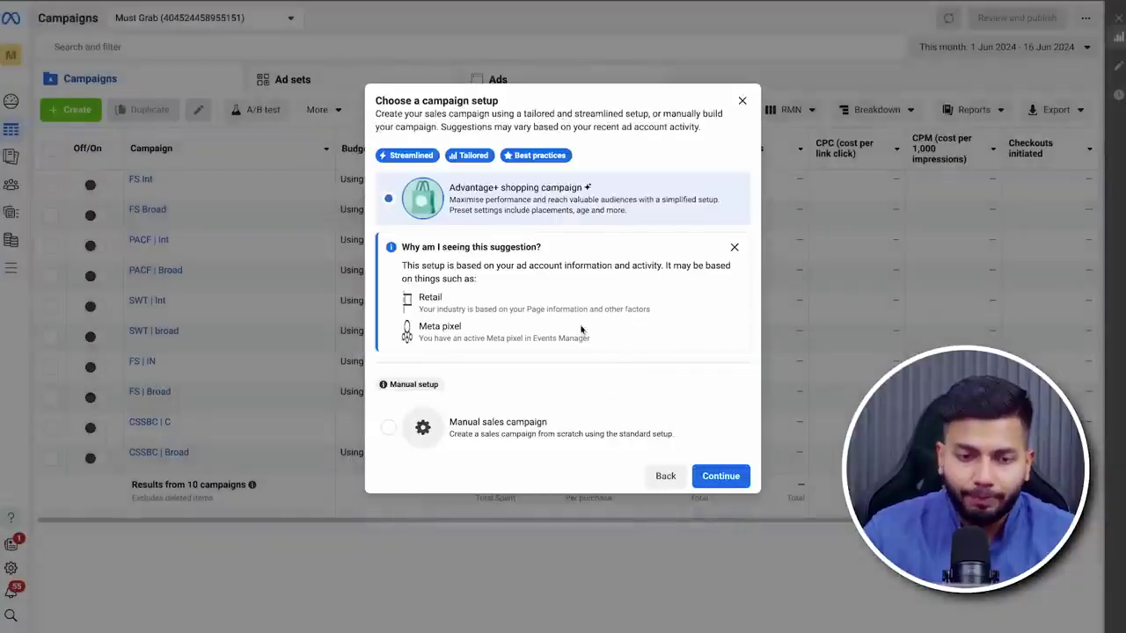
click(492, 427)
click(729, 429)
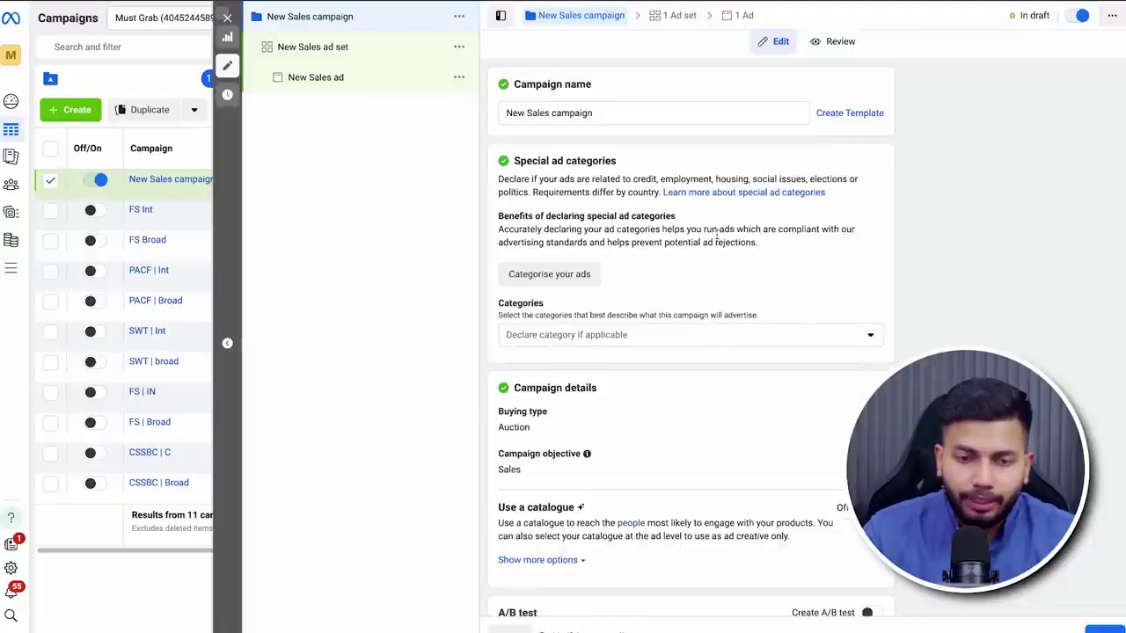
Review the campaign-level settings and continue to the ad set's conversion location, pixel and event settings.
scroll(718, 234, down, 1)
scroll(717, 234, down, 4)
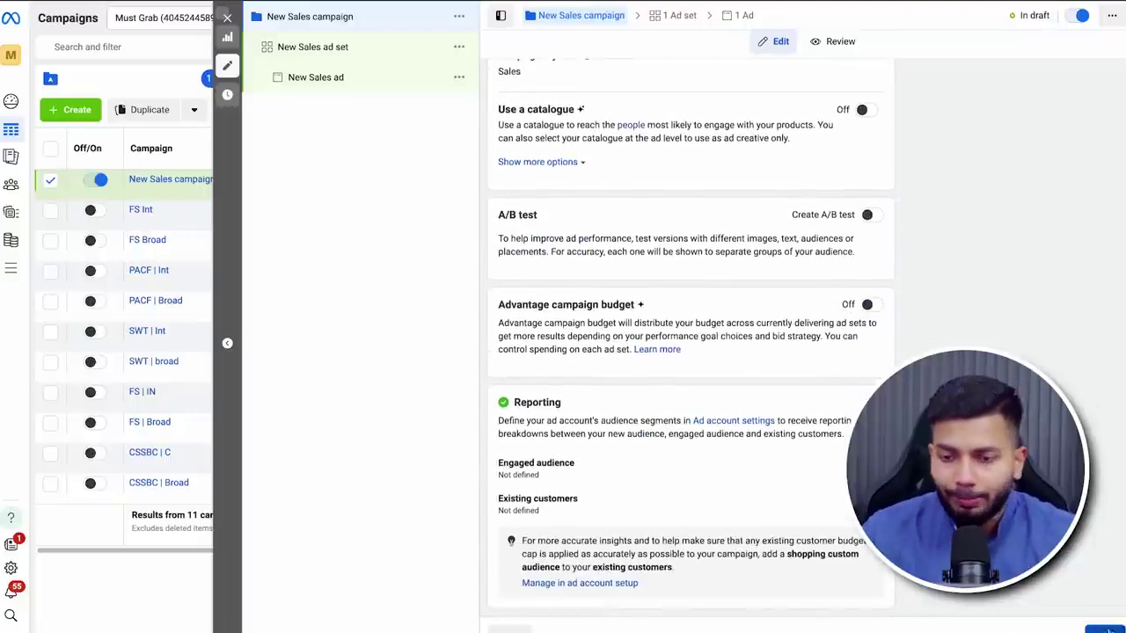
click(1105, 628)
scroll(816, 392, down, 1)
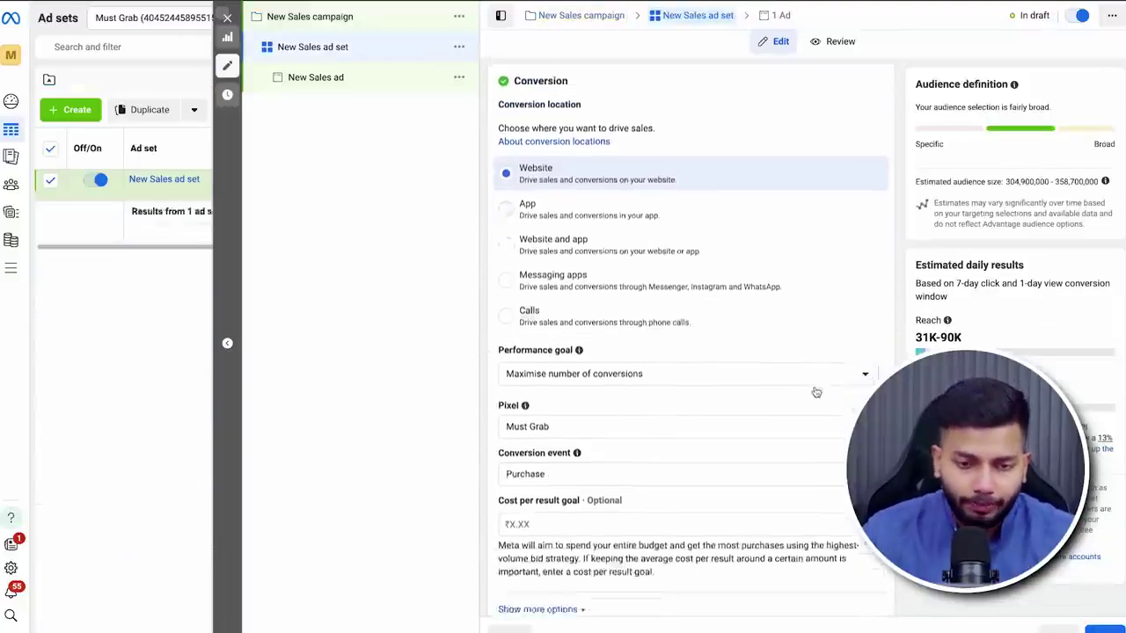
scroll(571, 370, down, 1)
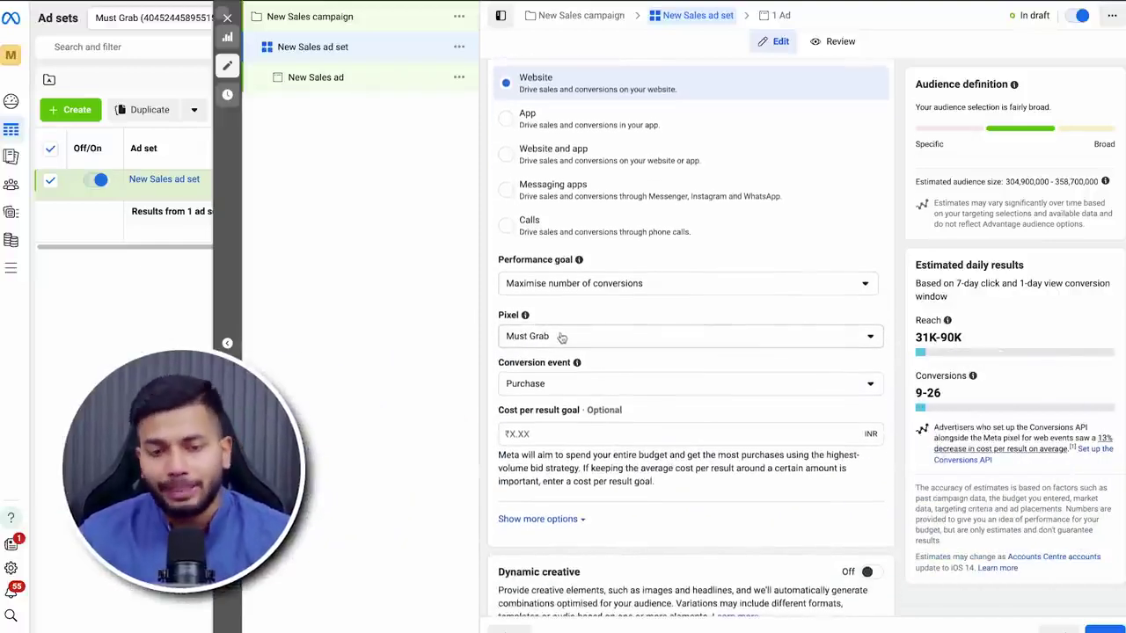
Set the ad set's daily budget to ₹150.
scroll(601, 322, down, 1)
scroll(601, 323, down, 4)
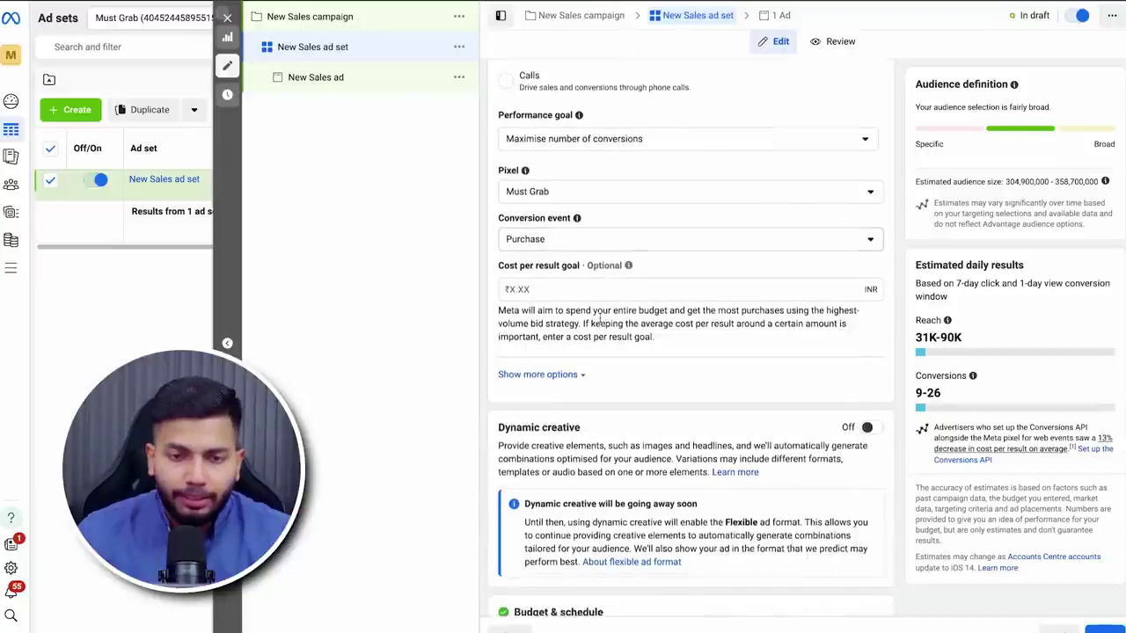
click(646, 456)
triple_click(645, 456)
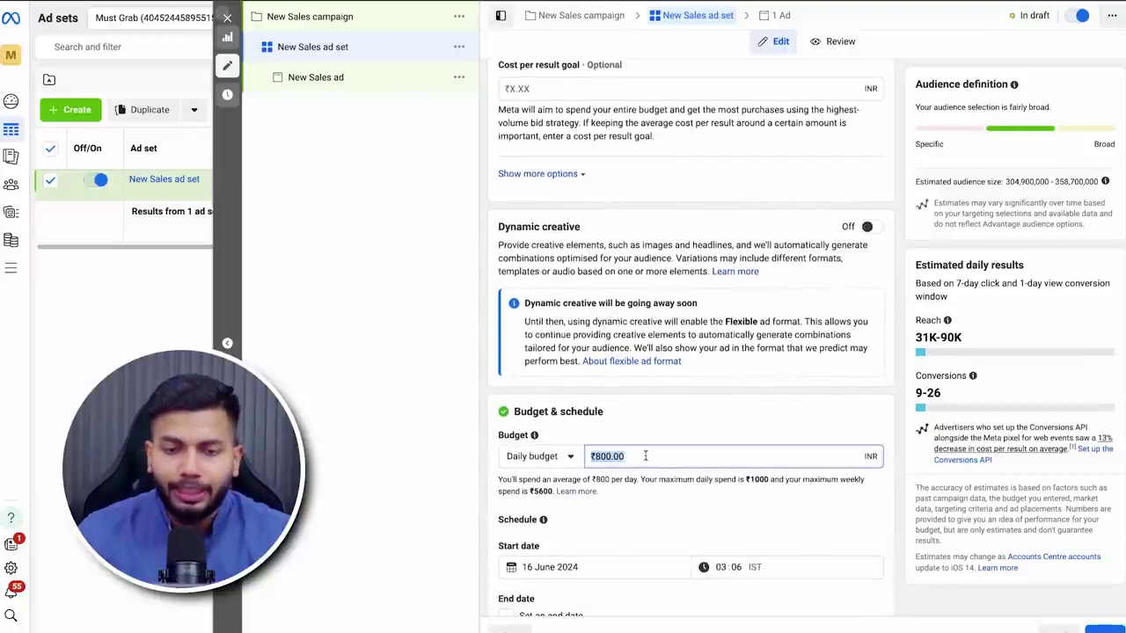
text(200)
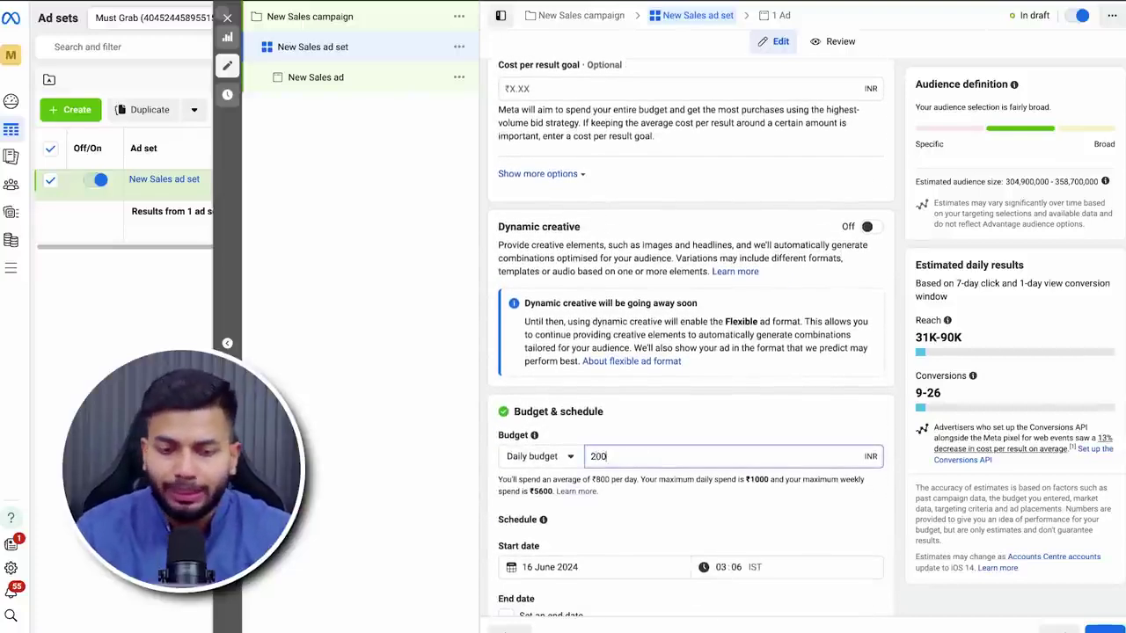
text(150)
click(660, 423)
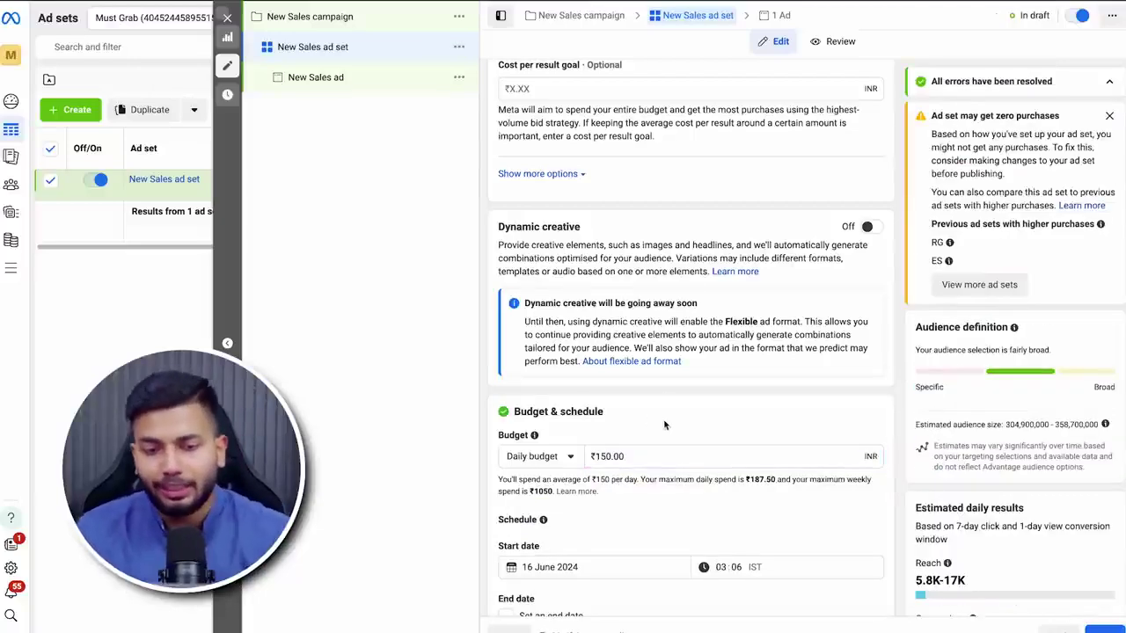
Change the ad set's start date to 17 June 2024 and back to 16 June 2024.
scroll(664, 425, down, 3)
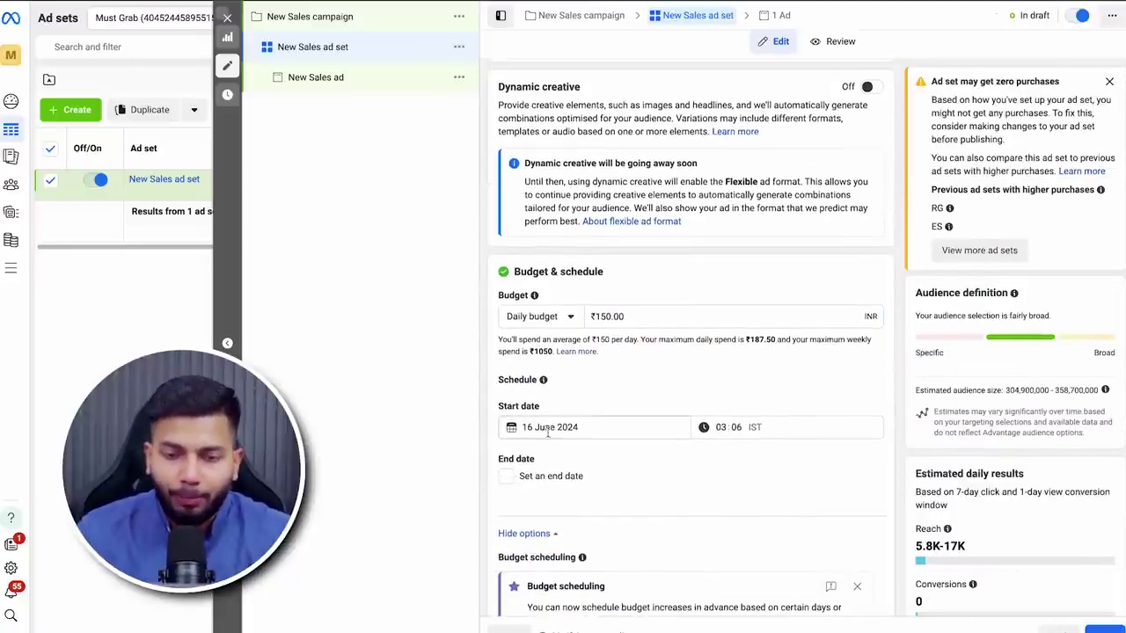
click(548, 429)
click(539, 560)
click(656, 399)
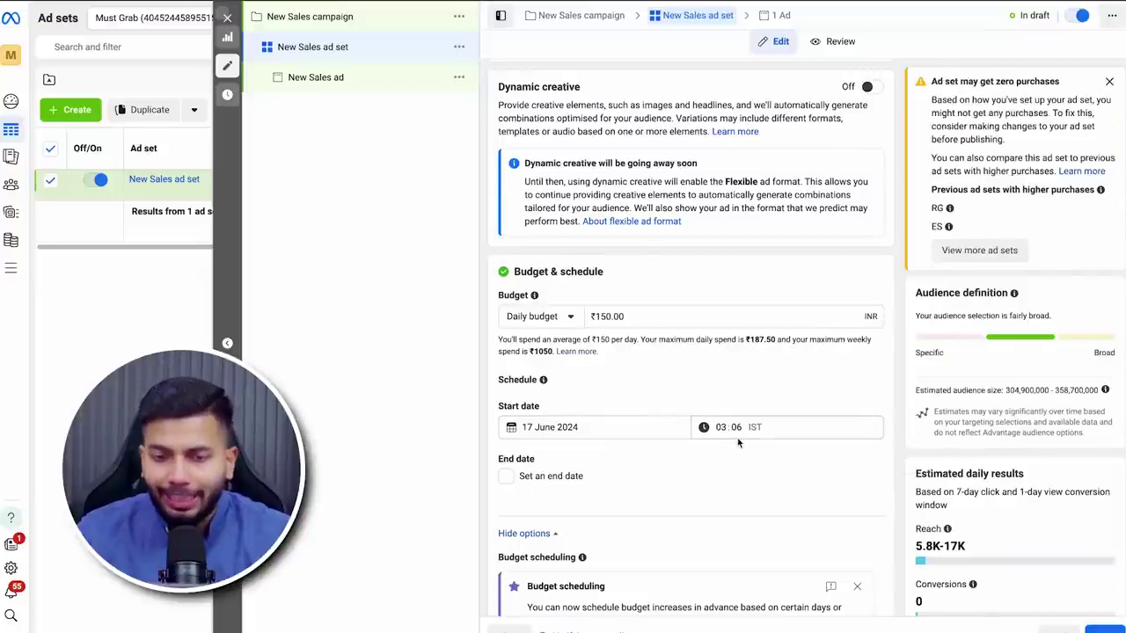
click(596, 427)
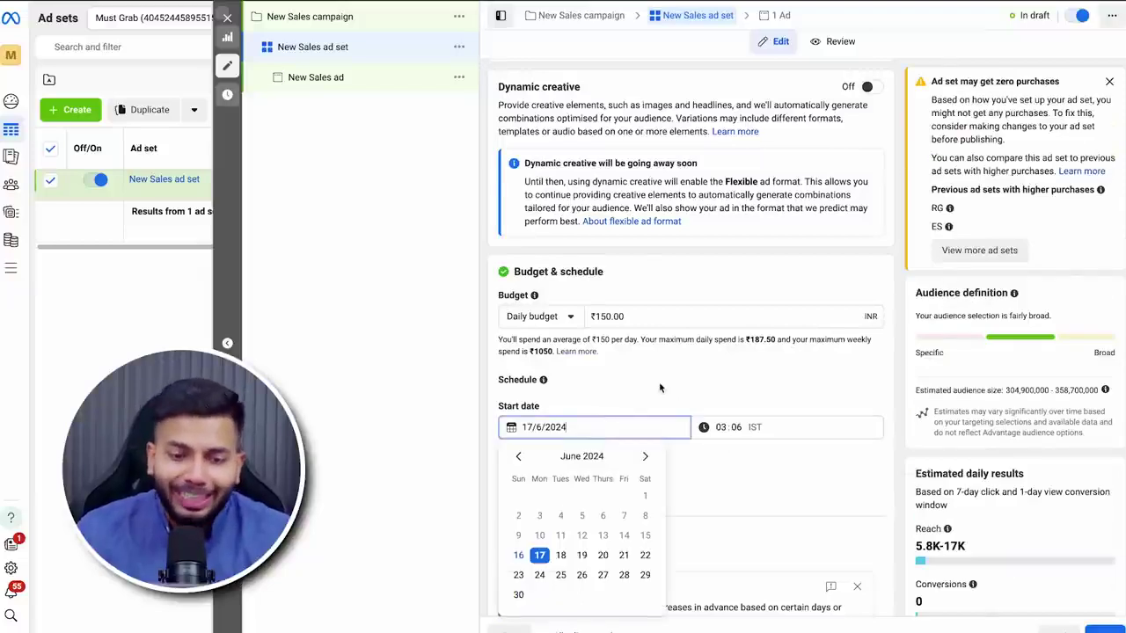
click(518, 555)
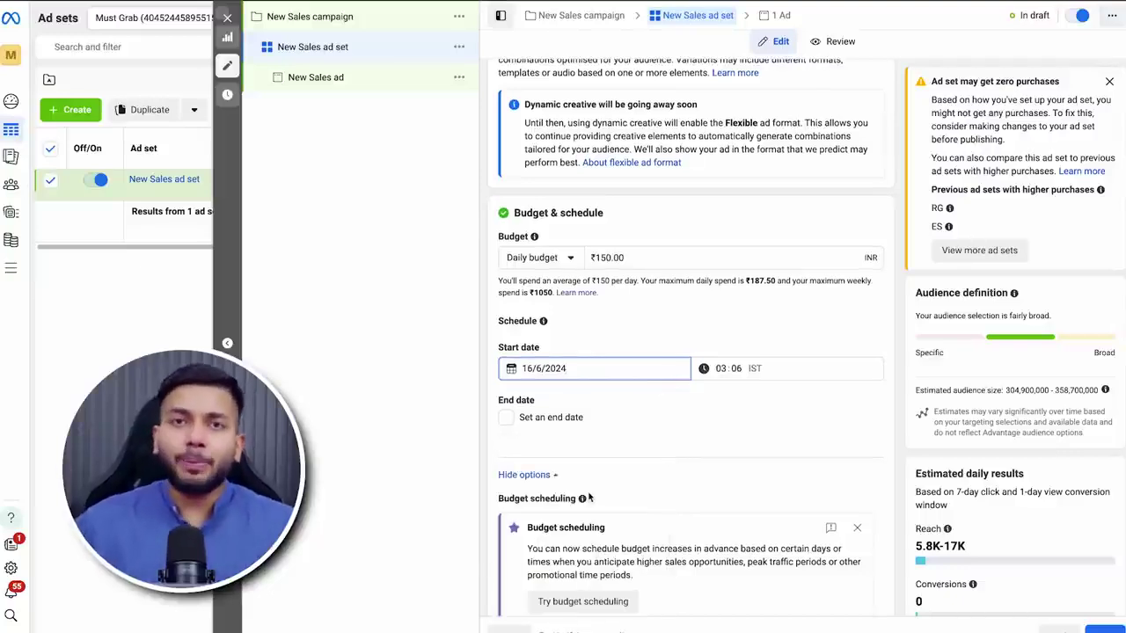
Exclude the saved locations list "Ex" from the India audience location and look through the excluded regions.
scroll(606, 467, down, 2)
scroll(693, 361, down, 3)
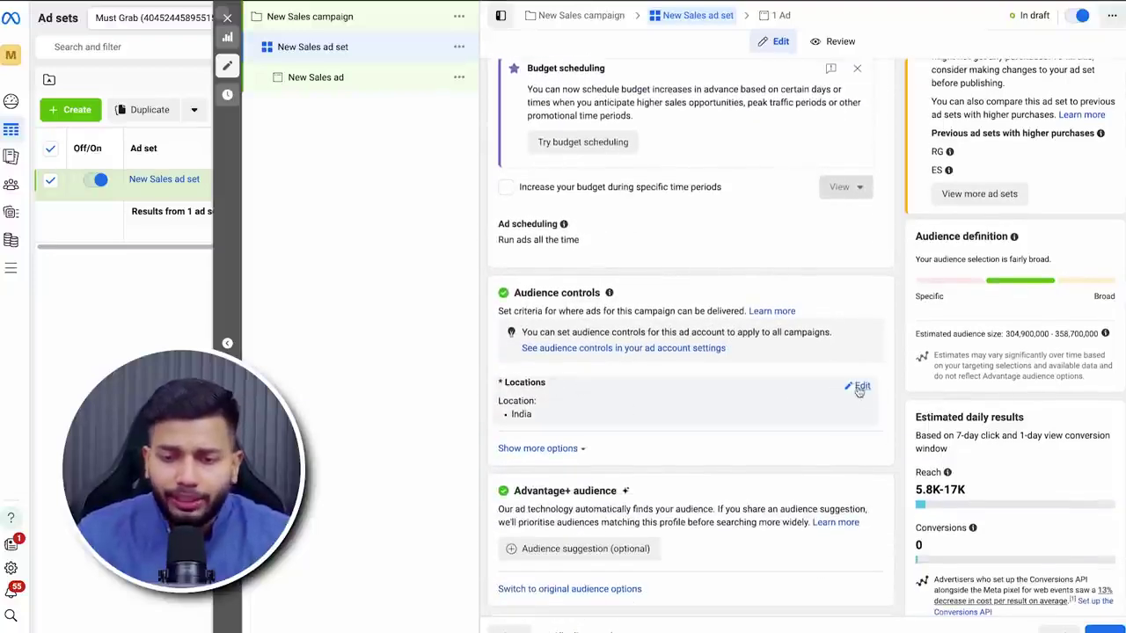
click(858, 386)
scroll(731, 367, down, 2)
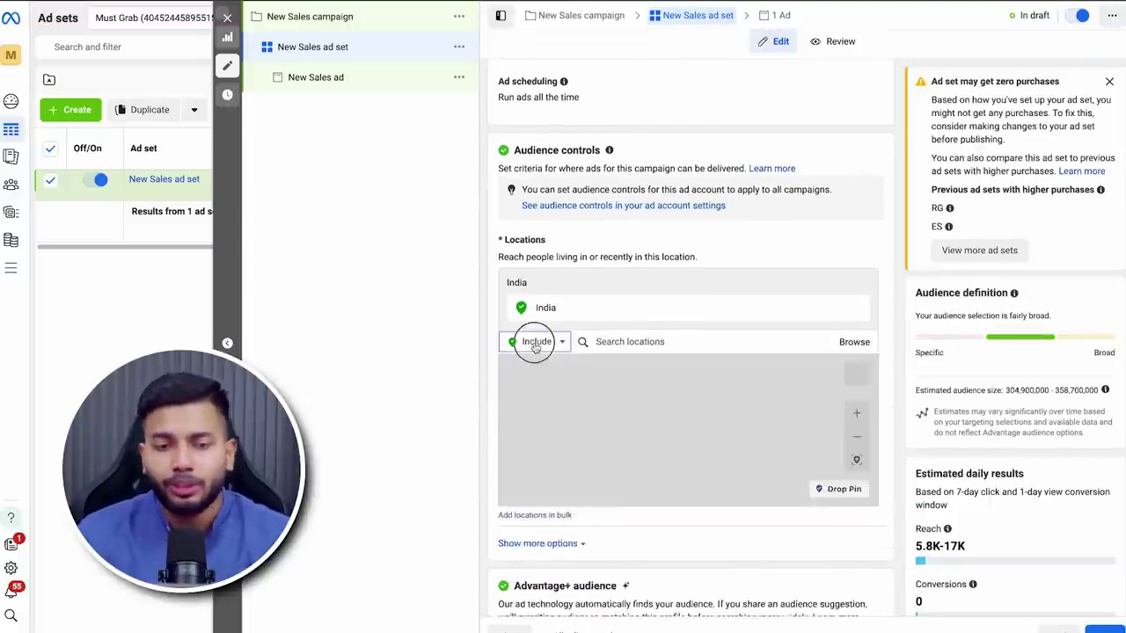
click(535, 341)
click(554, 380)
click(854, 341)
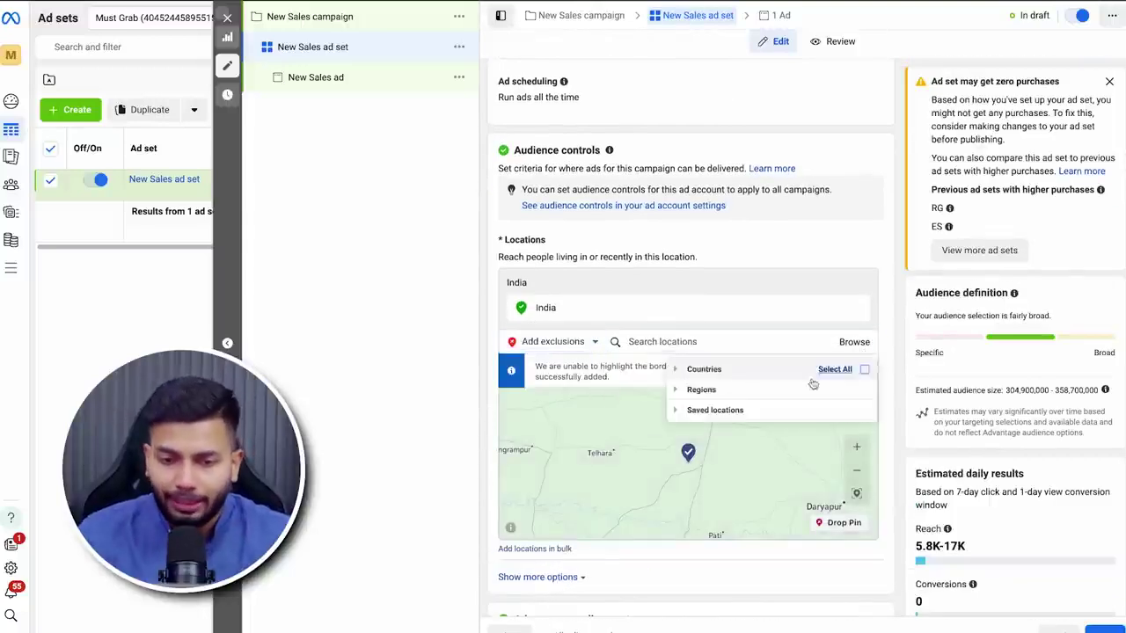
click(675, 410)
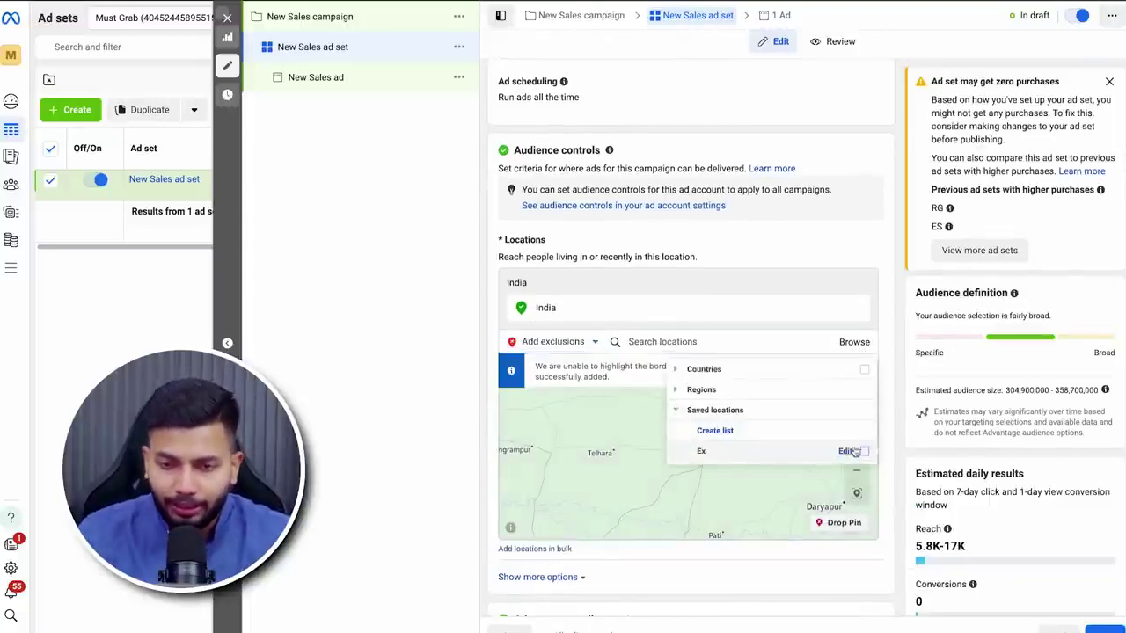
click(865, 452)
click(896, 361)
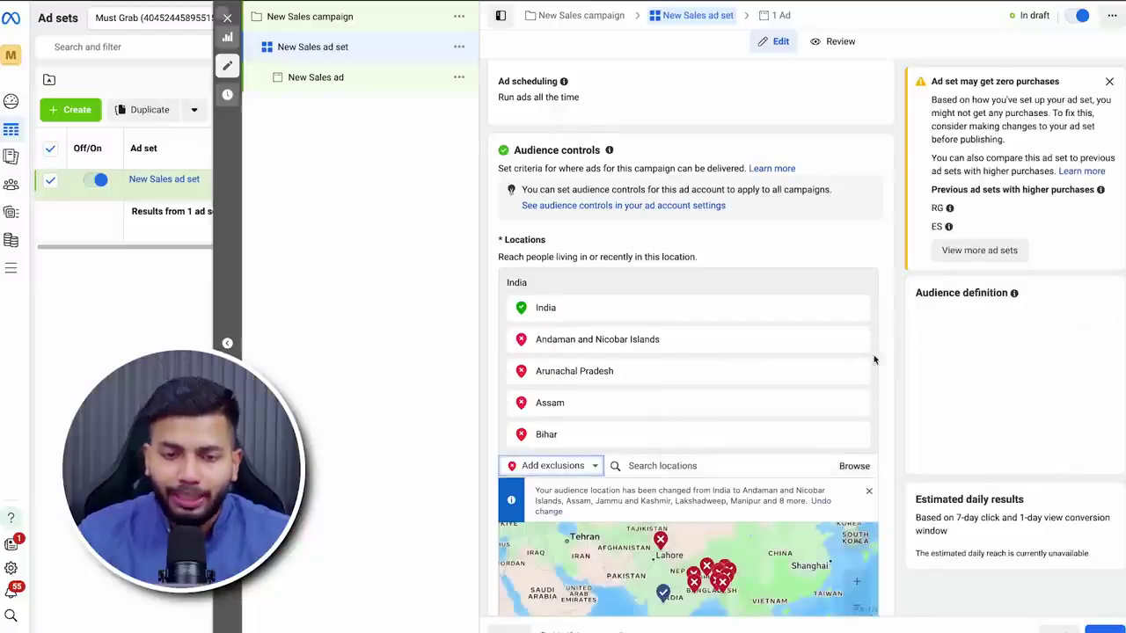
scroll(827, 361, down, 1)
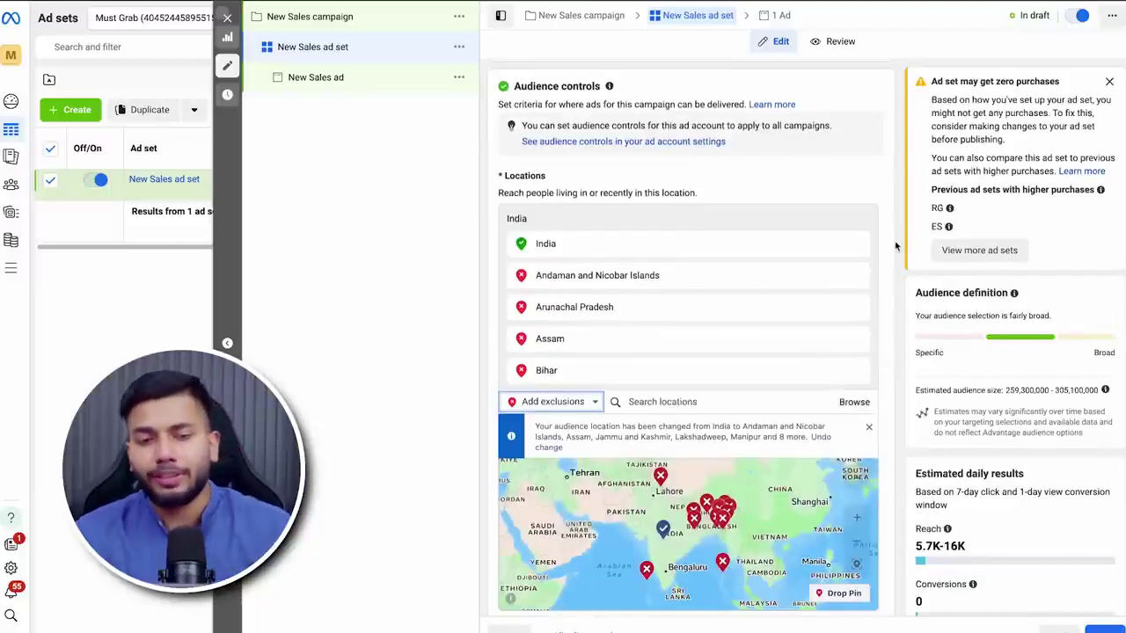
scroll(763, 257, down, 1)
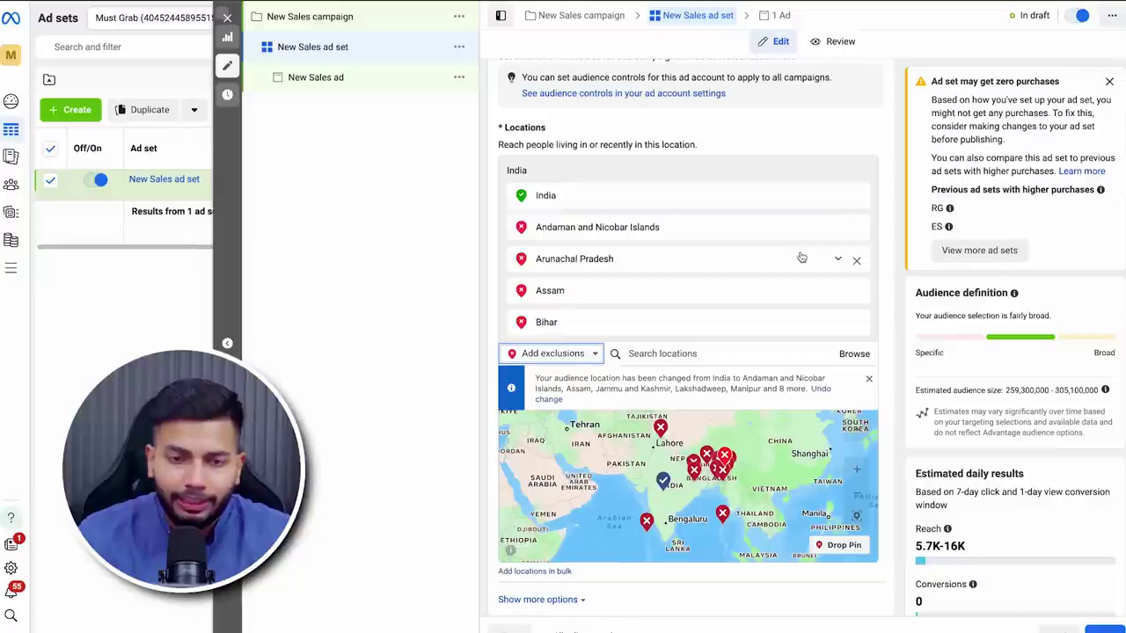
scroll(796, 264, down, 5)
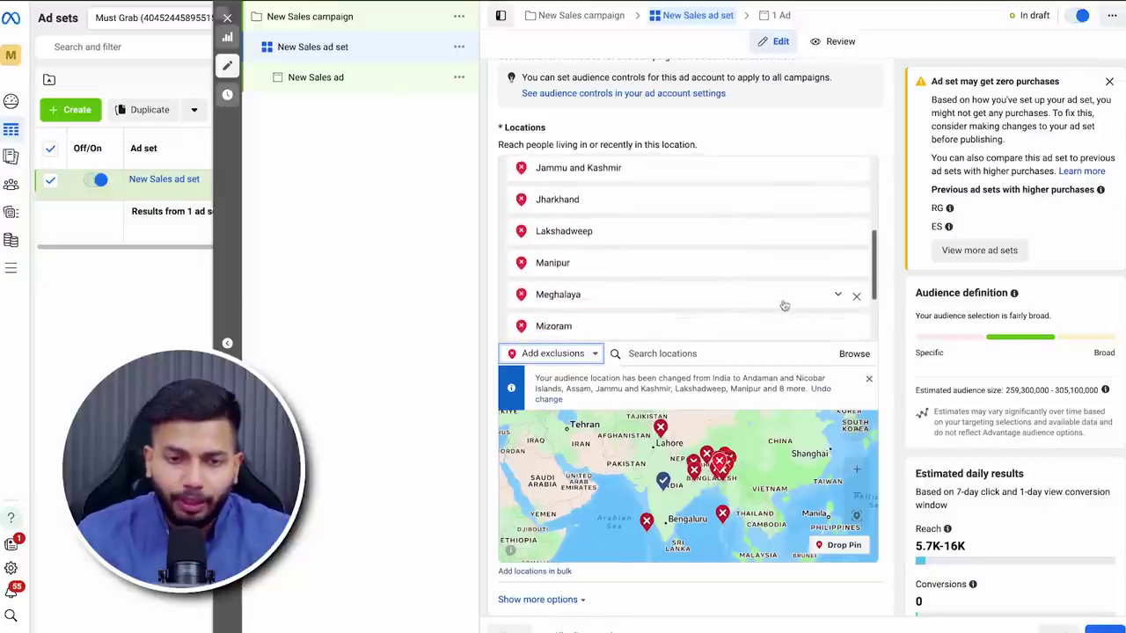
scroll(827, 312, down, 3)
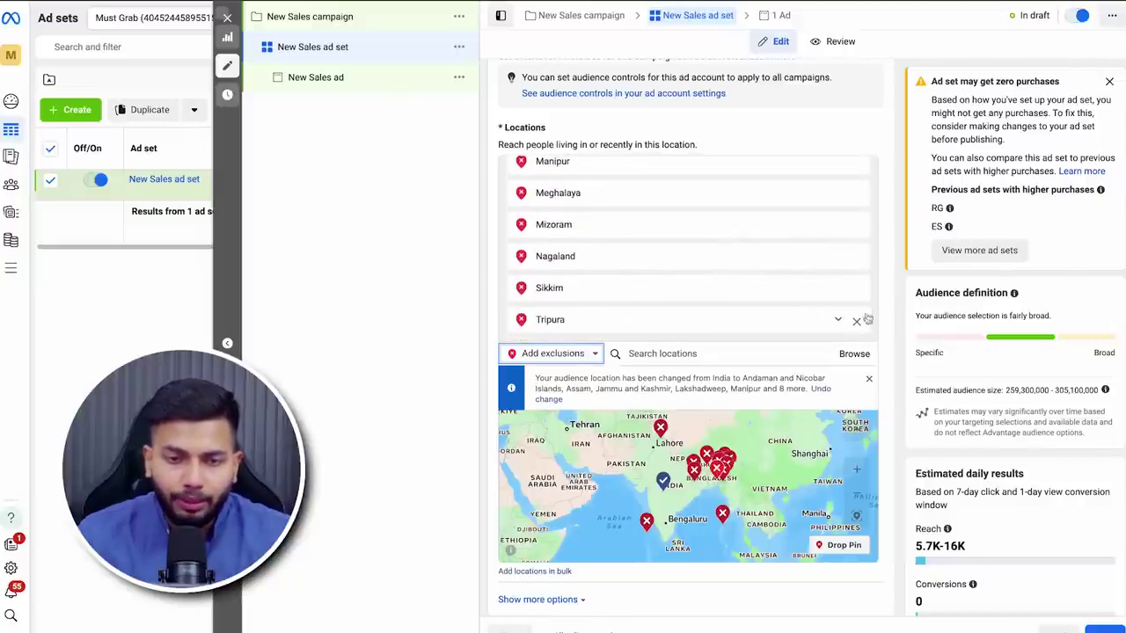
Open the optional audience suggestion fields of the Advantage+ audience.
scroll(866, 319, down, 5)
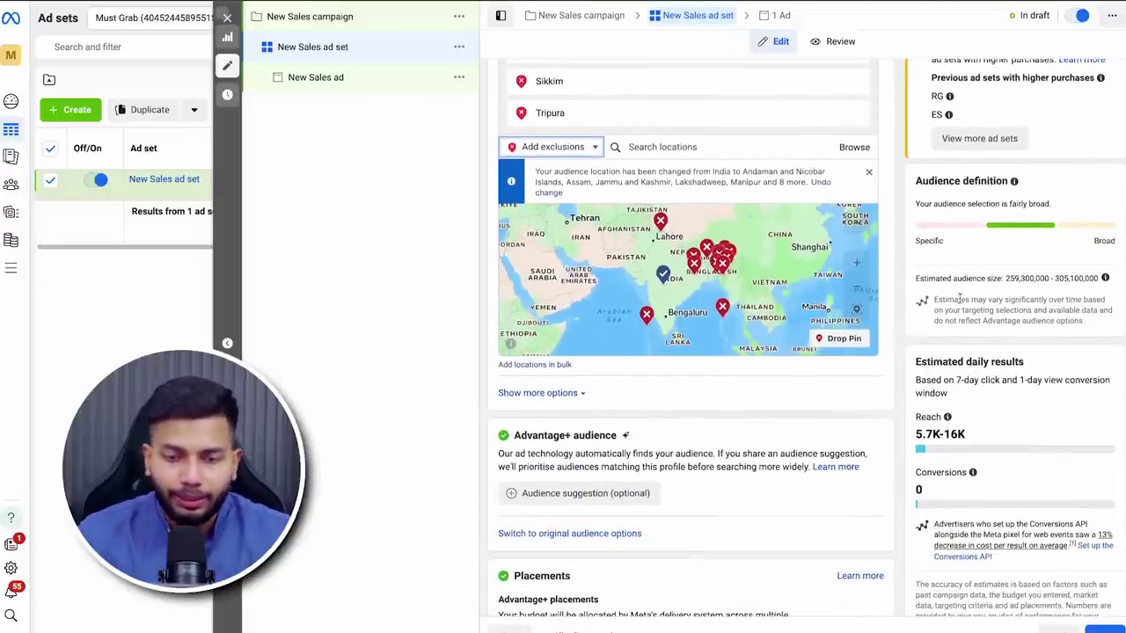
scroll(959, 299, down, 2)
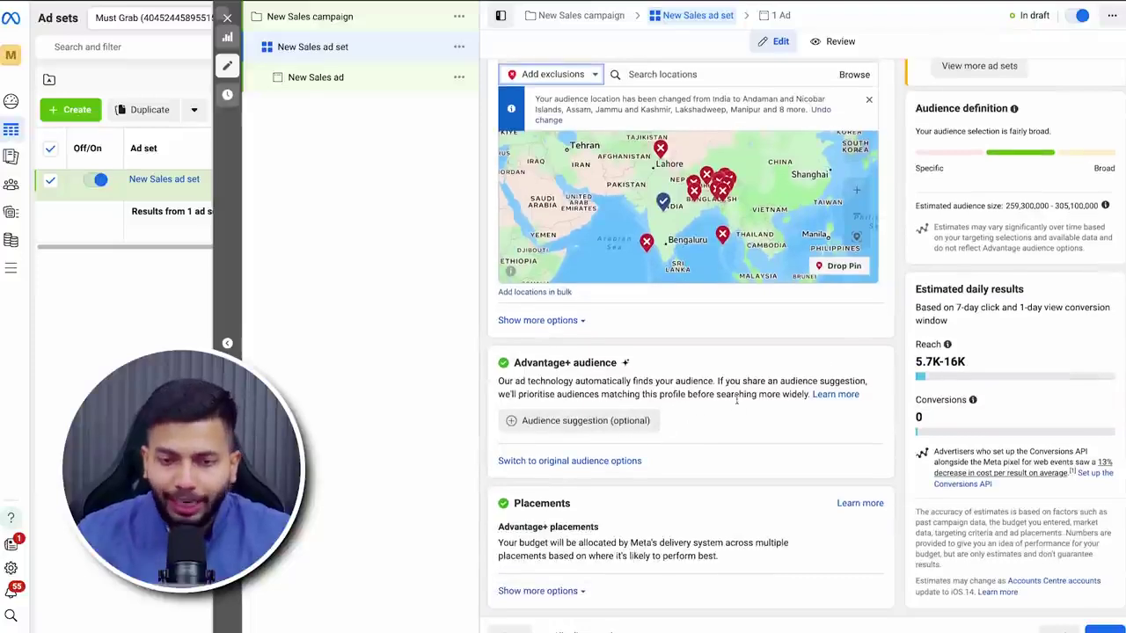
click(621, 421)
scroll(721, 371, down, 1)
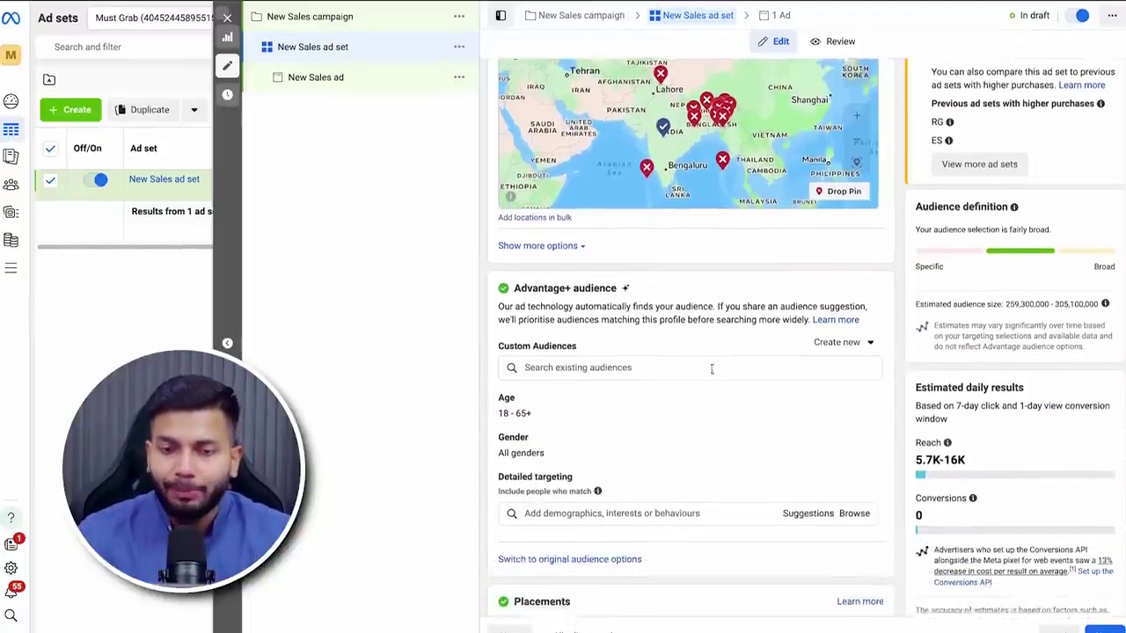
scroll(712, 370, down, 1)
Try adding the Toys (toys) interest to the detailed targeting and remove it again.
click(673, 490)
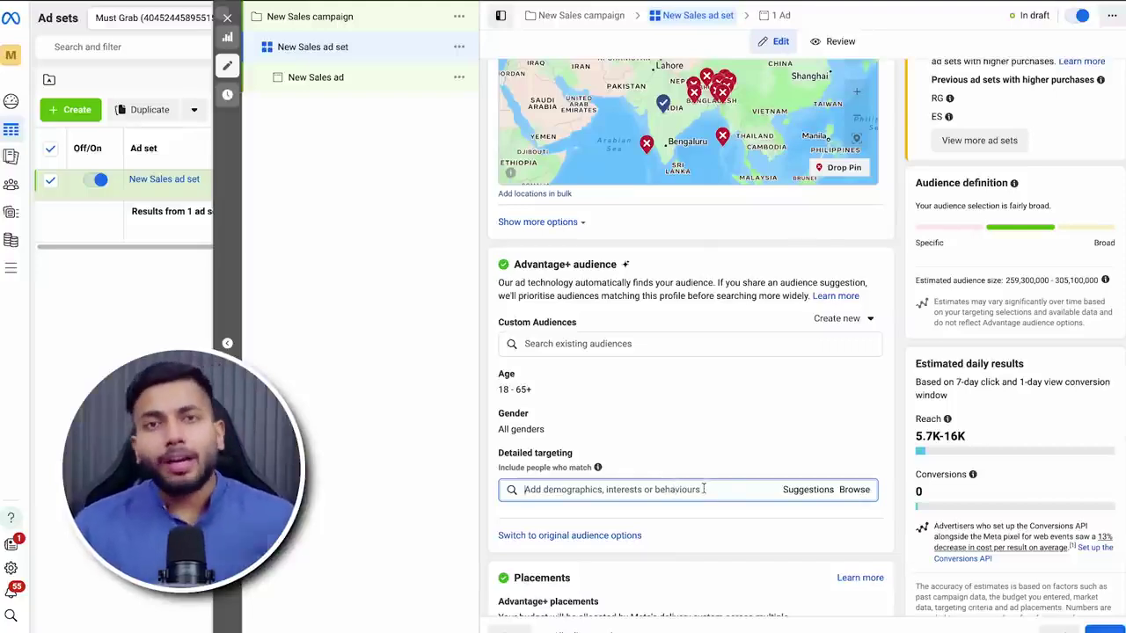
text(toys)
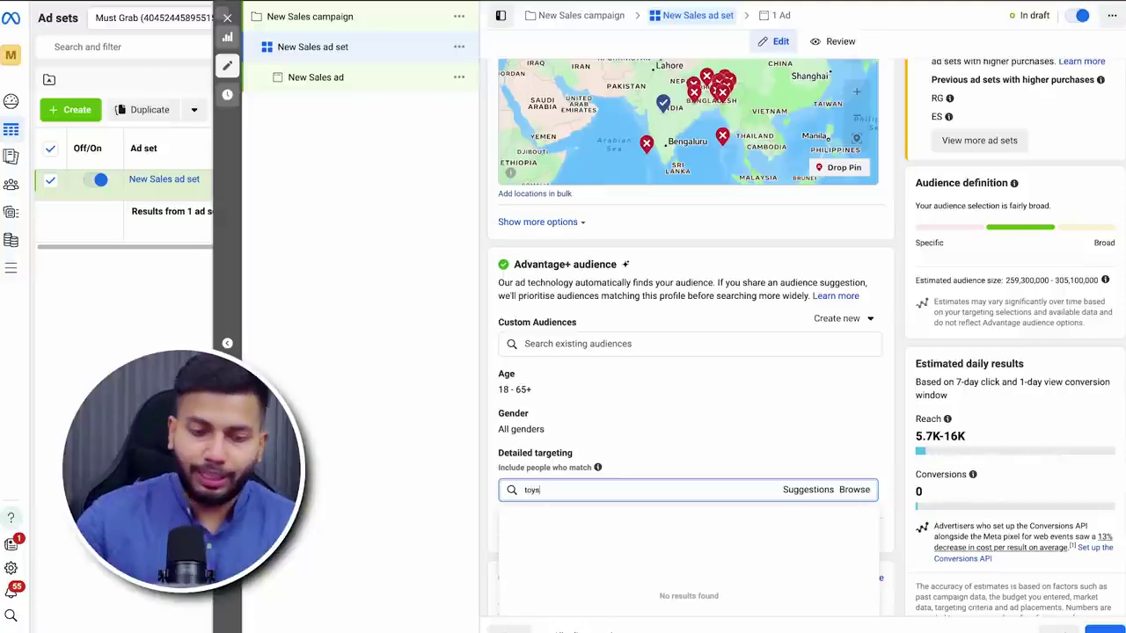
click(703, 516)
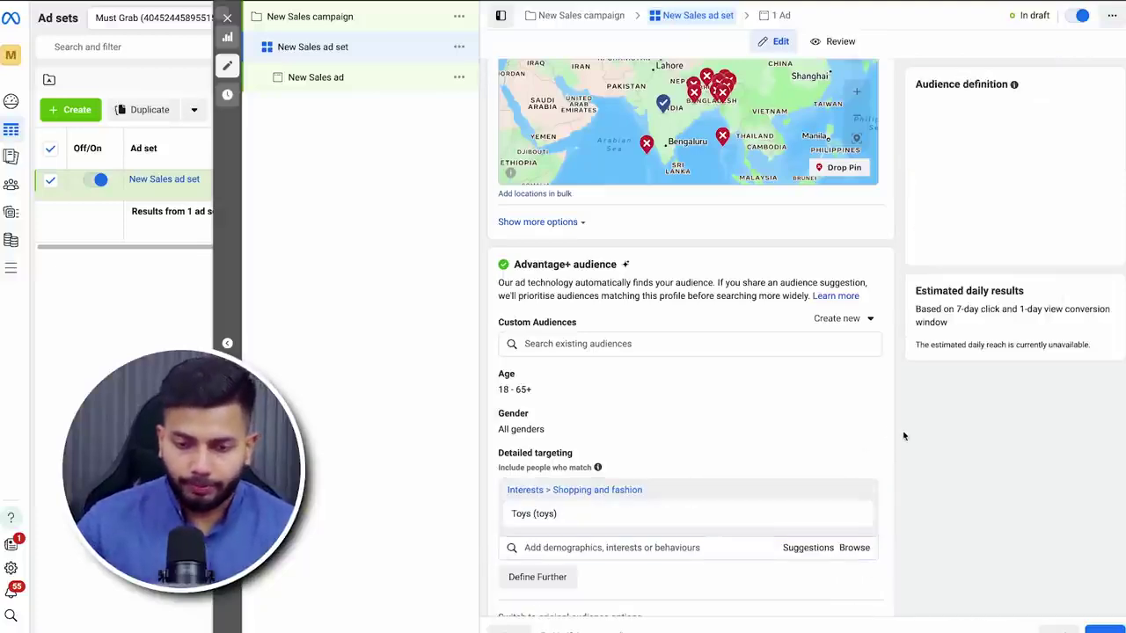
mouse_move(583, 527)
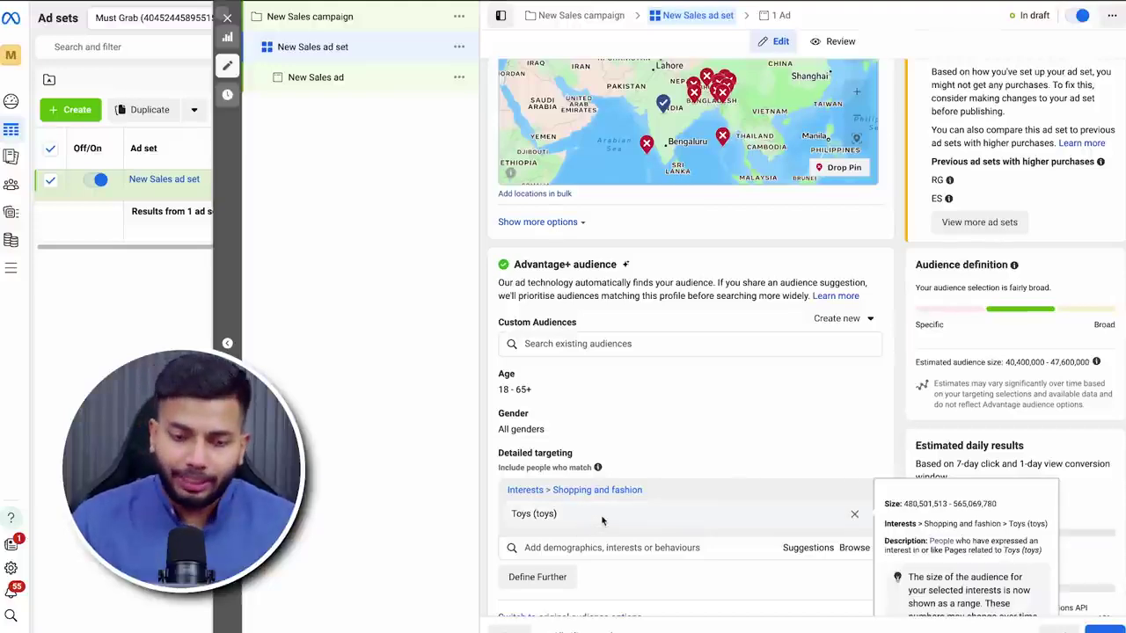
click(854, 514)
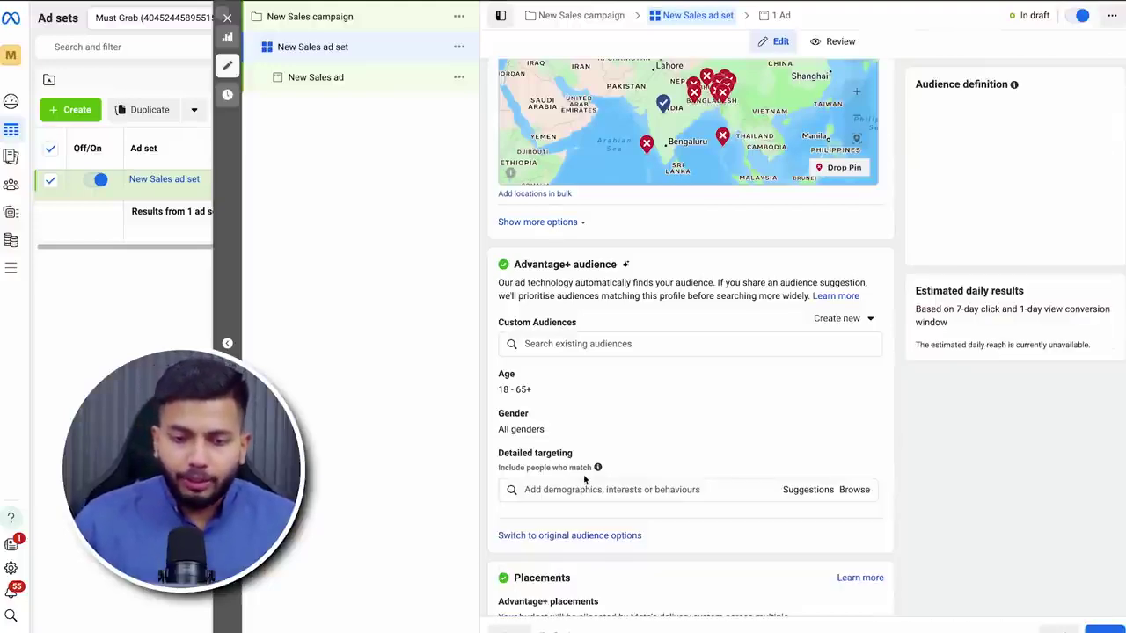
mouse_move(597, 466)
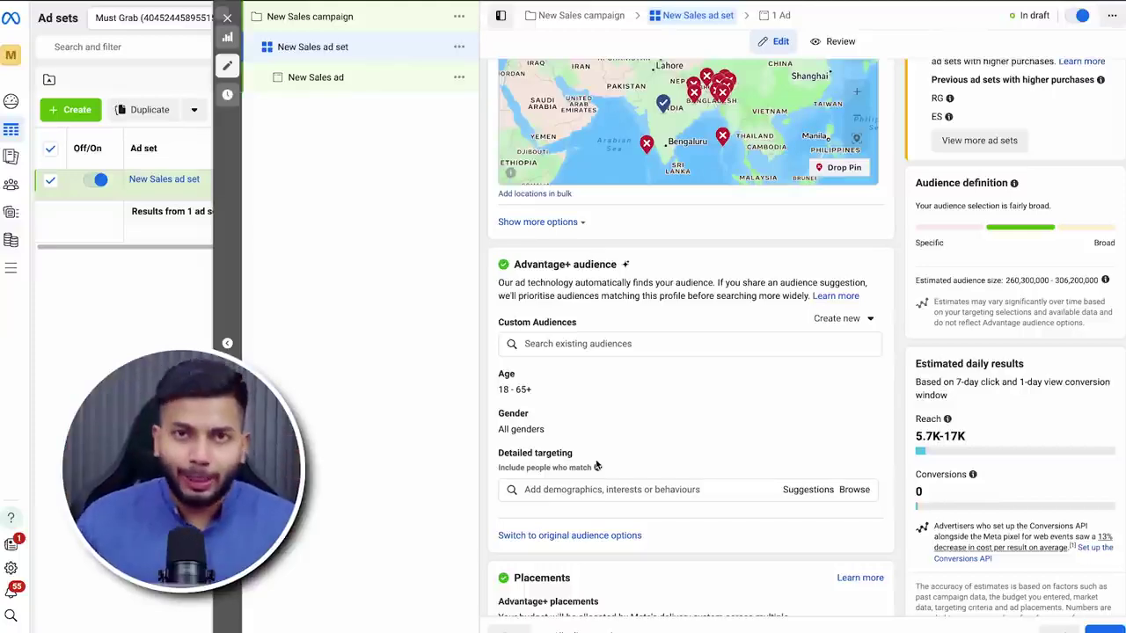
Open the gender and age options for editing and add the Home Appliances (consumer electronics) interest to the detailed targeting.
scroll(709, 424, down, 1)
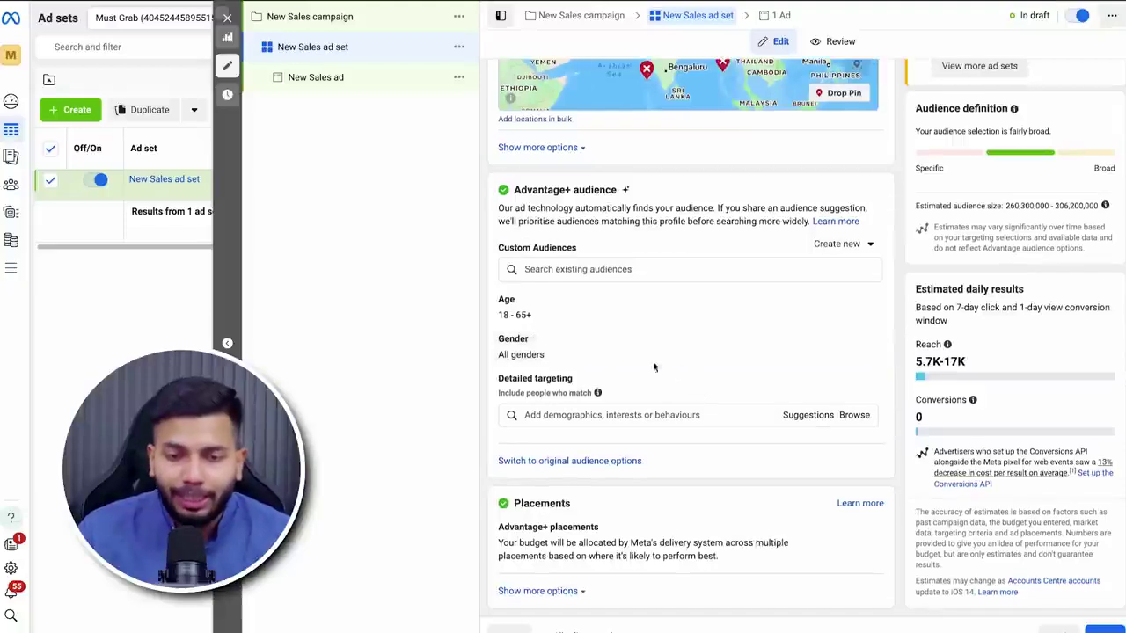
click(862, 340)
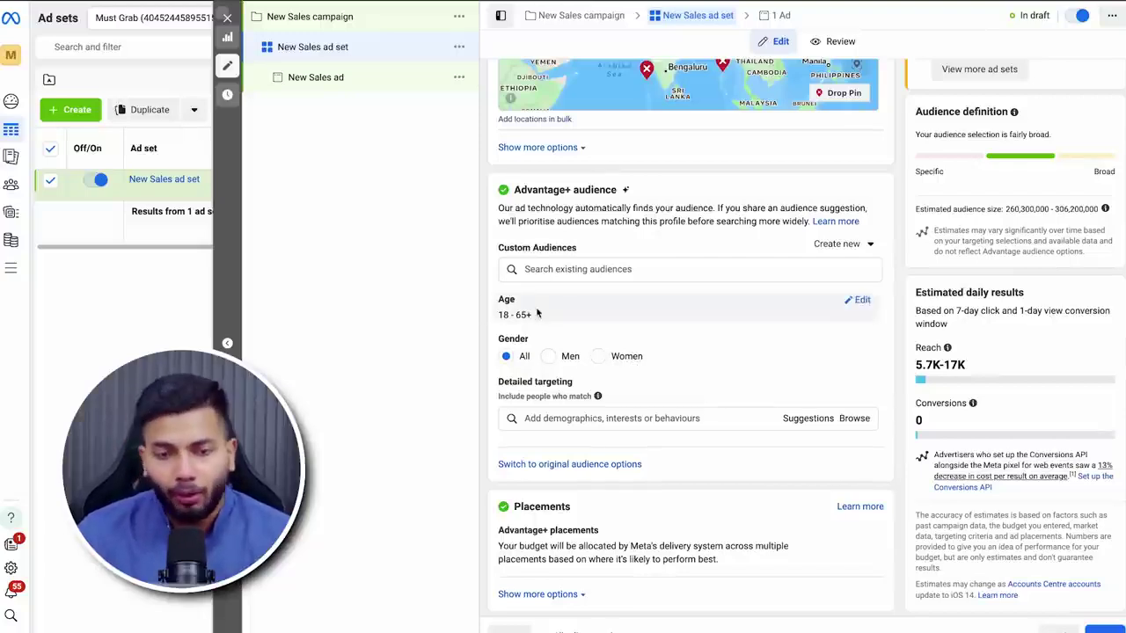
click(866, 302)
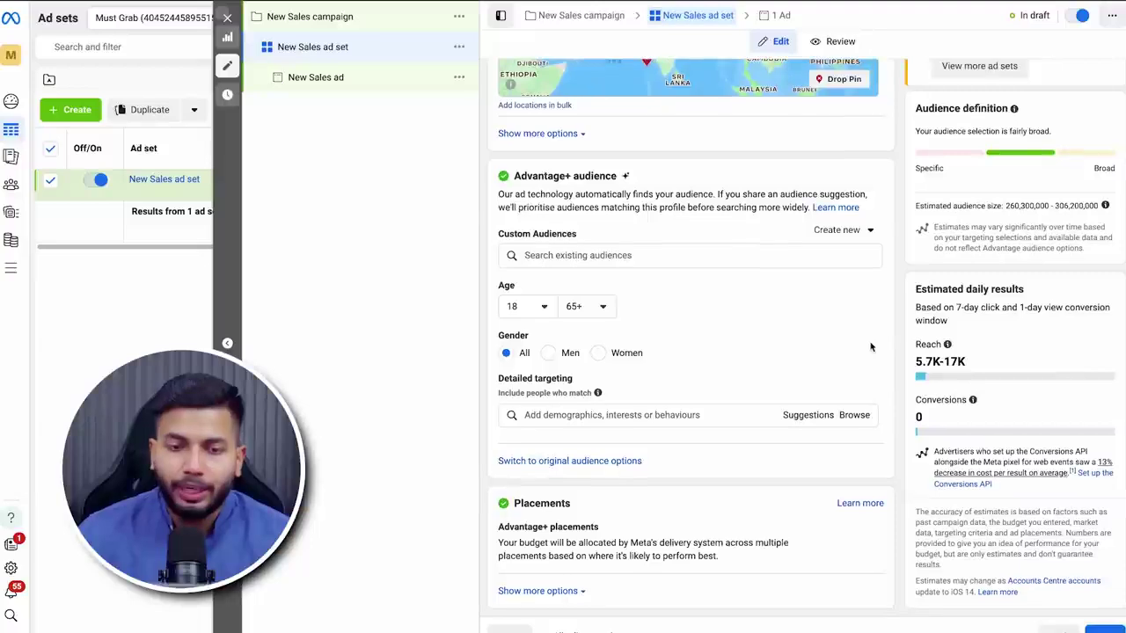
click(600, 415)
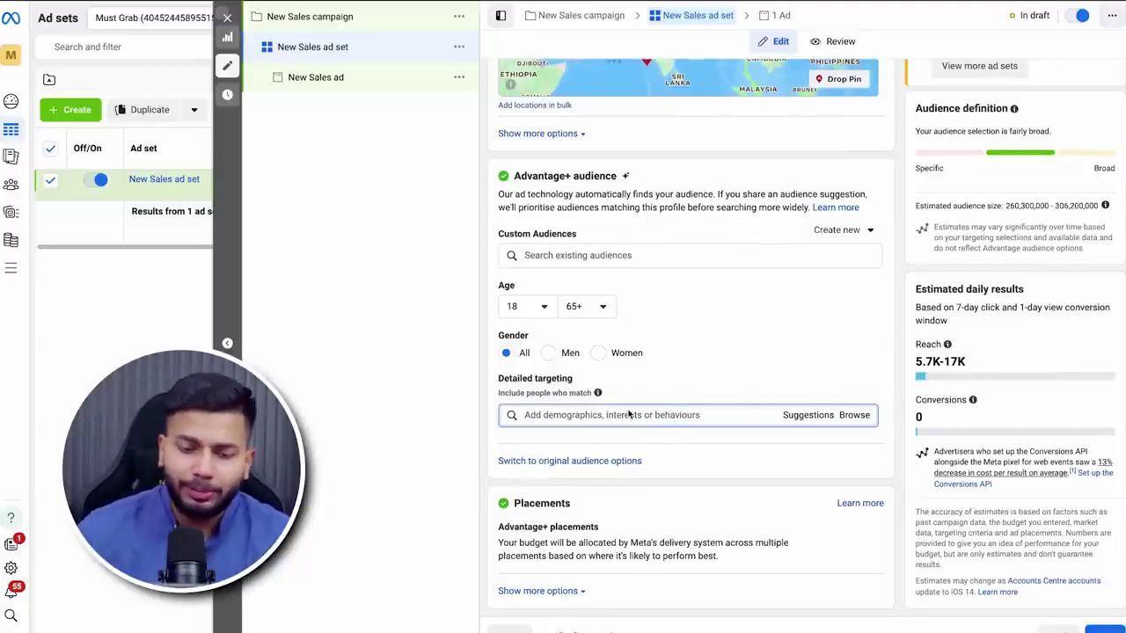
text(home app)
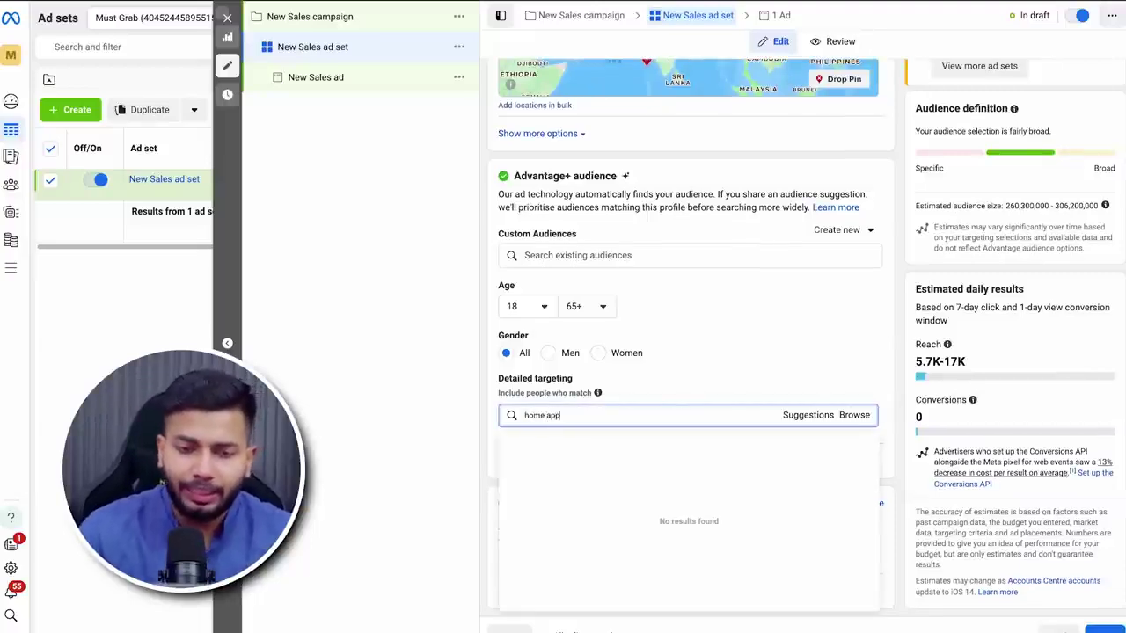
click(662, 443)
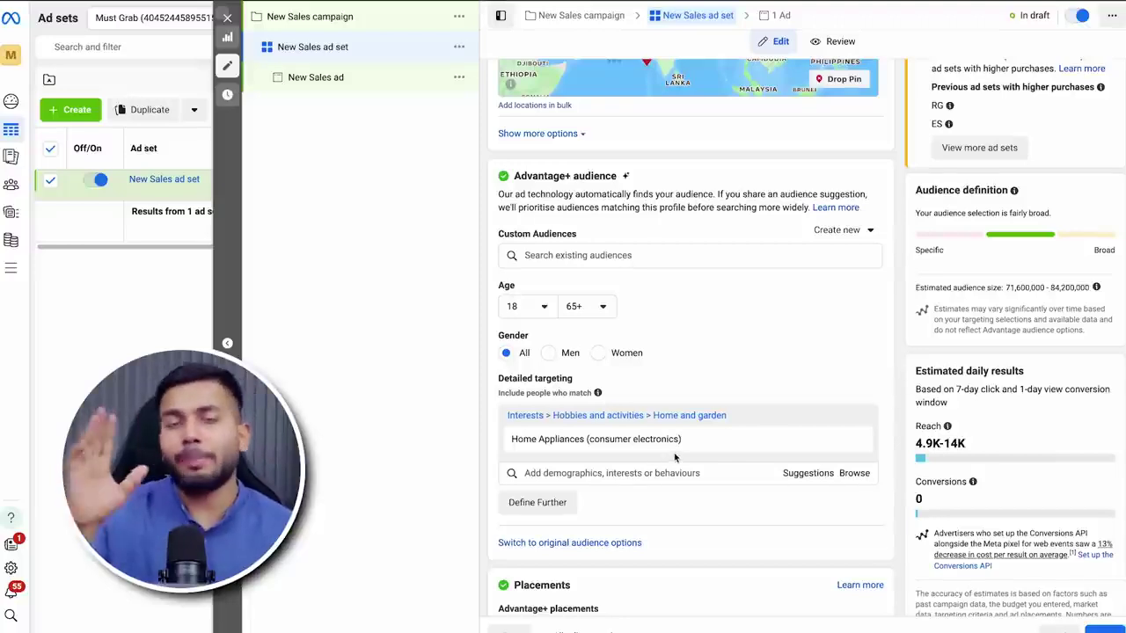
Review the ad set's Advantage+ audience and placements and continue to the ad level.
scroll(640, 464, down, 1)
mouse_move(643, 411)
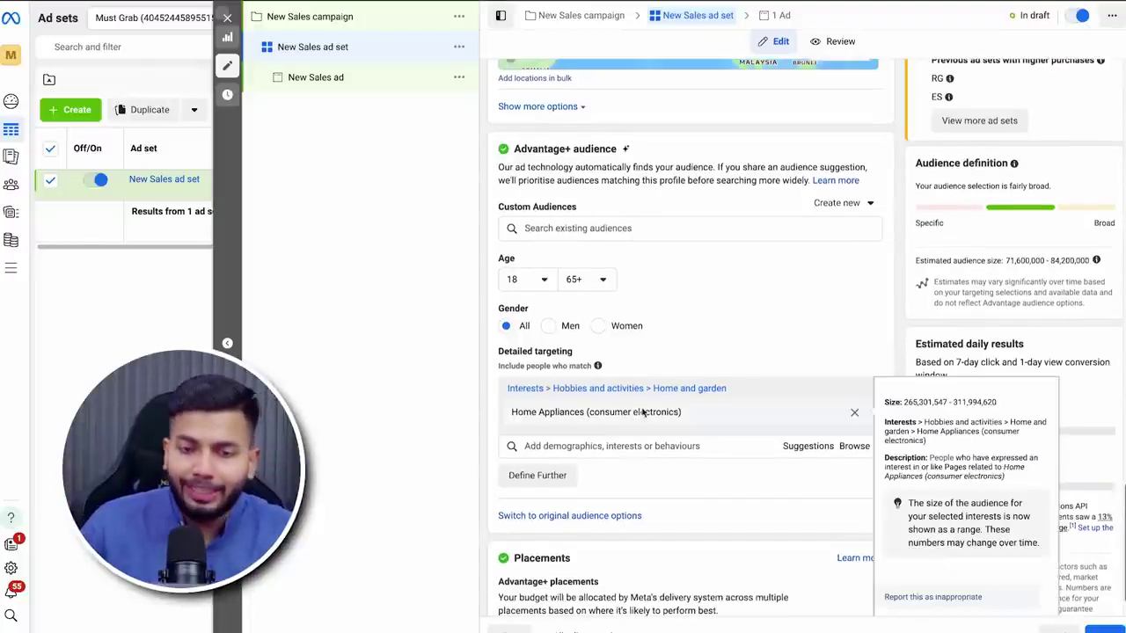
scroll(677, 409, down, 2)
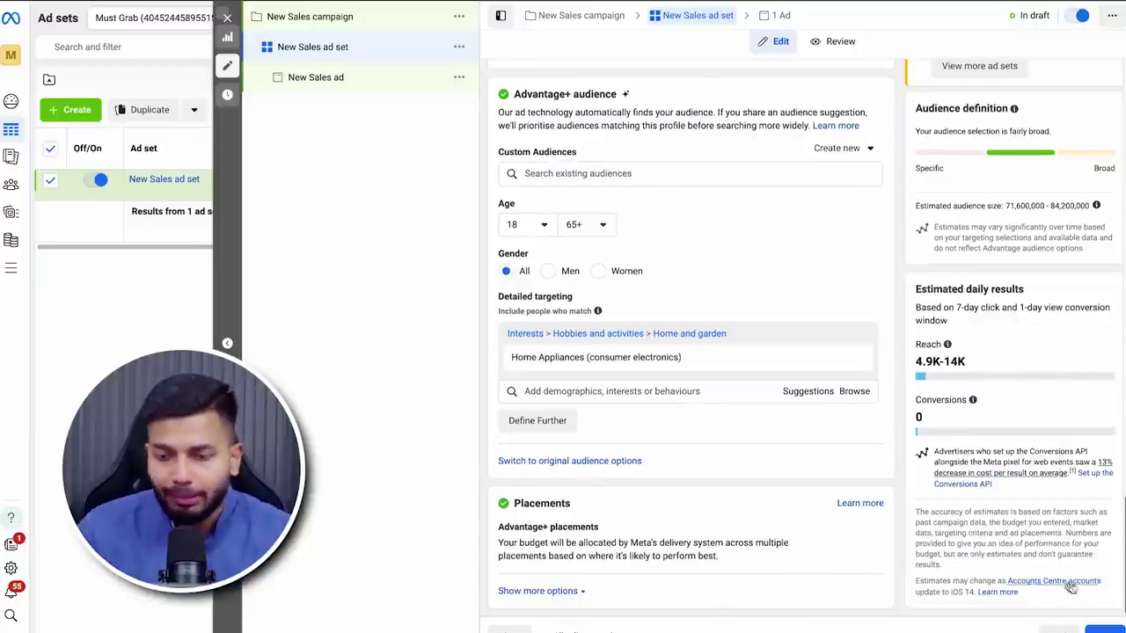
click(1104, 628)
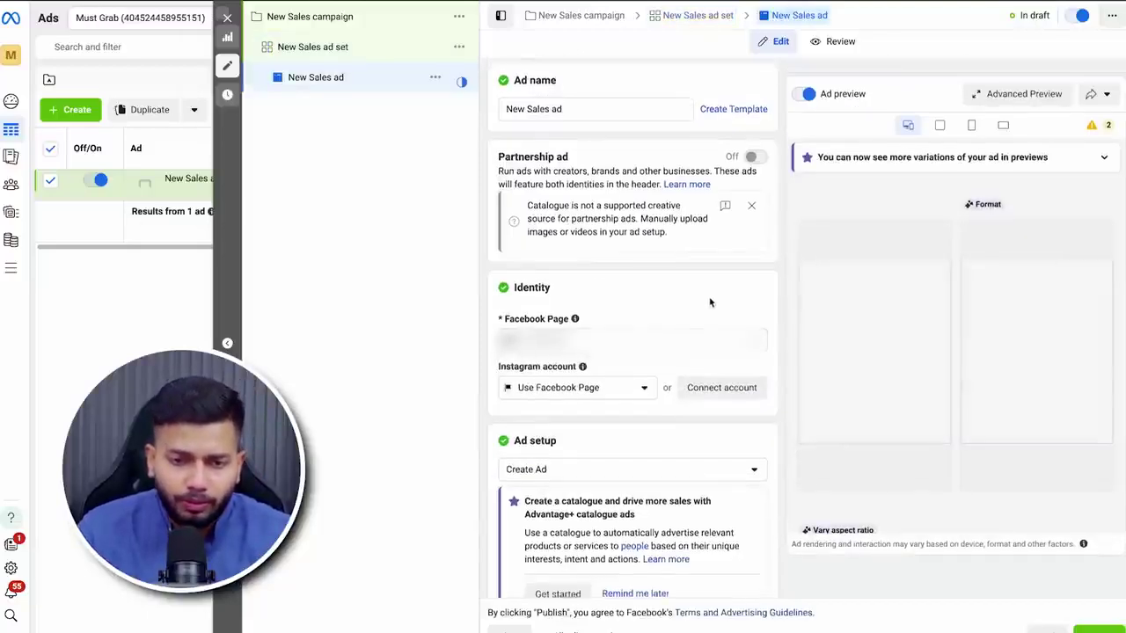
Set the ad's creative source to Manual upload and its format to Single image or video.
scroll(709, 299, down, 5)
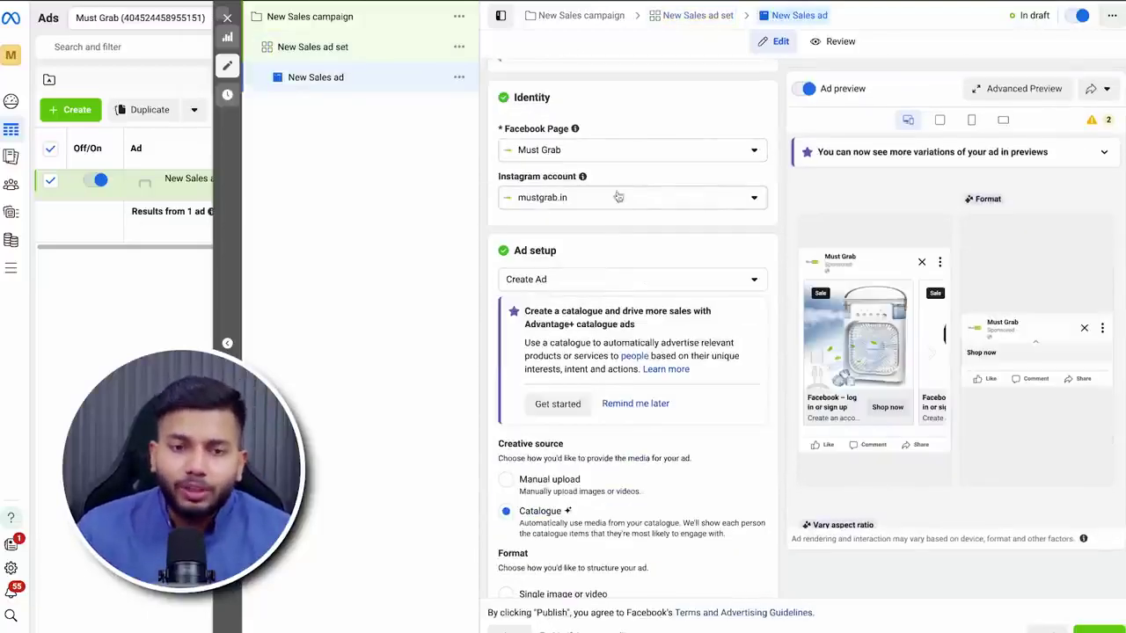
scroll(528, 264, down, 5)
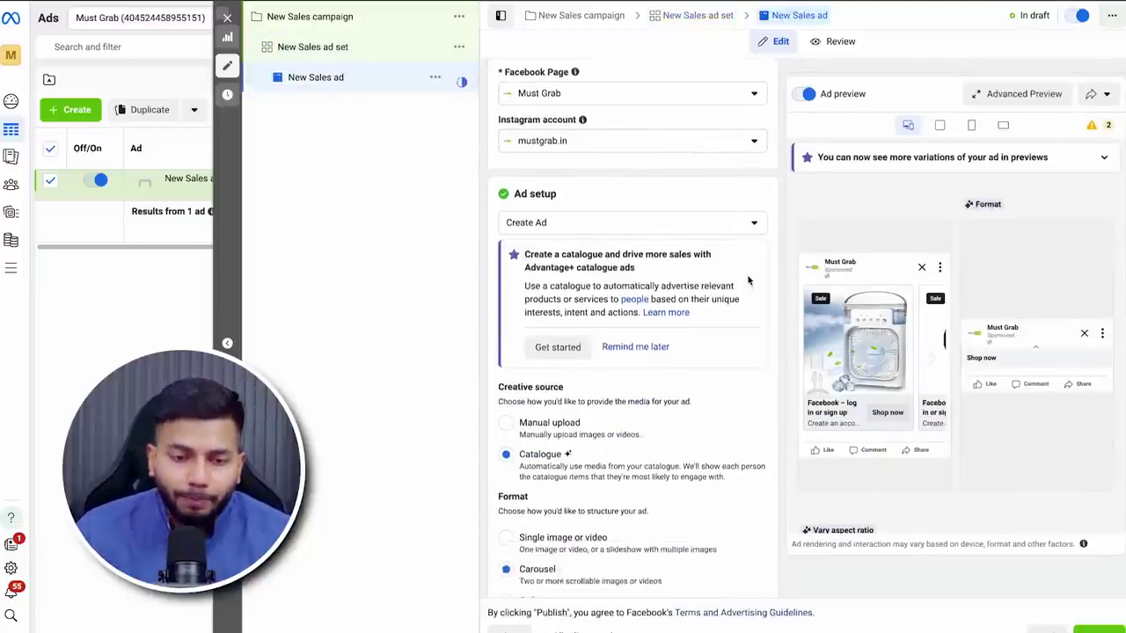
click(508, 296)
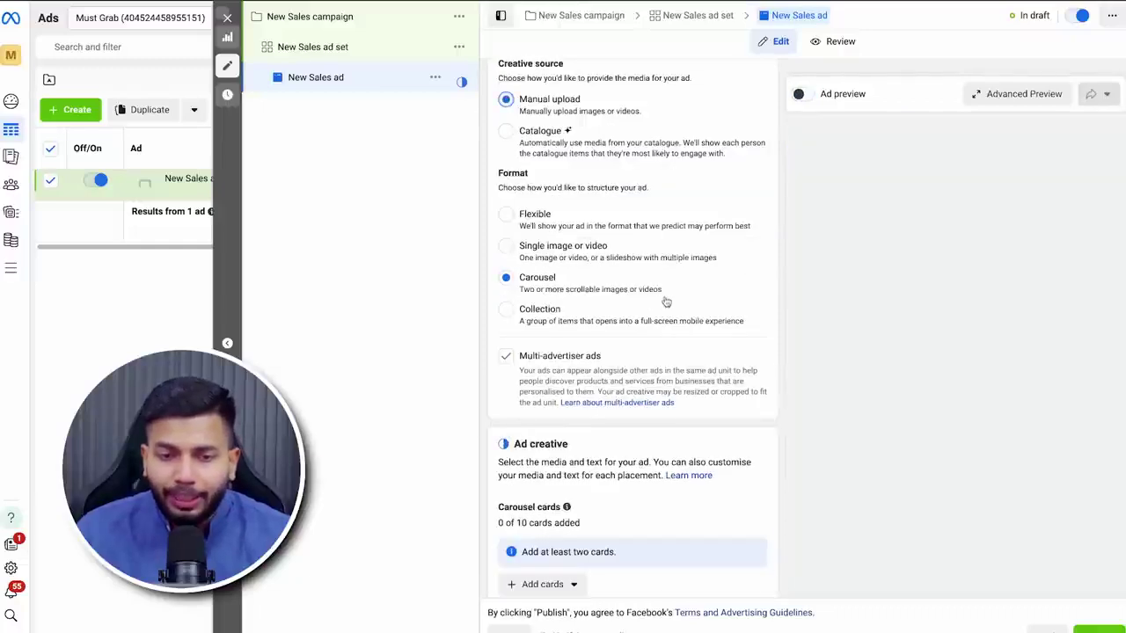
click(534, 309)
scroll(651, 308, down, 3)
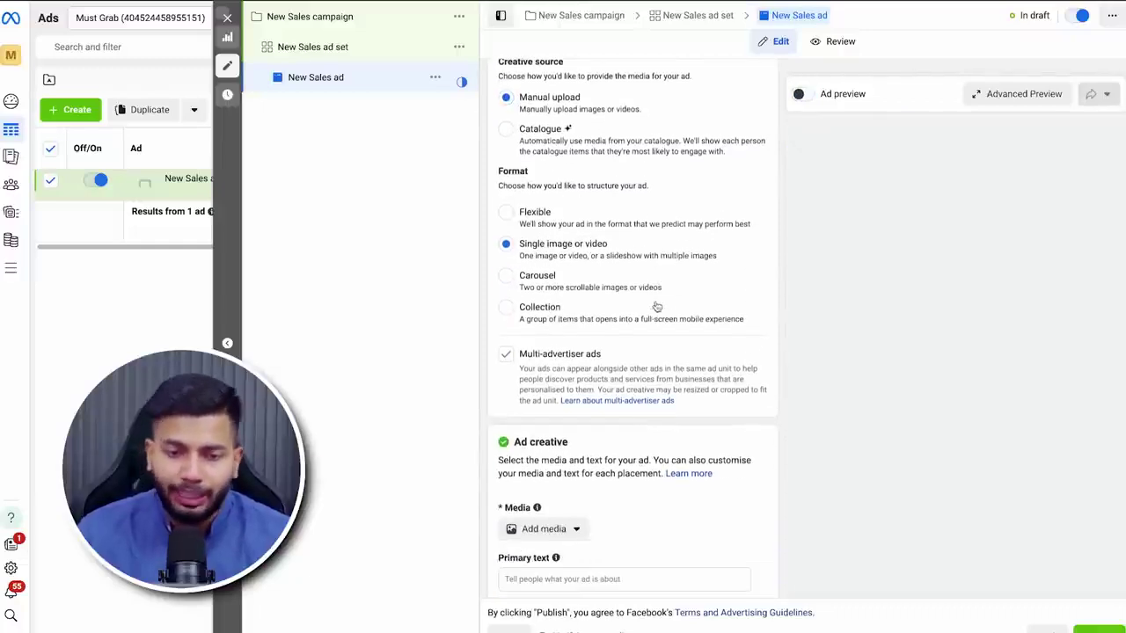
Add the mosquito killer video from the account videos as the ad's media, keeping the original crops and the default enhancements.
click(543, 314)
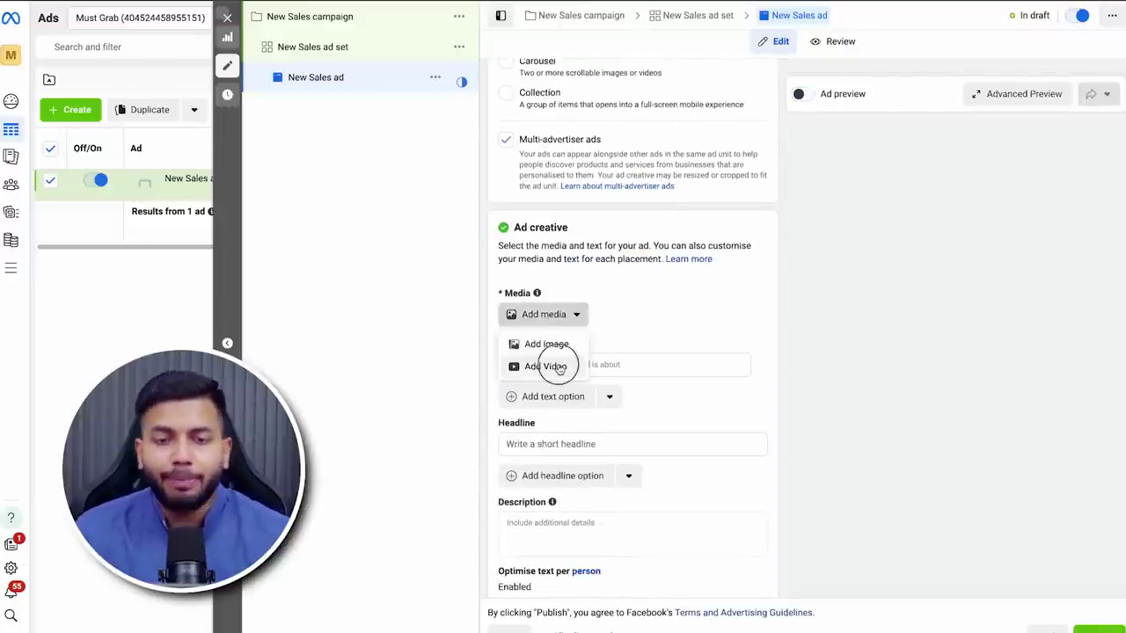
click(563, 364)
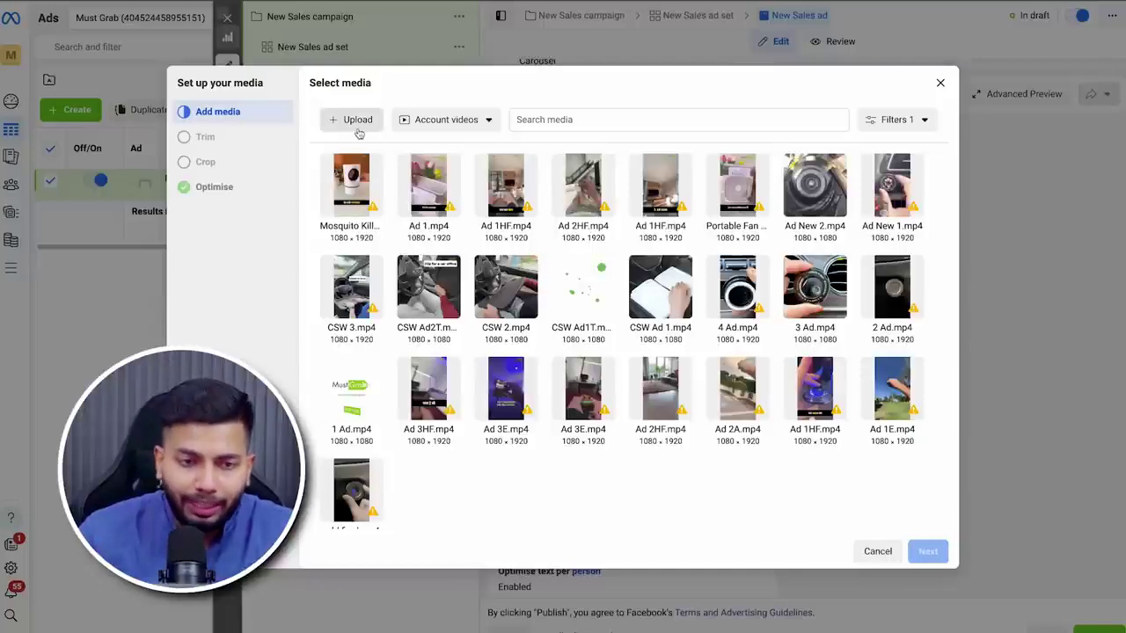
click(350, 201)
click(929, 552)
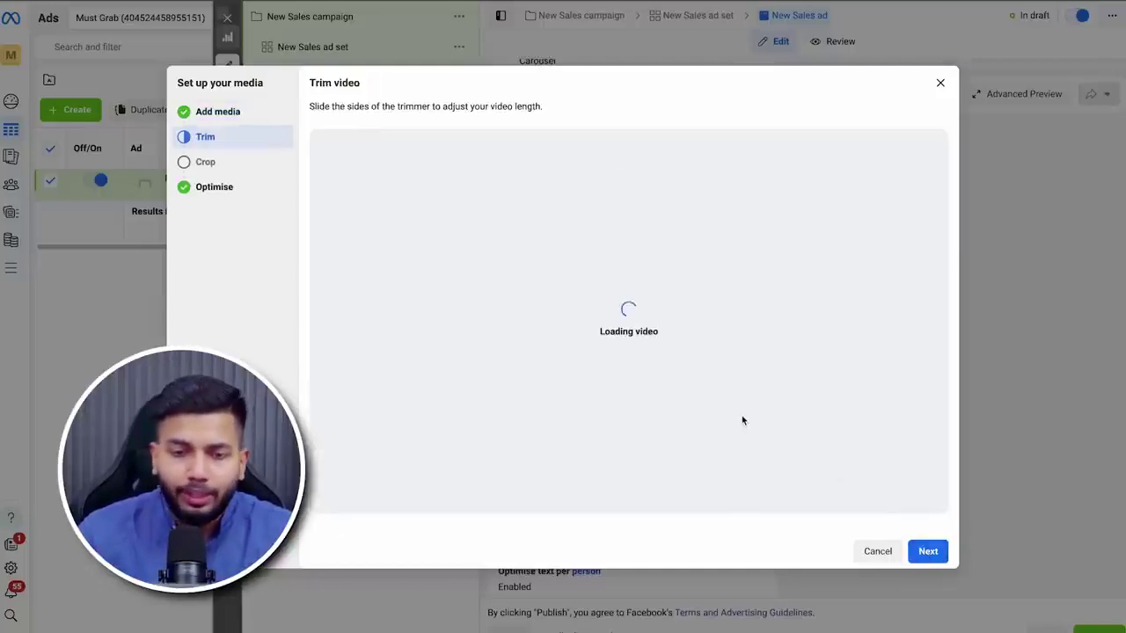
click(930, 553)
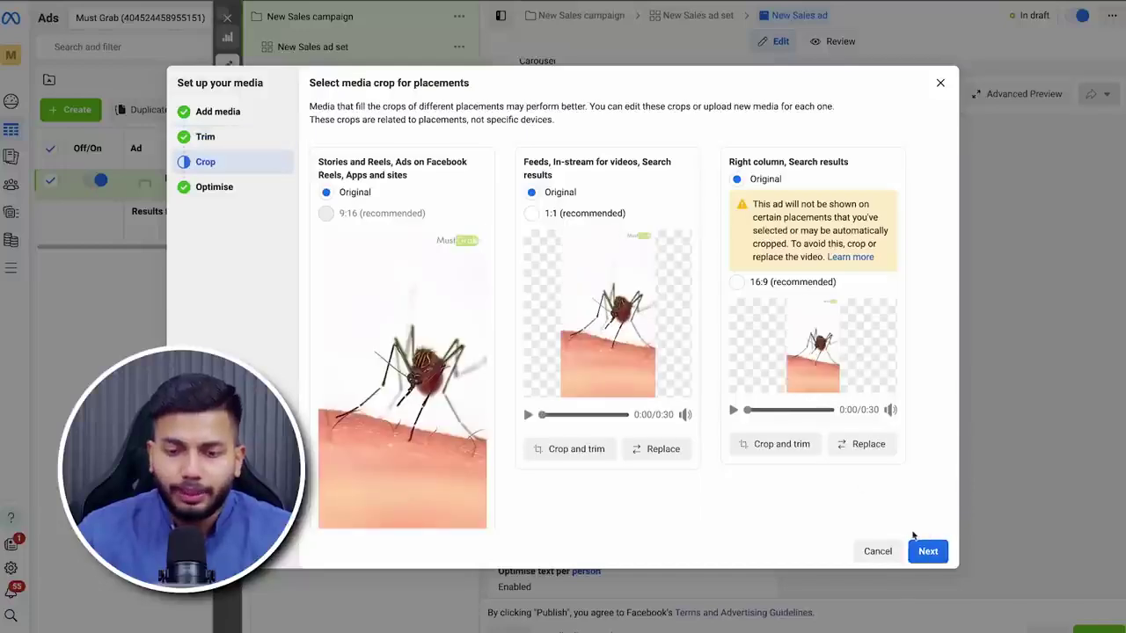
click(924, 547)
scroll(932, 475, down, 1)
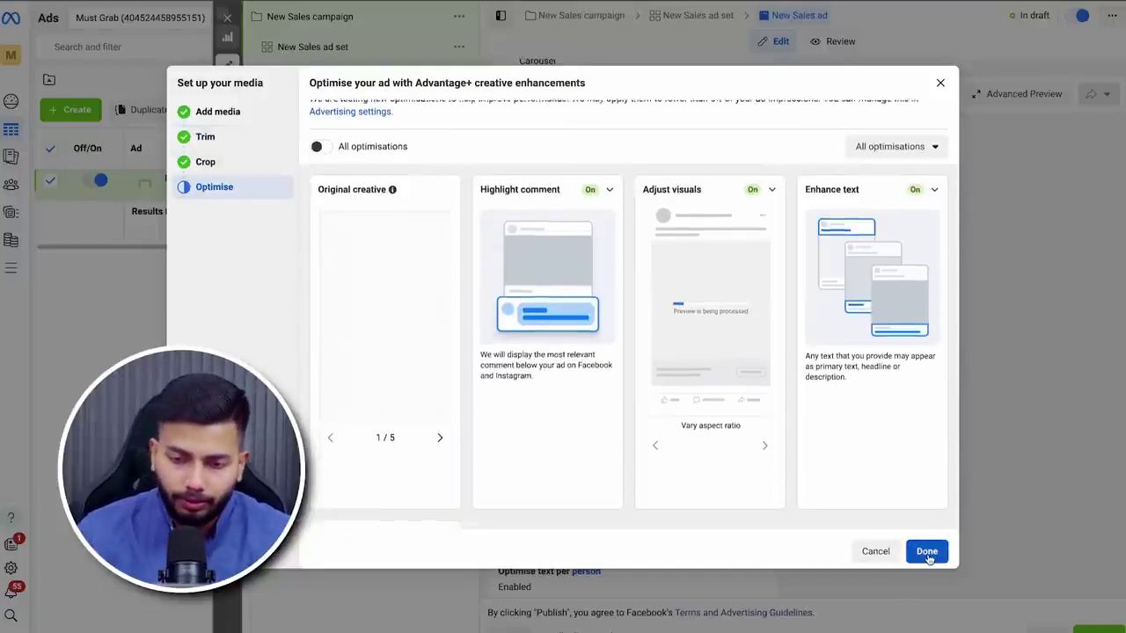
click(927, 551)
Switch to the Launch document in Google Docs and examine the ad copy's opening line, benefit list and 50% off offer.
scroll(730, 362, down, 4)
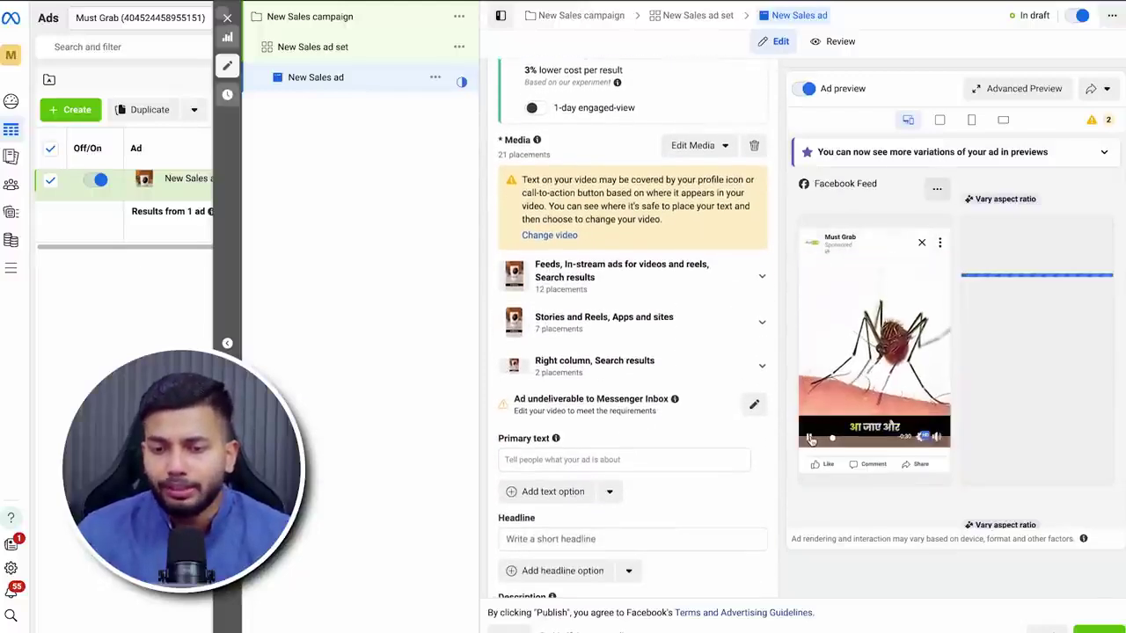
scroll(597, 303, down, 1)
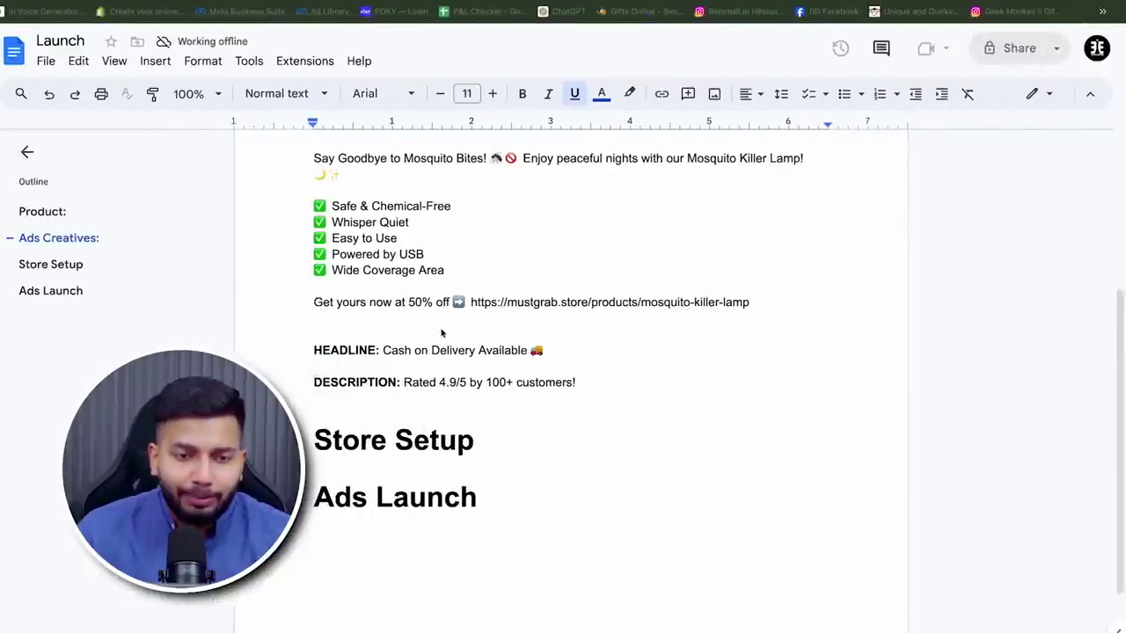
scroll(400, 273, up, 1)
scroll(399, 272, up, 1)
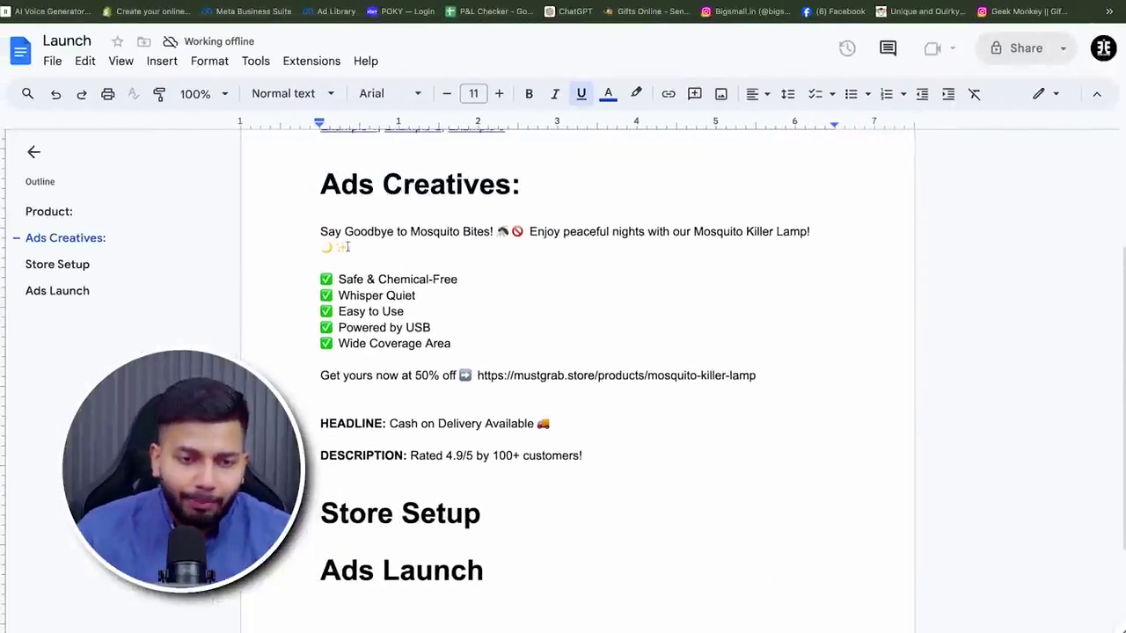
drag(322, 232, 819, 228)
click(492, 232)
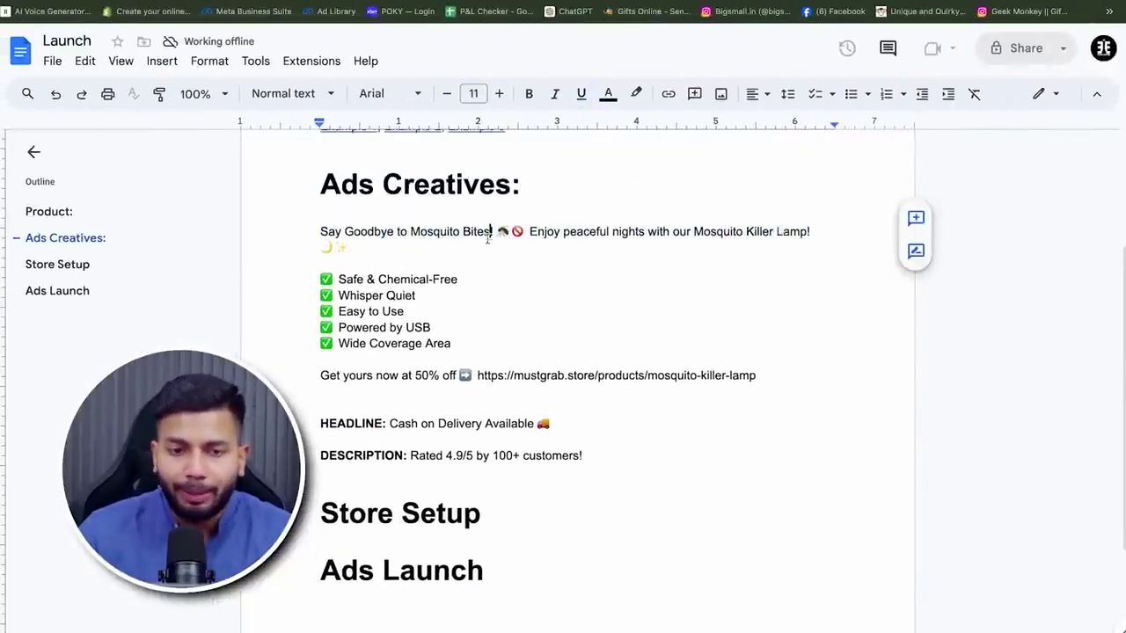
drag(301, 233, 372, 241)
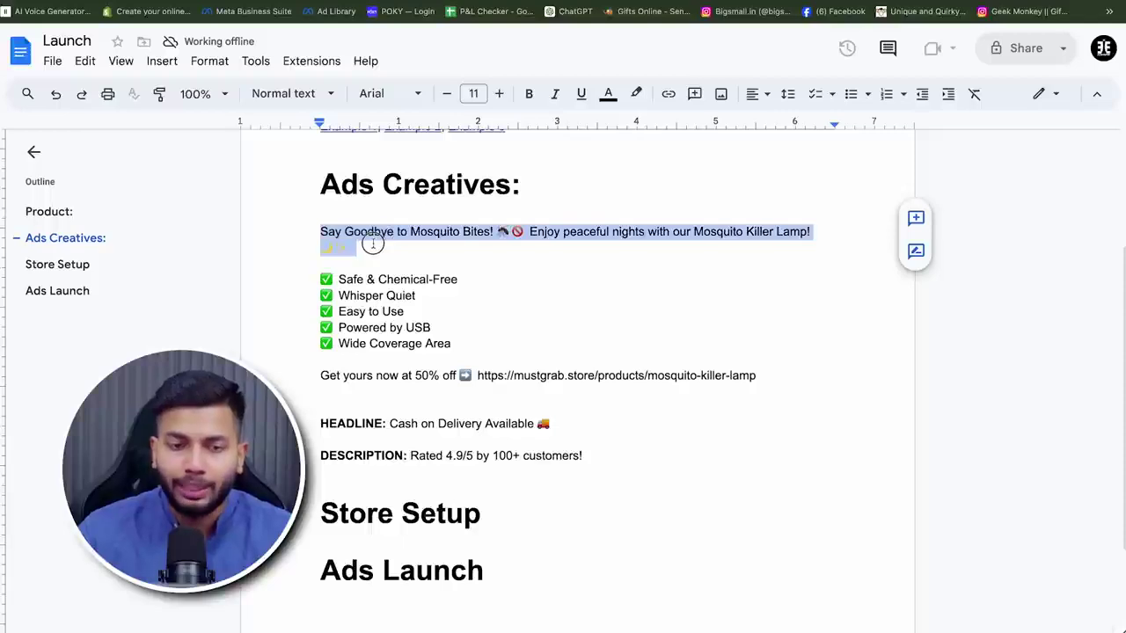
mouse_move(320, 274)
mouse_down()
mouse_move(465, 344)
mouse_move(314, 292)
mouse_up()
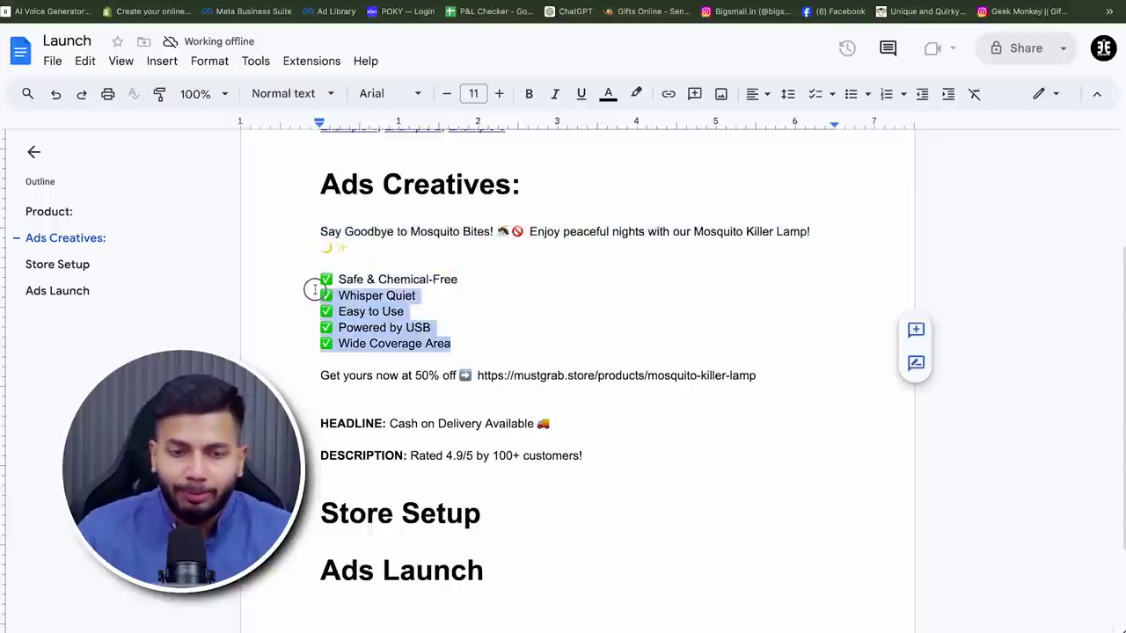
click(457, 300)
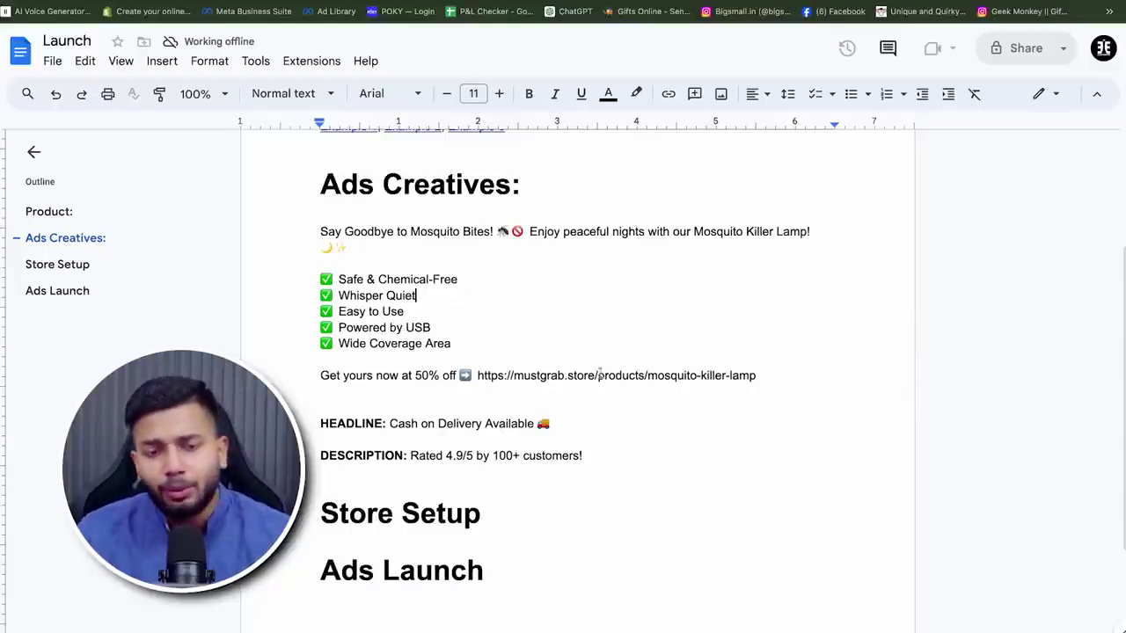
drag(318, 375, 456, 375)
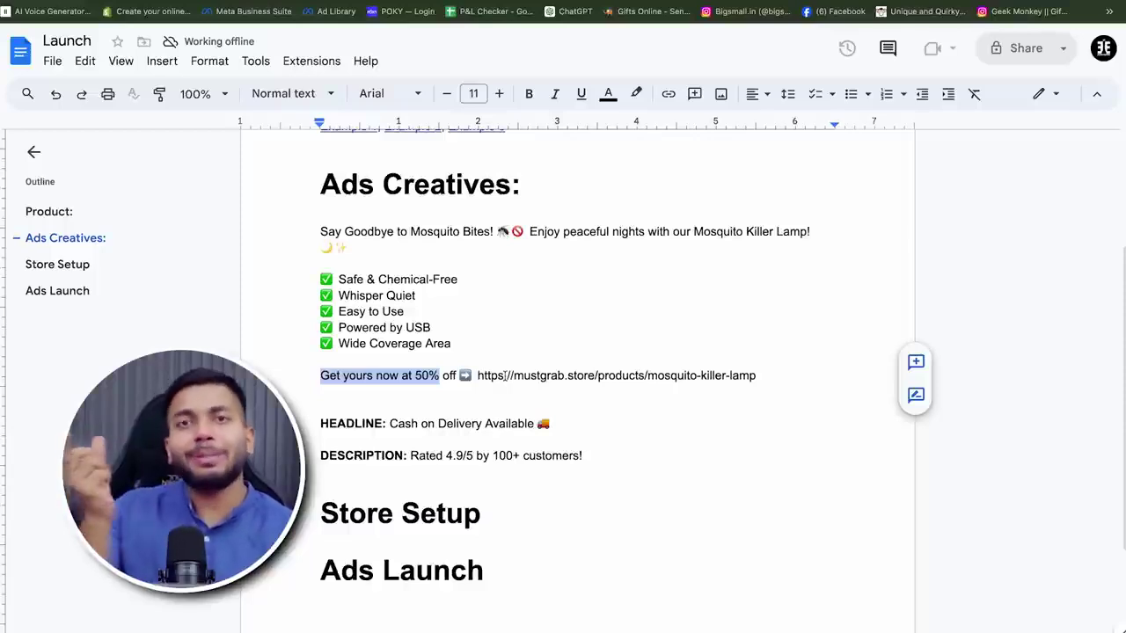
Copy the ad text from "Say Goodbye to Mosquito Bites!" through the product link into the ad's primary text in Ads Manager.
drag(782, 376, 304, 231)
key(ctrl+Right)
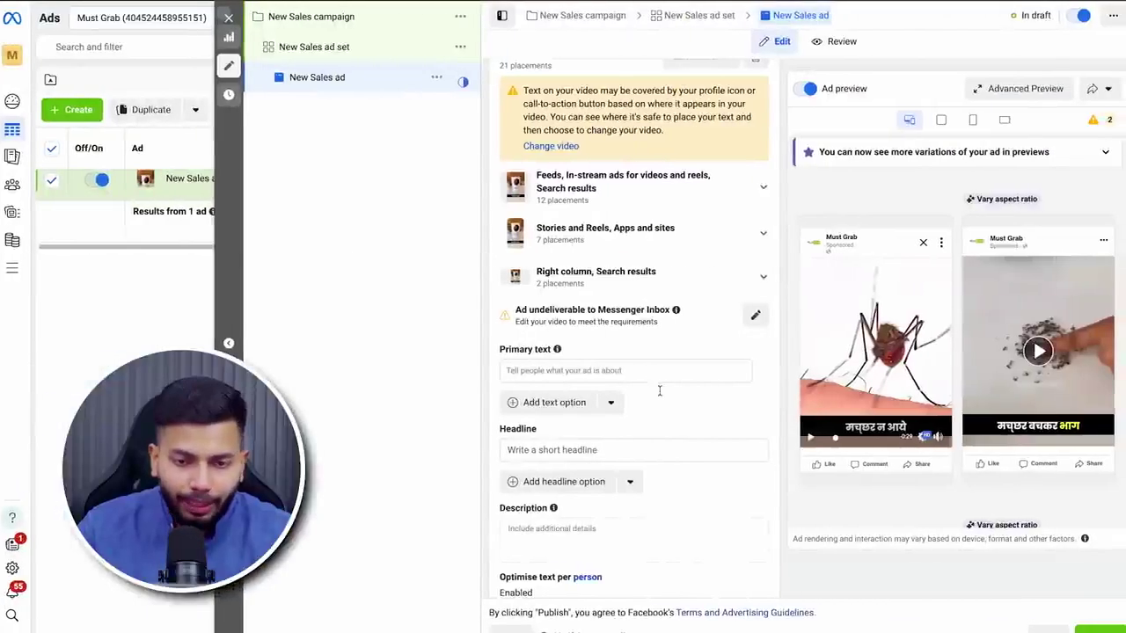
scroll(659, 390, down, 1)
click(605, 351)
key(ctrl+v)
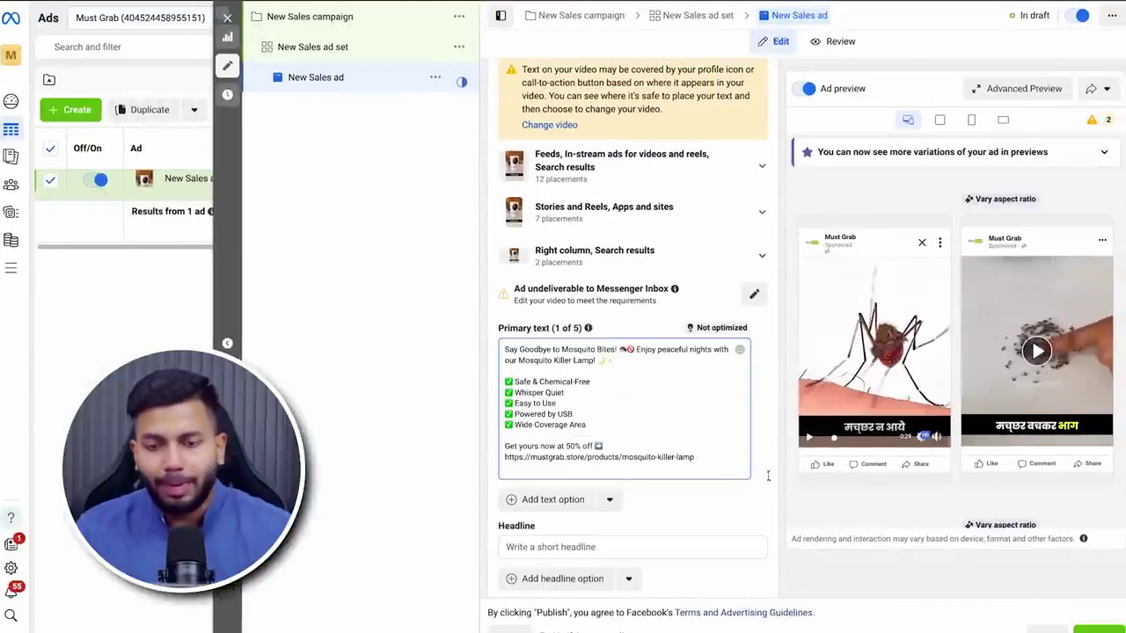
Copy "Cash on Delivery Available 🚚" from the My Facebook Ad Copies Structure document into the ad's headline.
scroll(747, 469, down, 5)
click(638, 430)
scroll(648, 411, down, 1)
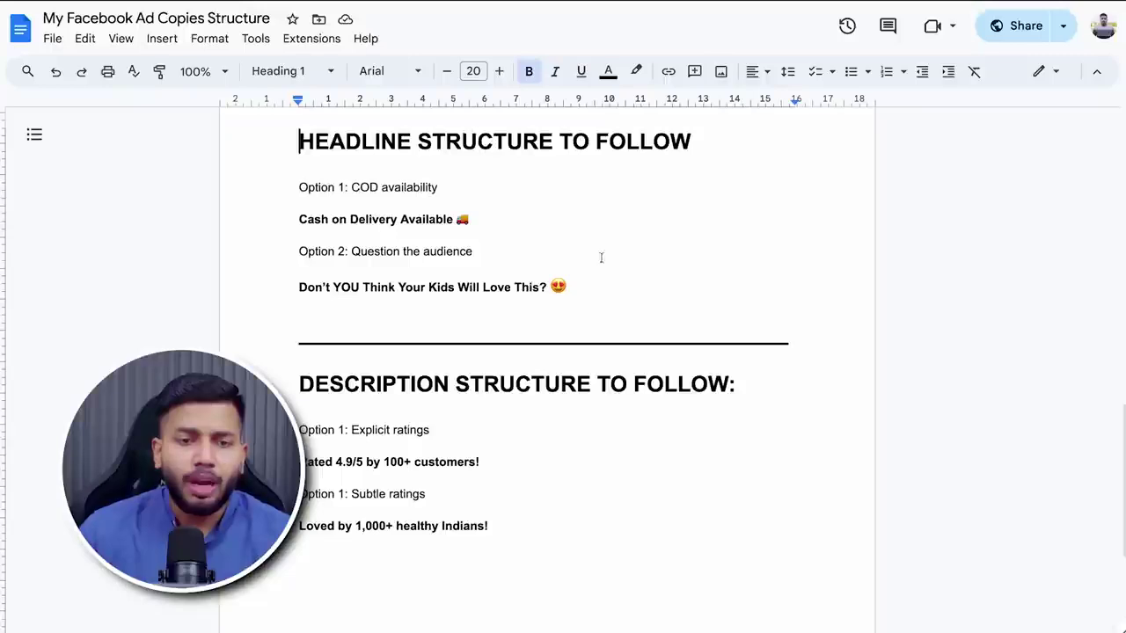
click(533, 189)
drag(480, 219, 299, 219)
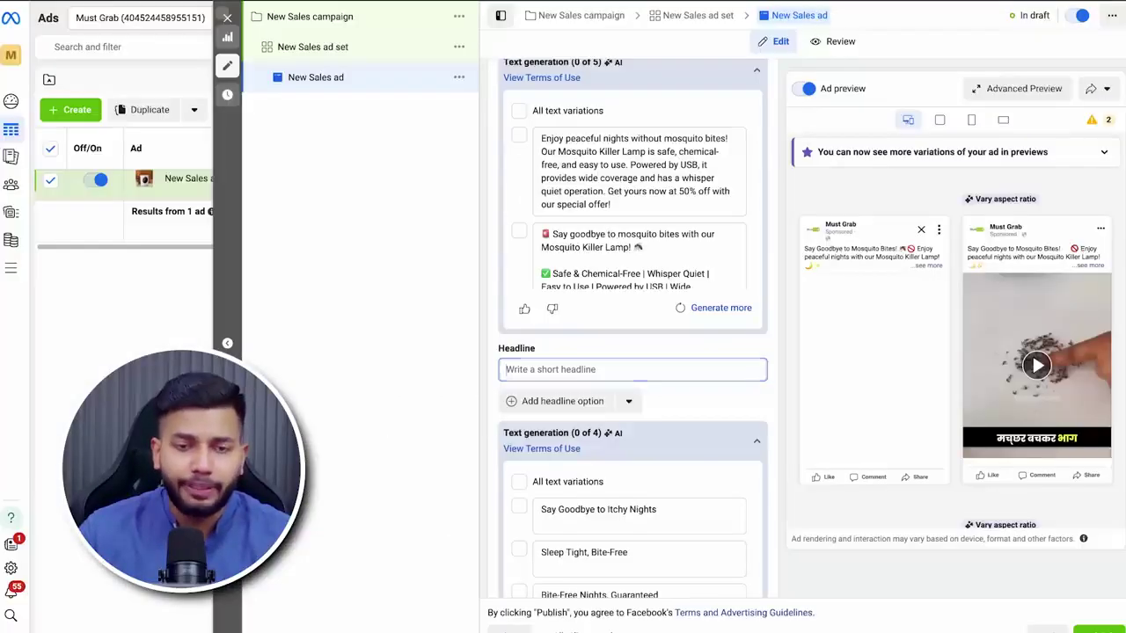
text(Cash on Delivery Available 🚚)
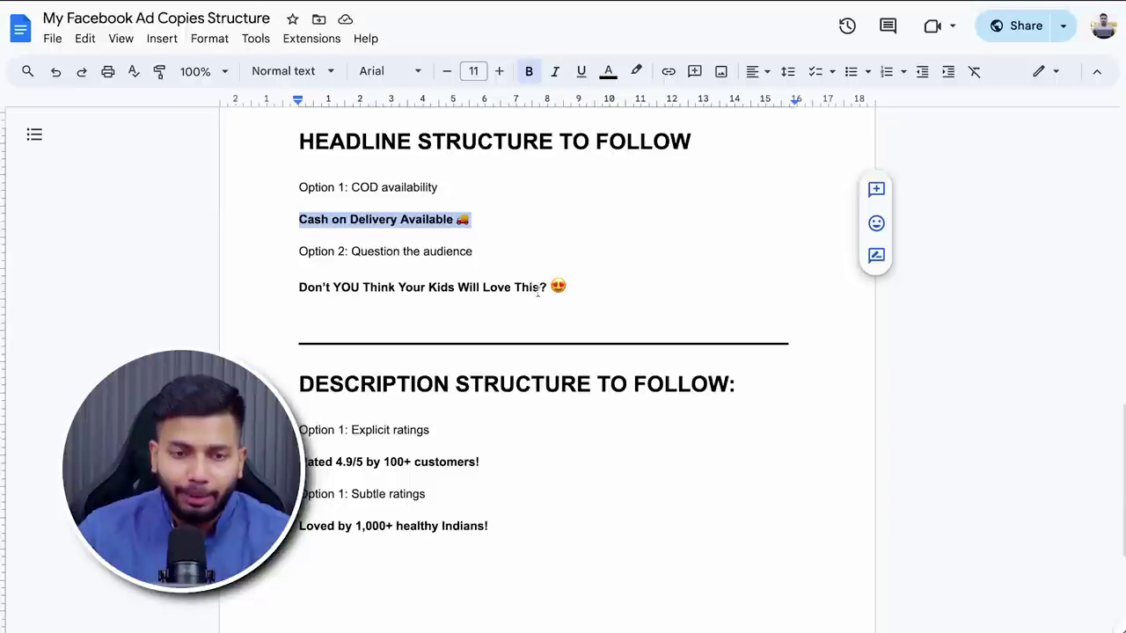
Copy "Rated 4.9/5 by 100+ customers!" from the My Facebook Ad Copies Structure document into the ad's description.
scroll(324, 227, down, 2)
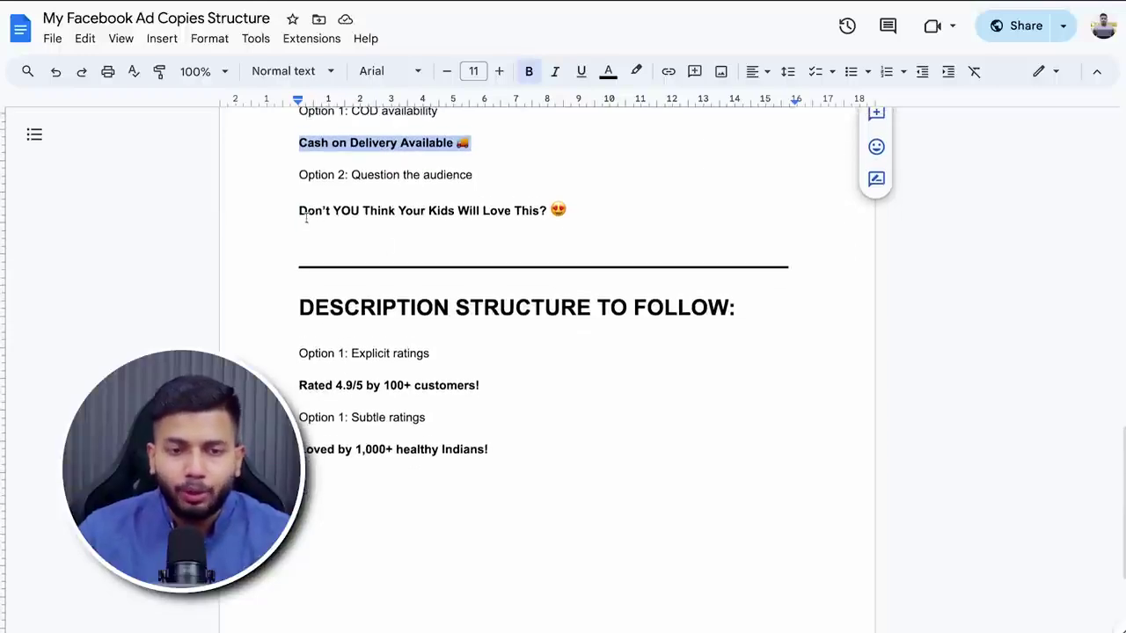
scroll(579, 303, down, 1)
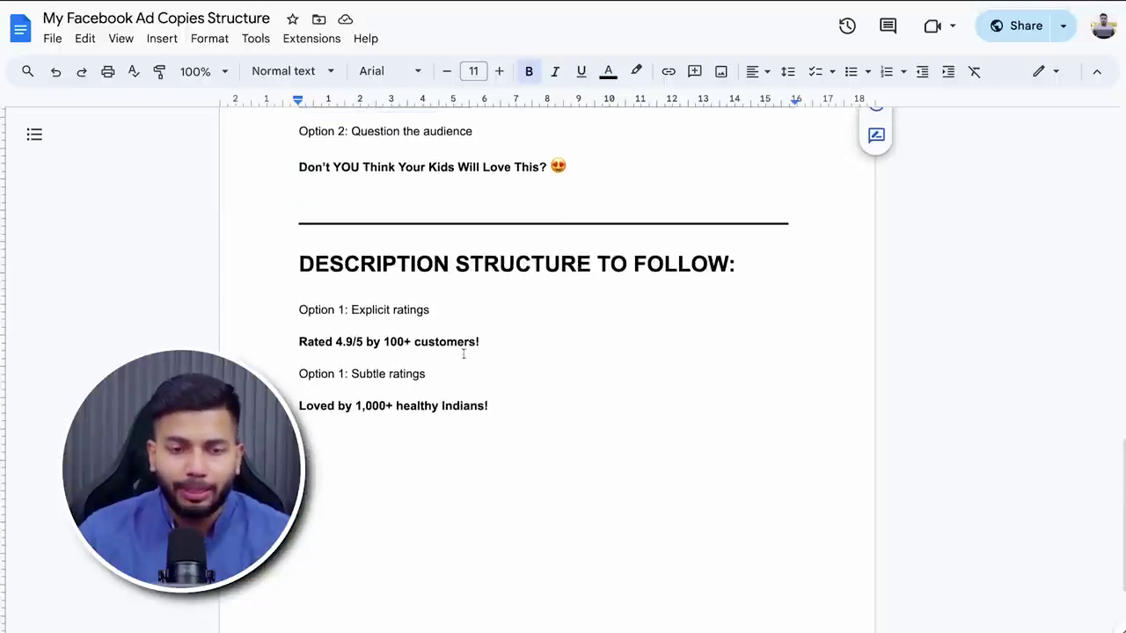
drag(484, 342, 291, 343)
key(ctrl+c)
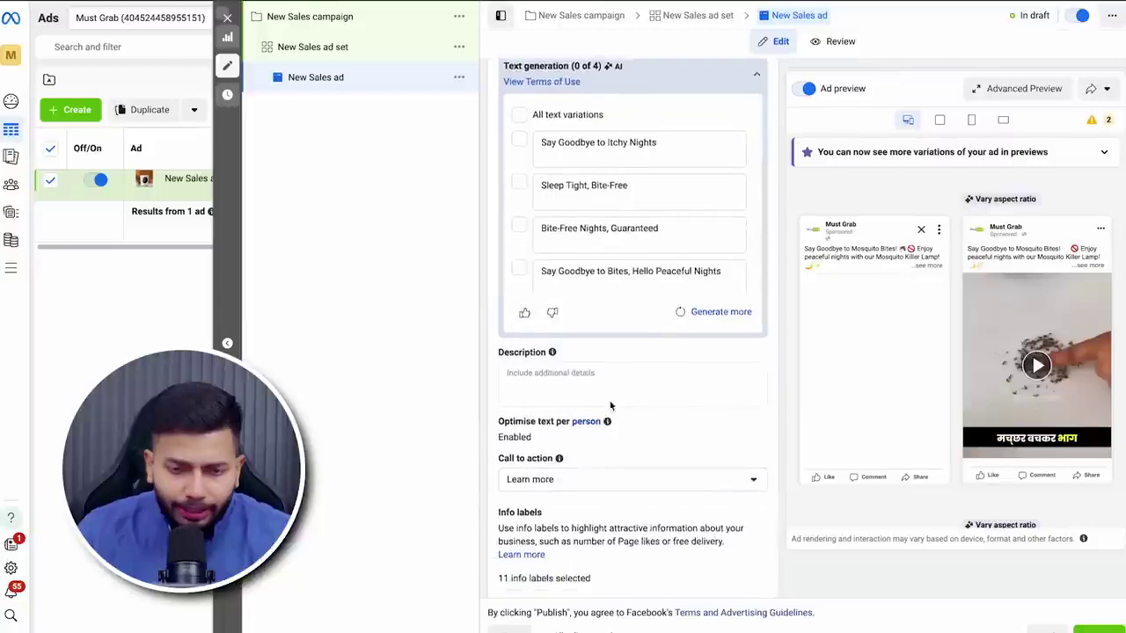
click(523, 359)
key(ctrl+v)
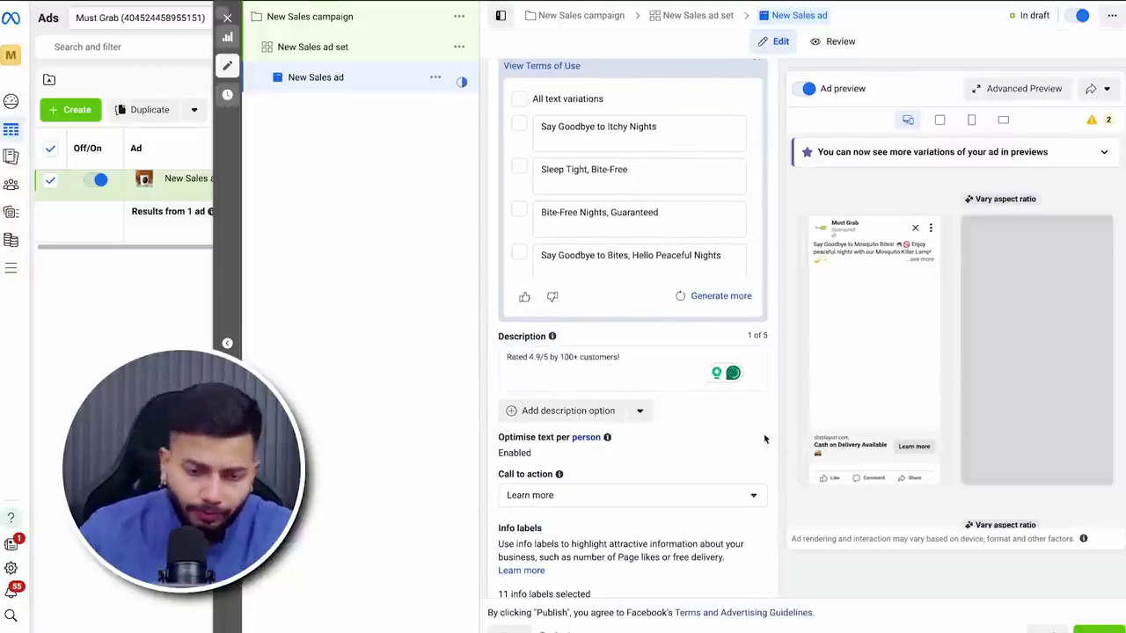
Go back from the ad to the campaign level, close the editor and discard the New Sales campaign draft.
scroll(764, 440, down, 4)
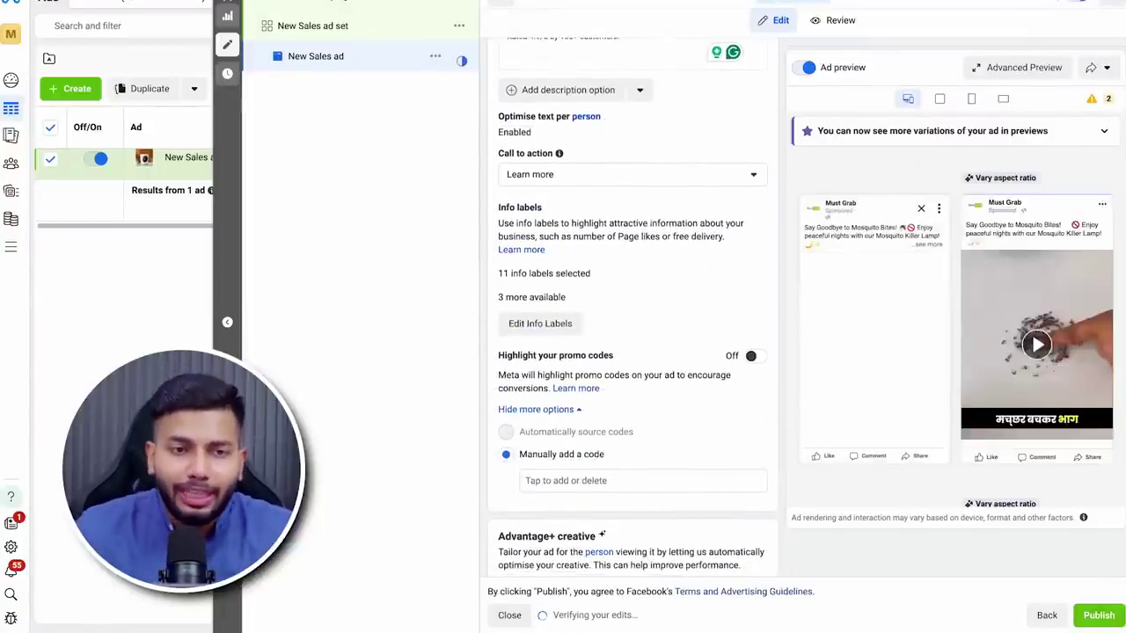
click(1045, 615)
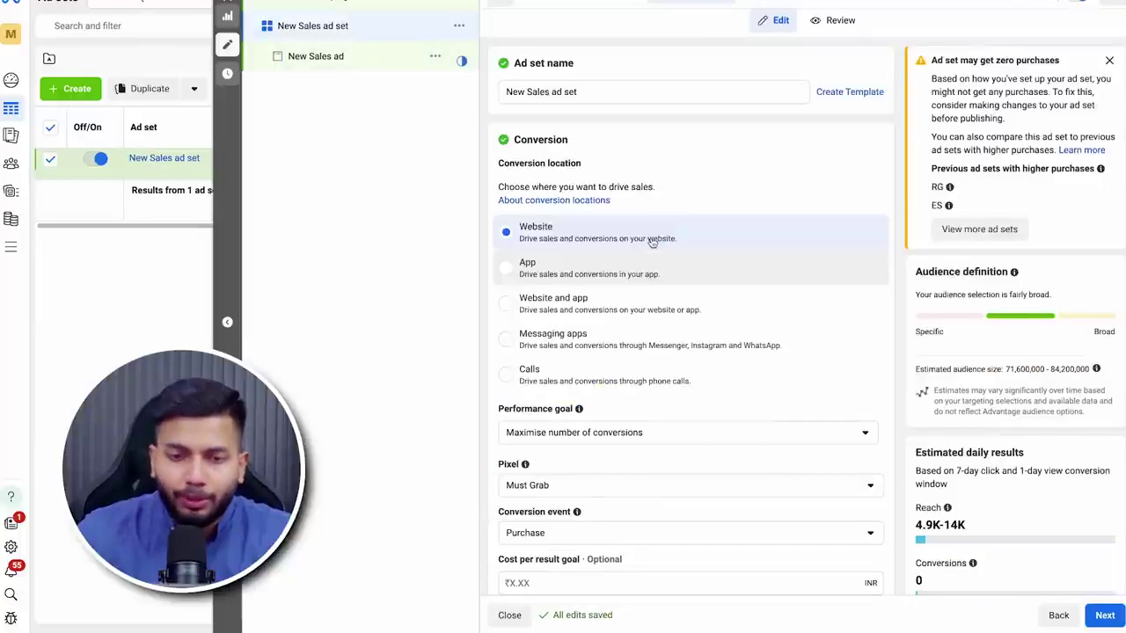
click(1059, 615)
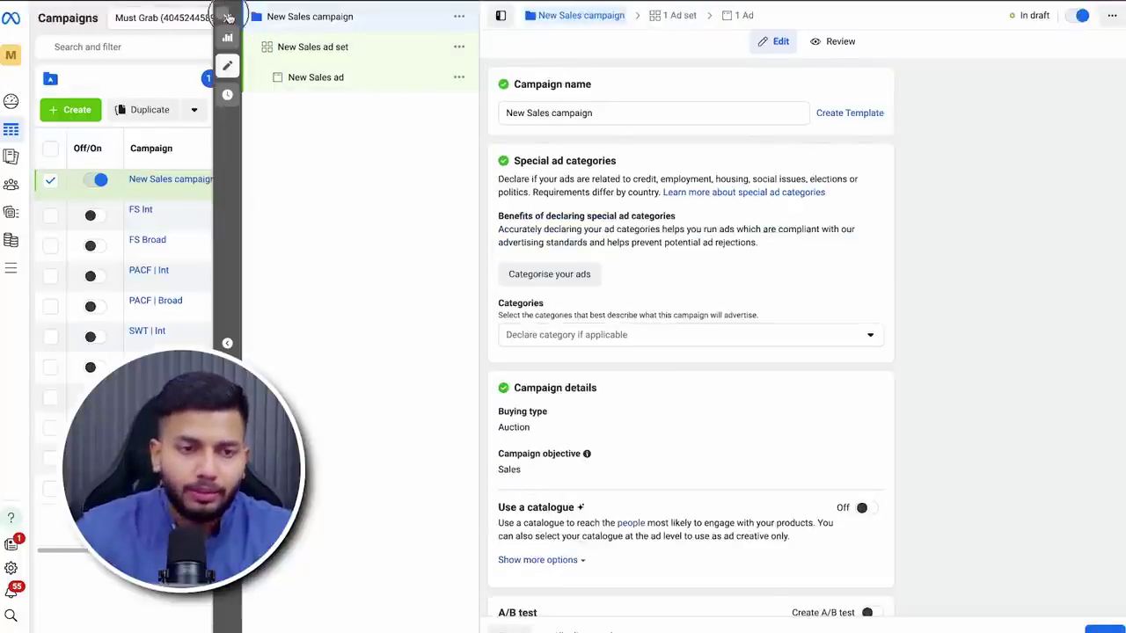
click(232, 0)
click(911, 18)
click(674, 258)
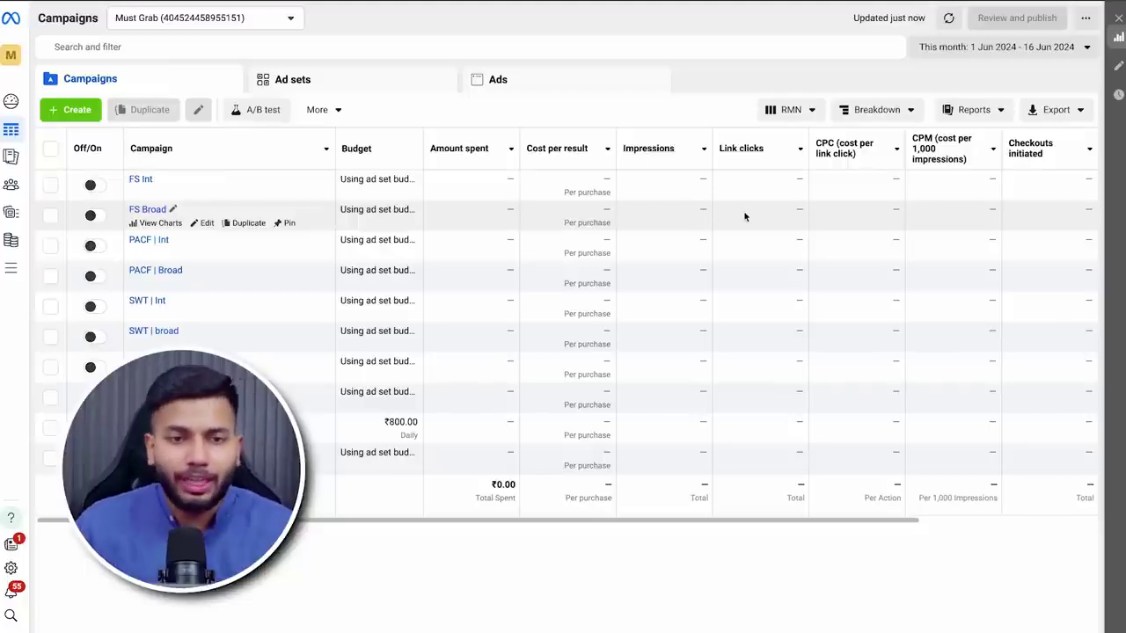
Open the P&L Checker spreadsheet in a new browser tab and set the product price to 697.
key(ctrl+t)
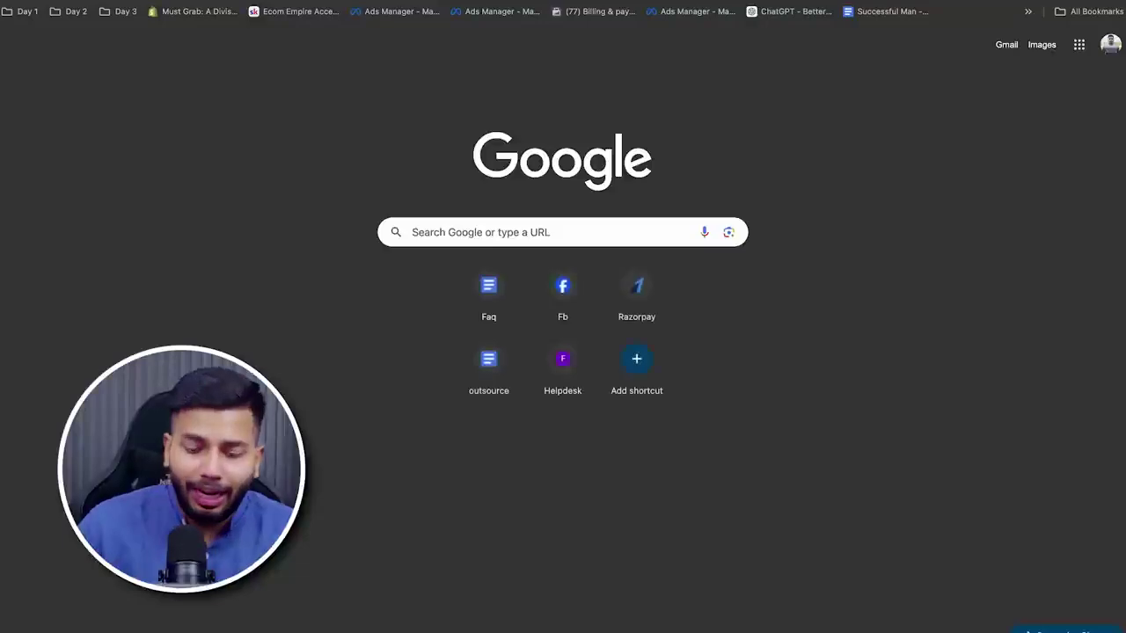
text(p)
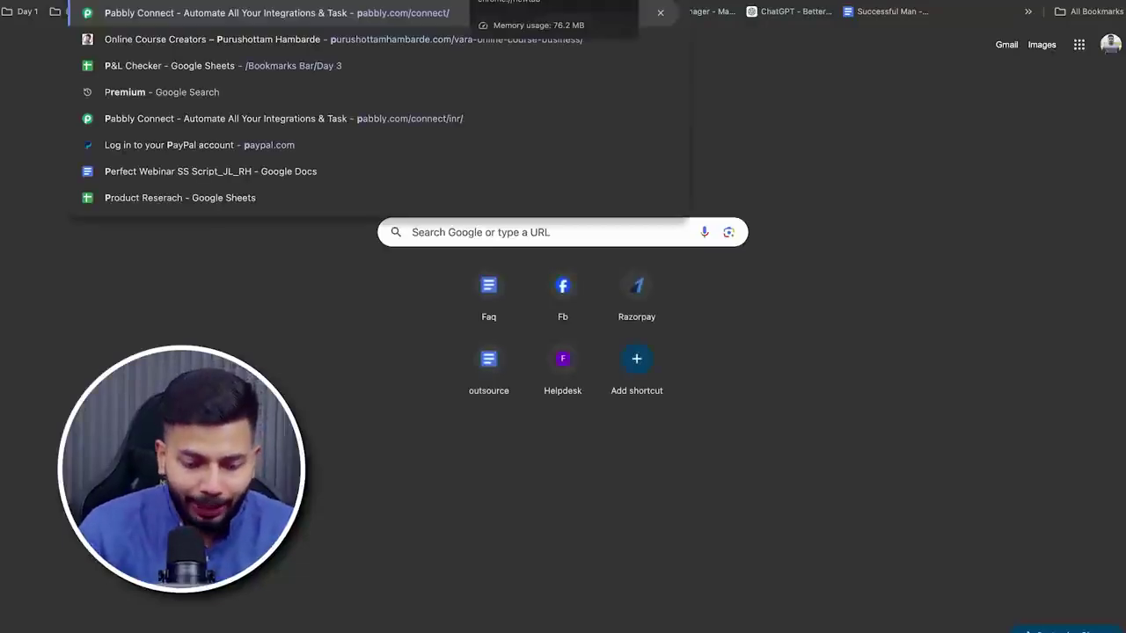
key(Escape)
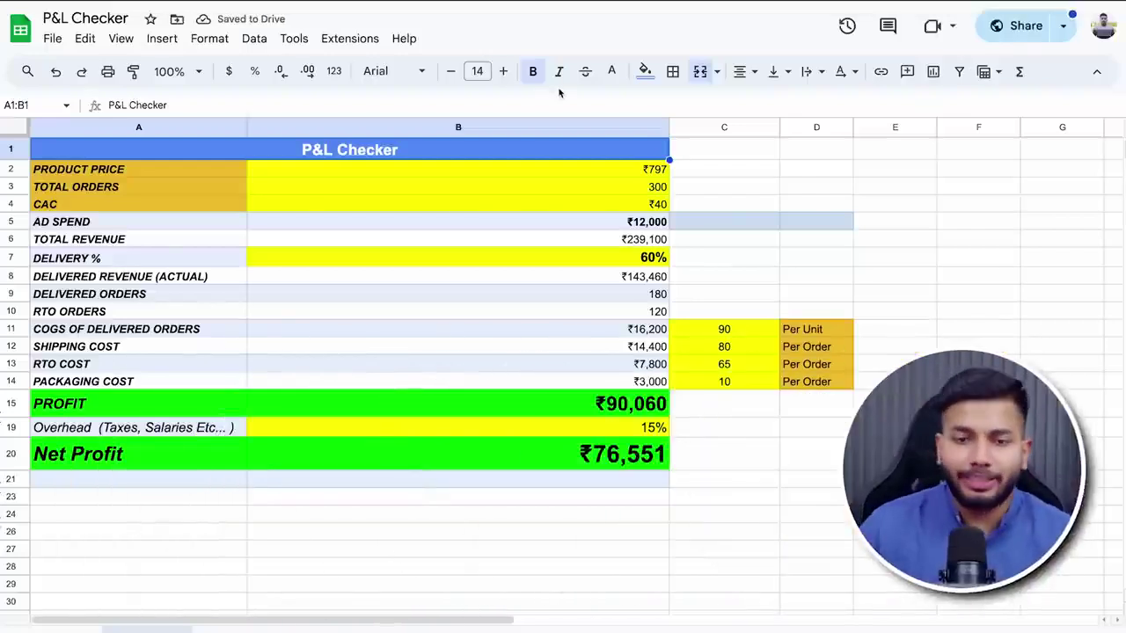
click(657, 175)
double_click(651, 168)
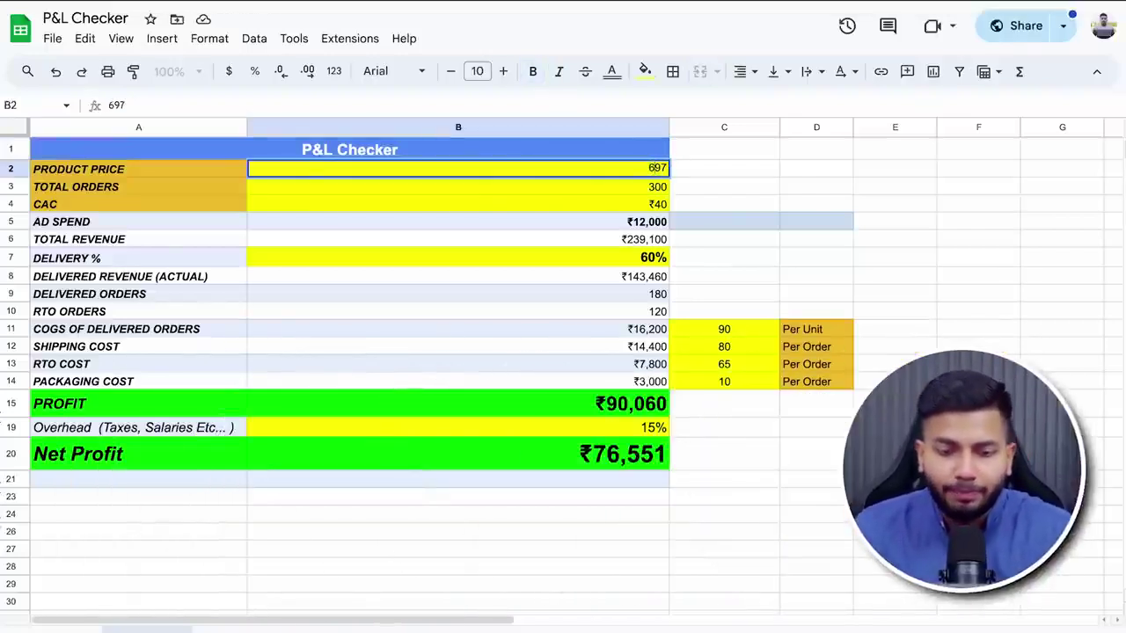
click(894, 453)
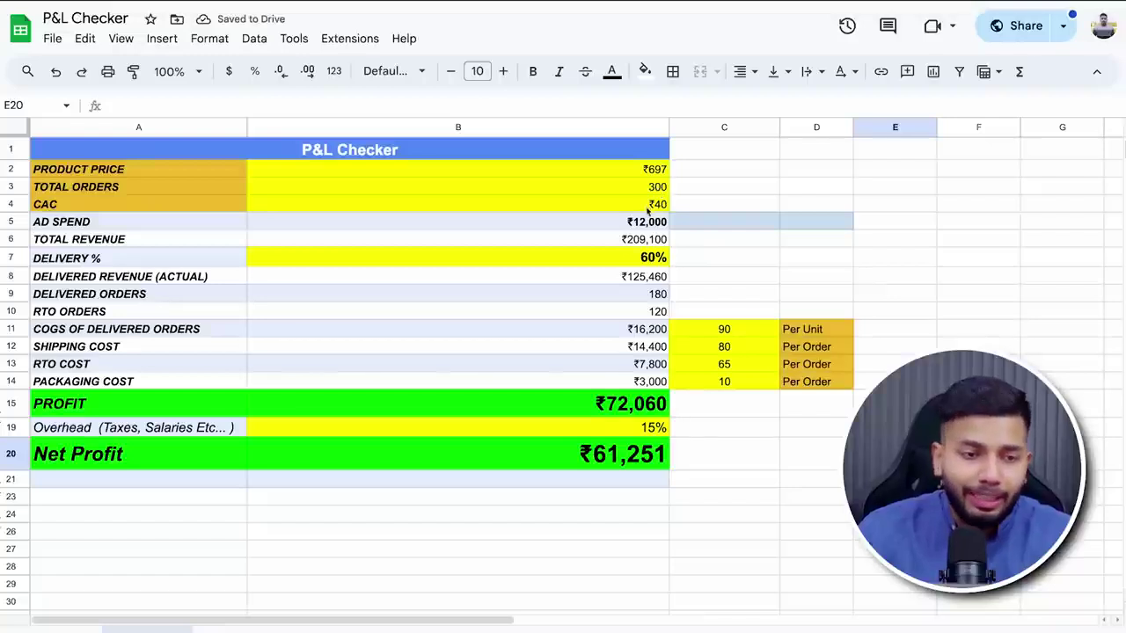
Set the cost of goods per unit to 100 and the shipping cost per order to 100.
click(740, 334)
double_click(743, 332)
double_click(744, 330)
text(100)
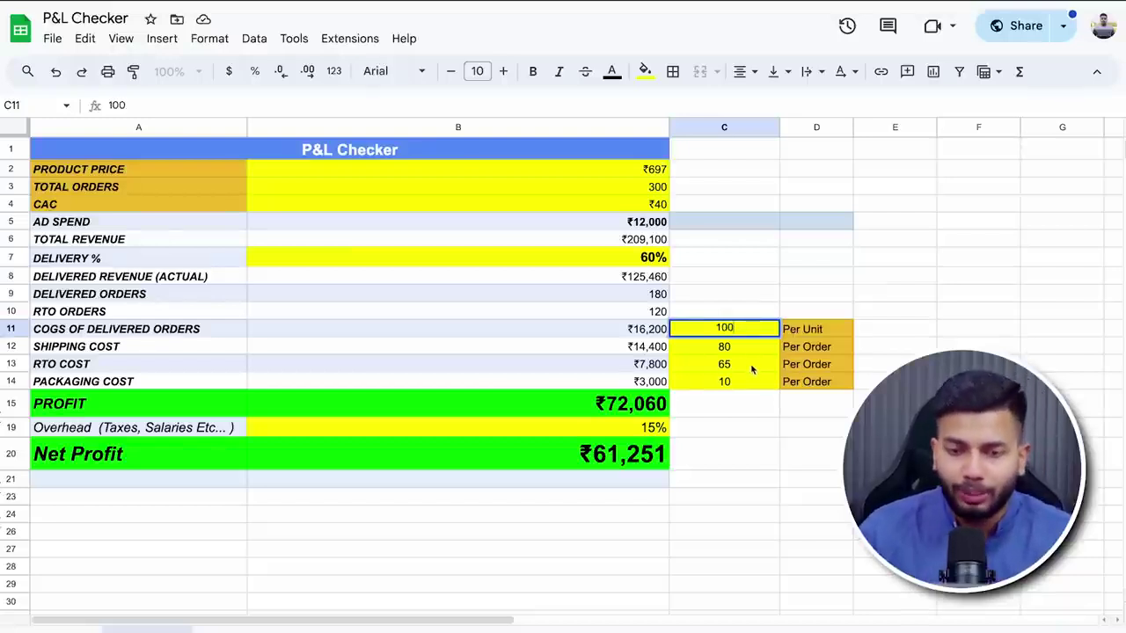
click(749, 345)
double_click(748, 346)
text(100)
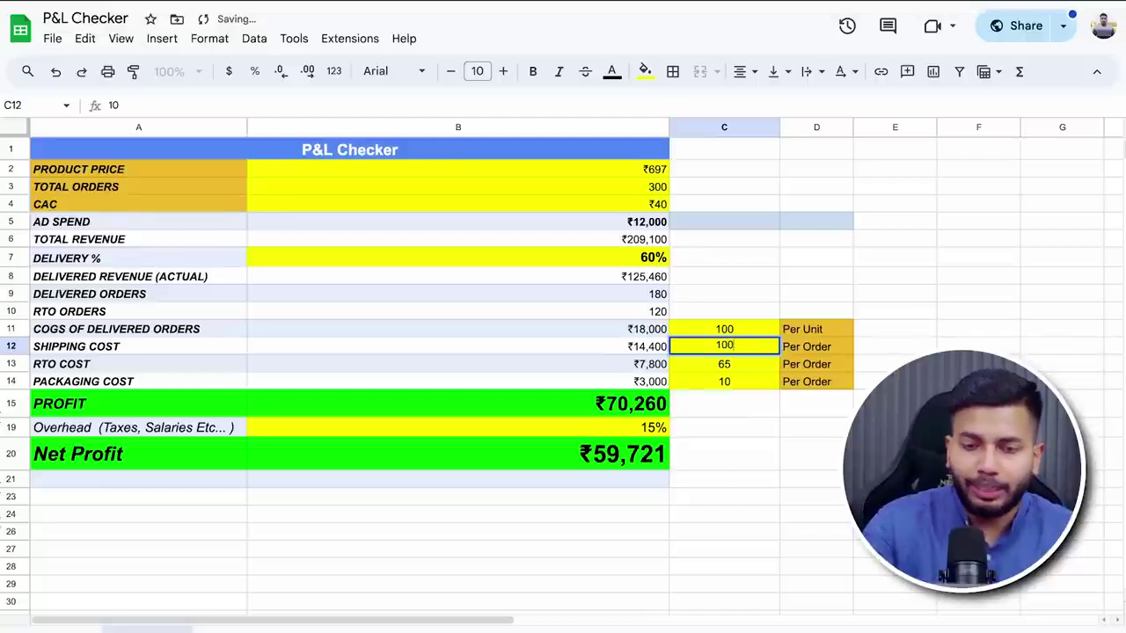
click(754, 370)
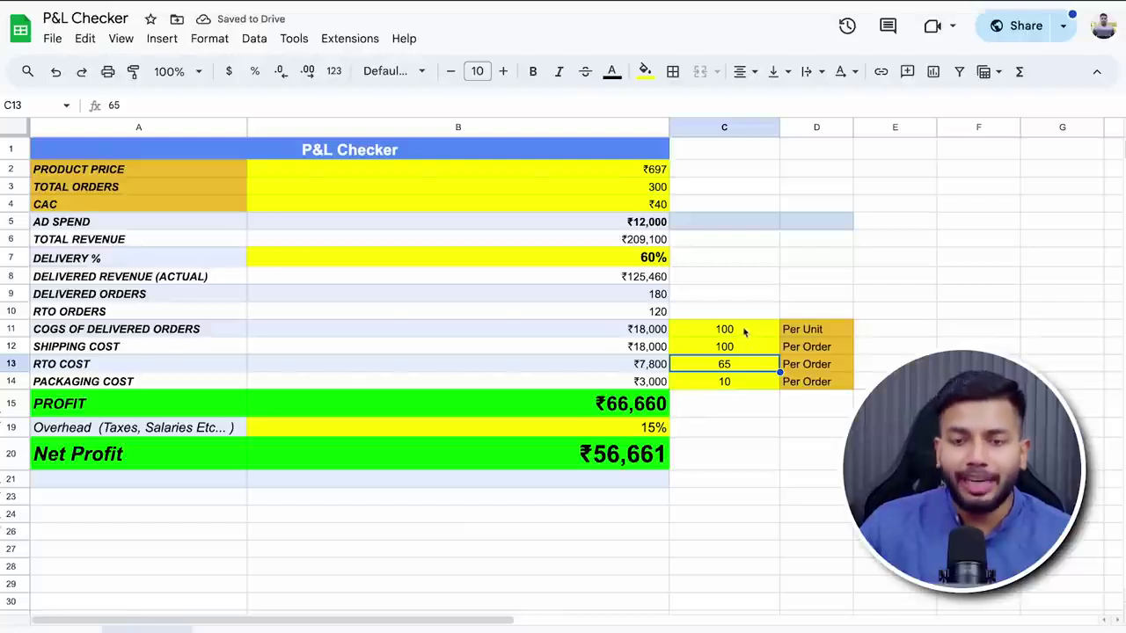
Set the RTO cost per order to 80.
double_click(736, 347)
double_click(728, 363)
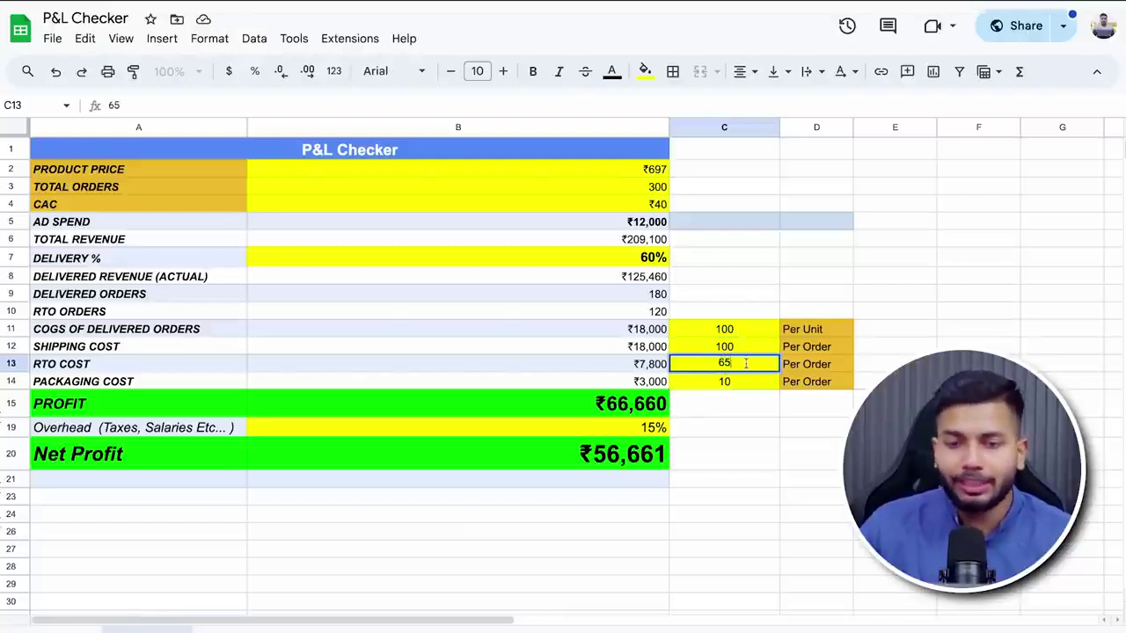
double_click(744, 364)
text(80)
click(748, 387)
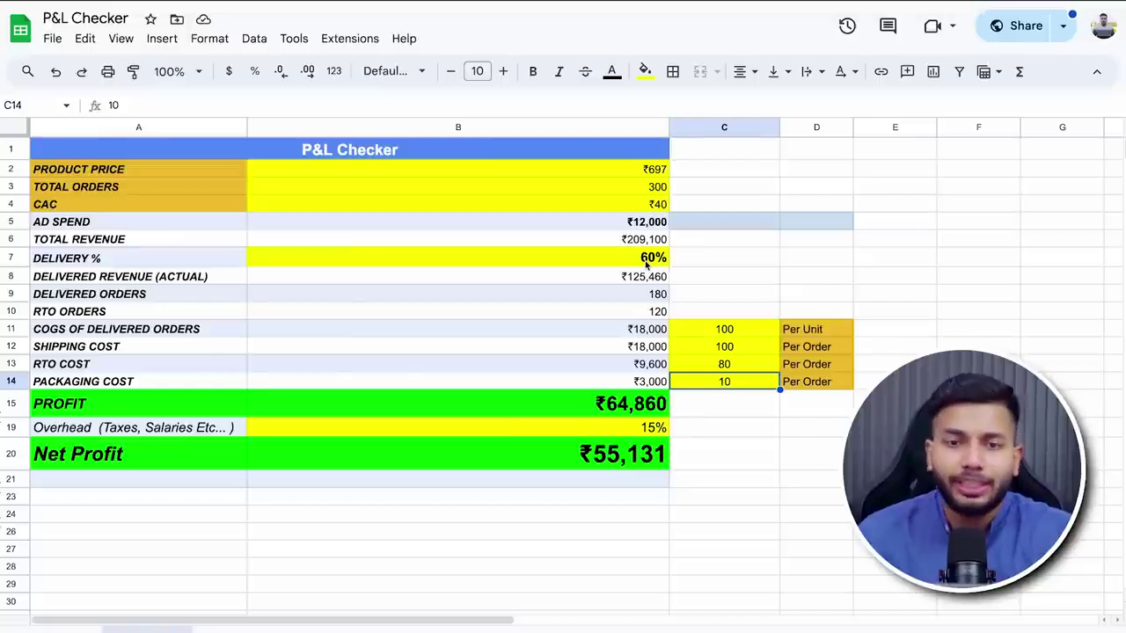
Switch to Ads Manager, set the campaigns' date range to Maximum and examine the cost per purchase of each campaign.
double_click(665, 206)
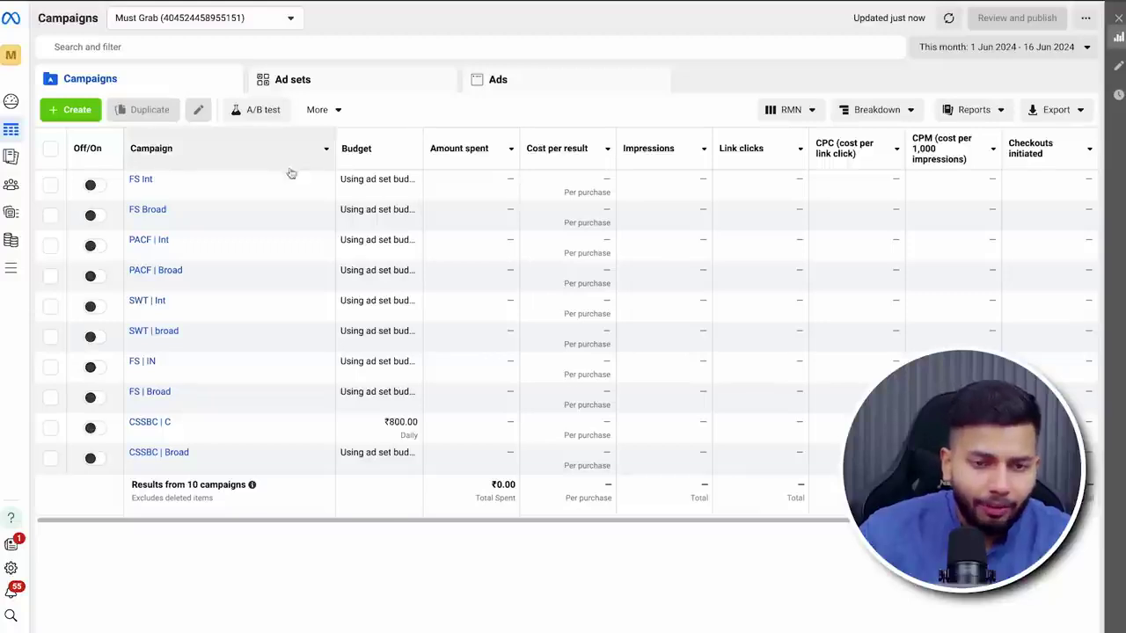
scroll(291, 174, right, 4)
click(998, 50)
click(1036, 103)
click(967, 269)
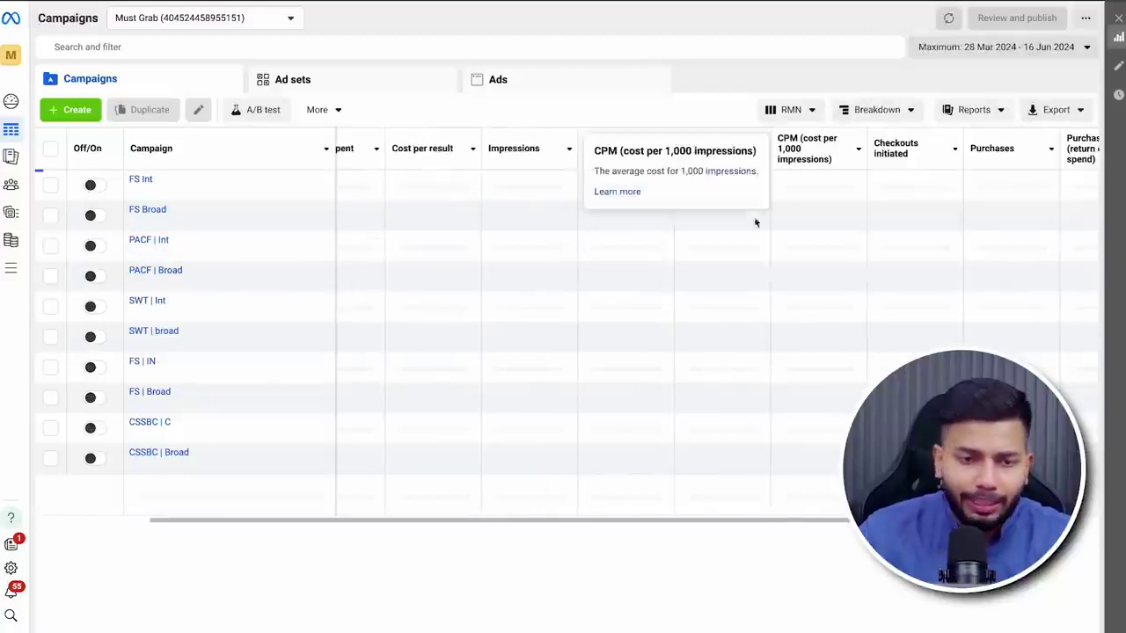
scroll(563, 237, left, 1)
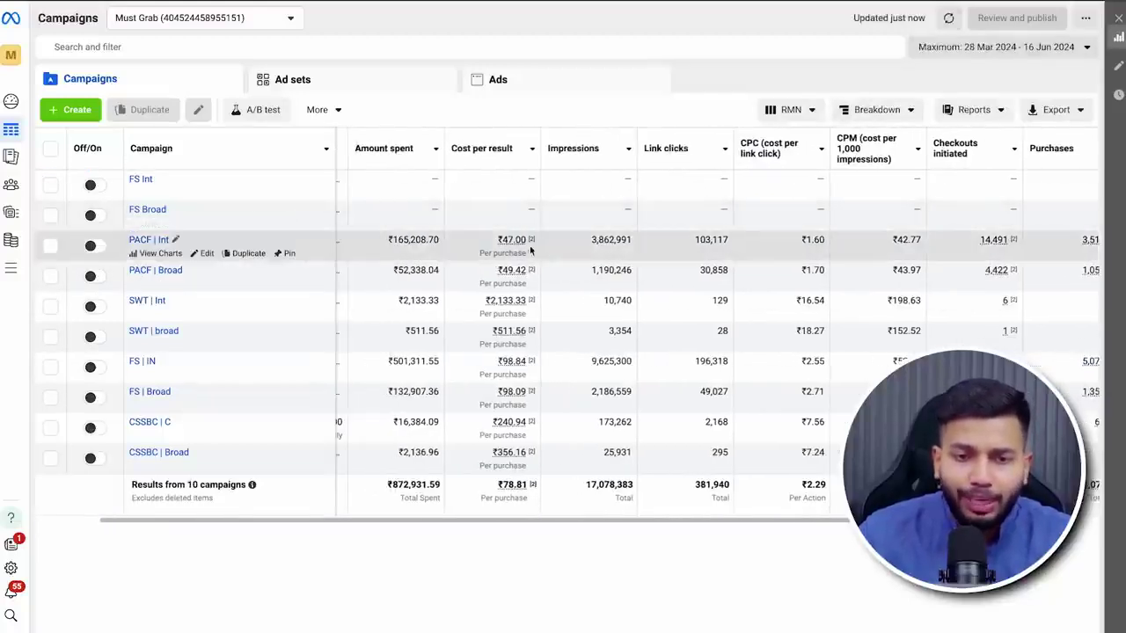
mouse_move(520, 373)
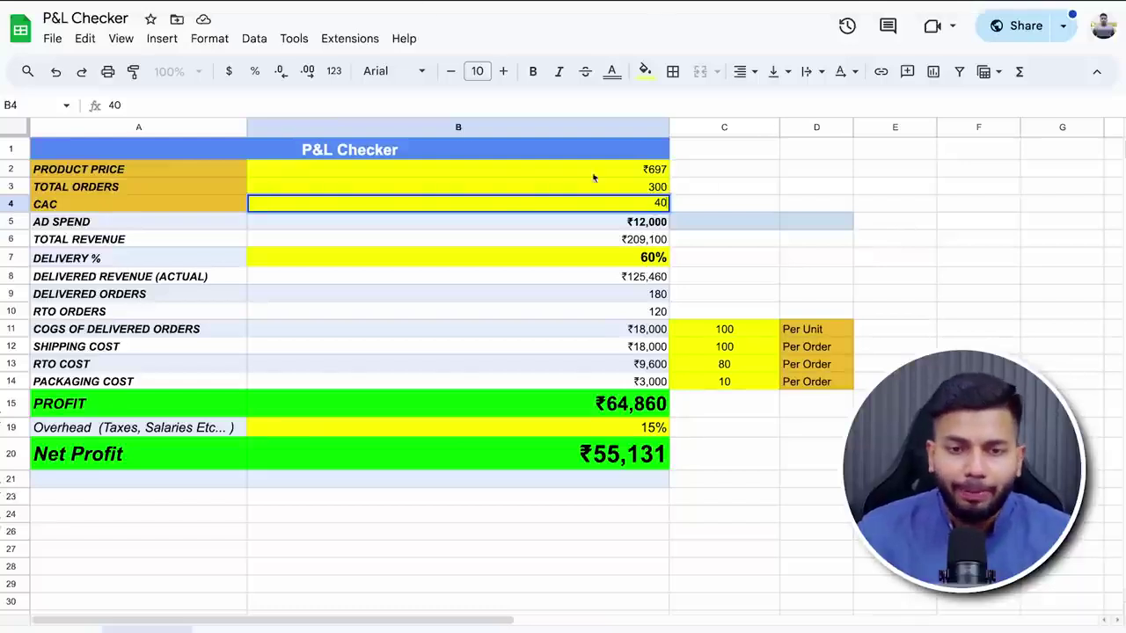
In the P&L Checker sheet, set the CAC to 50 and the total orders to 10.
text(50)
click(458, 187)
text(10)
click(816, 239)
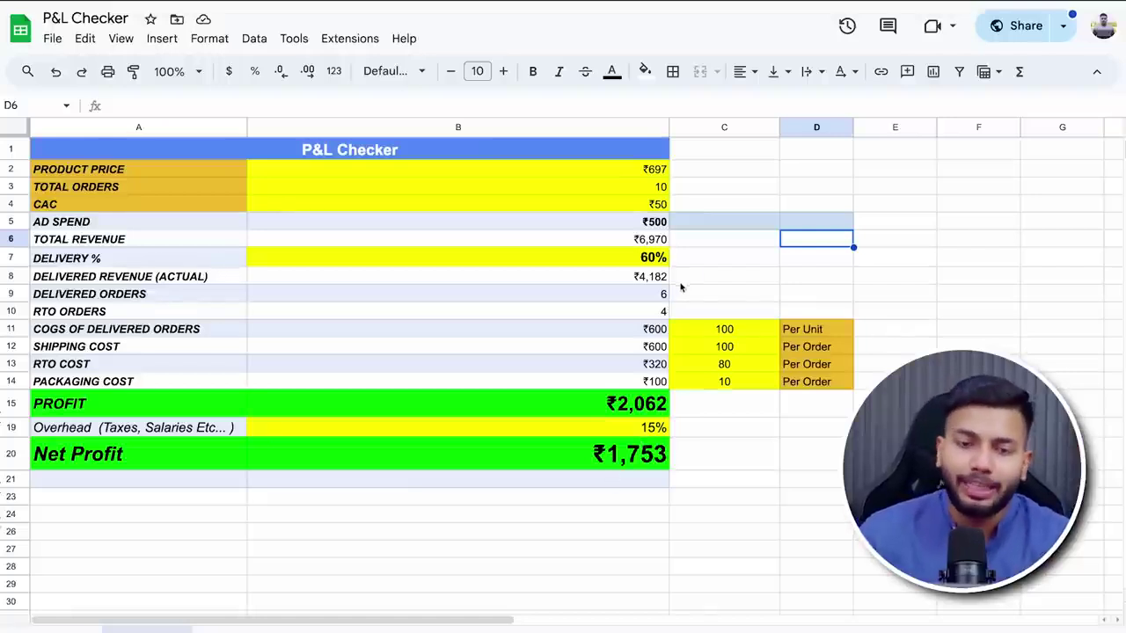
Try total orders of 20 and 30 to compare the resulting net profit.
click(658, 194)
text(20)
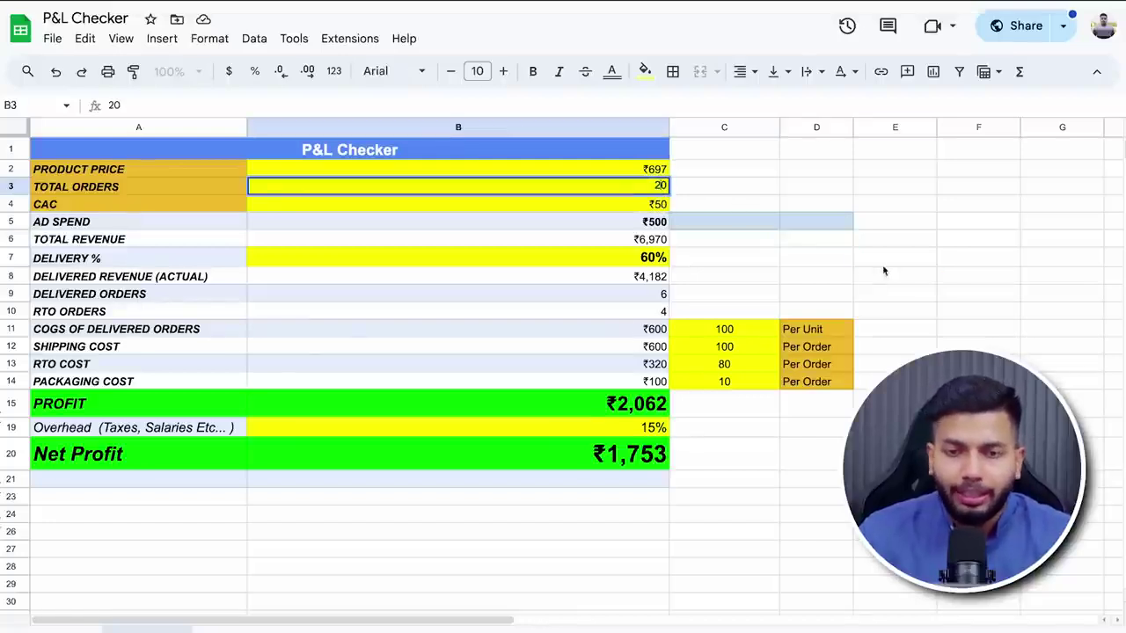
click(884, 271)
click(661, 190)
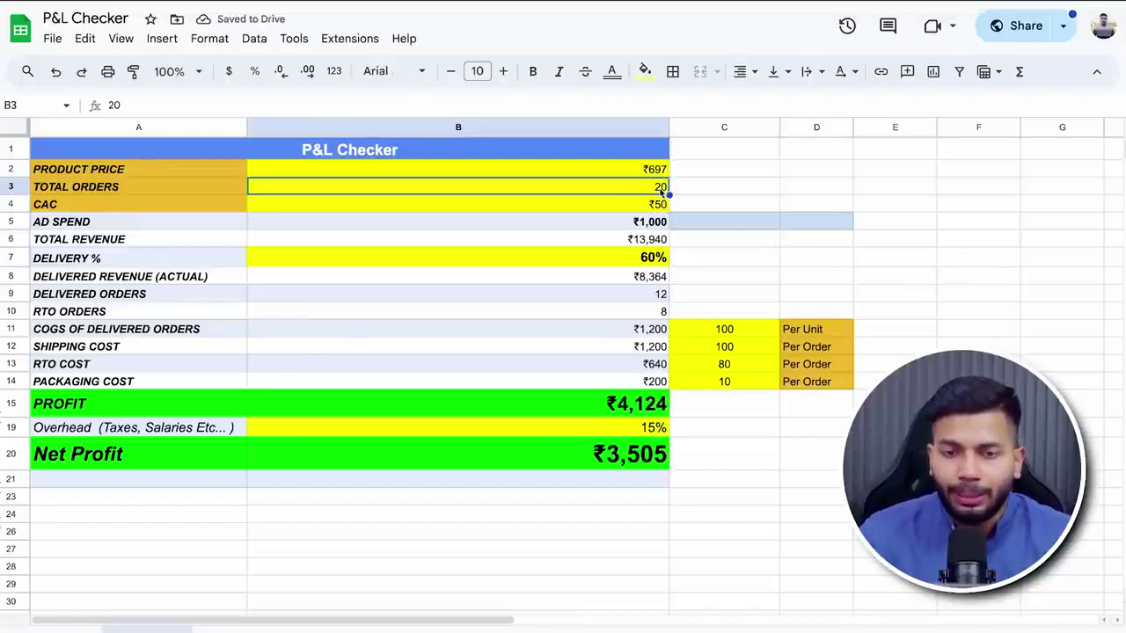
text(30)
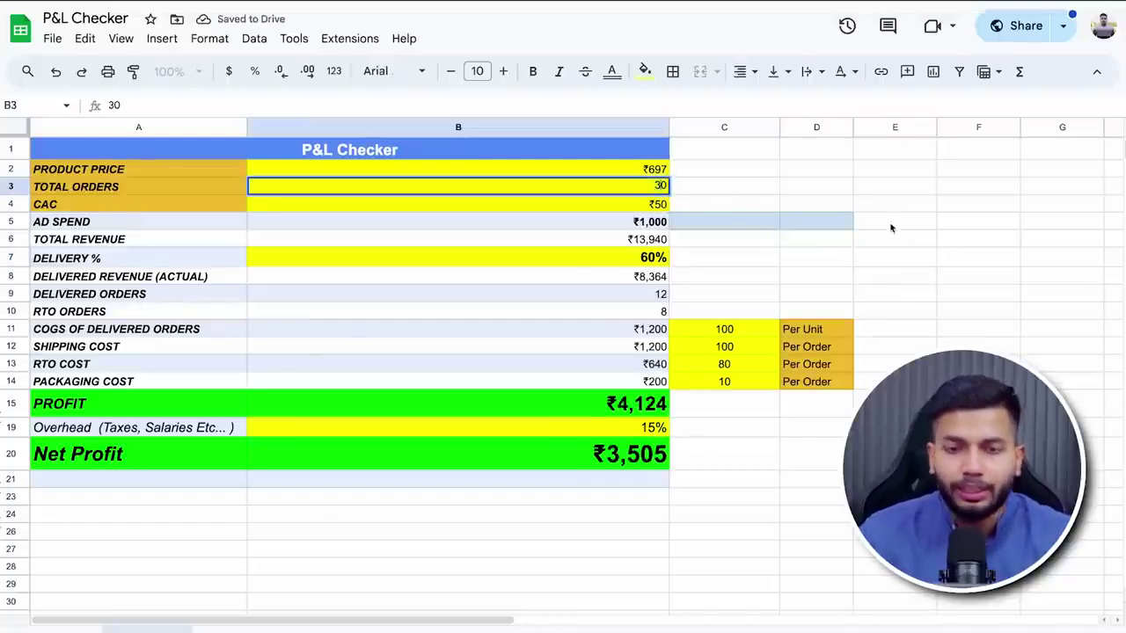
click(890, 228)
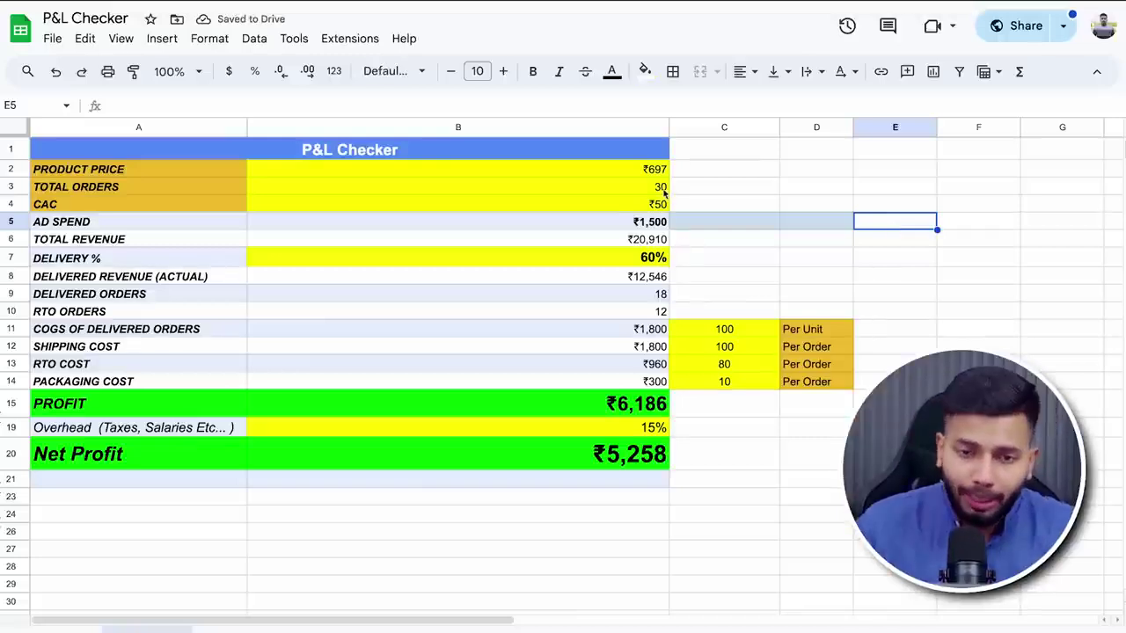
Set the total orders to 100.
click(664, 188)
text(100)
click(895, 238)
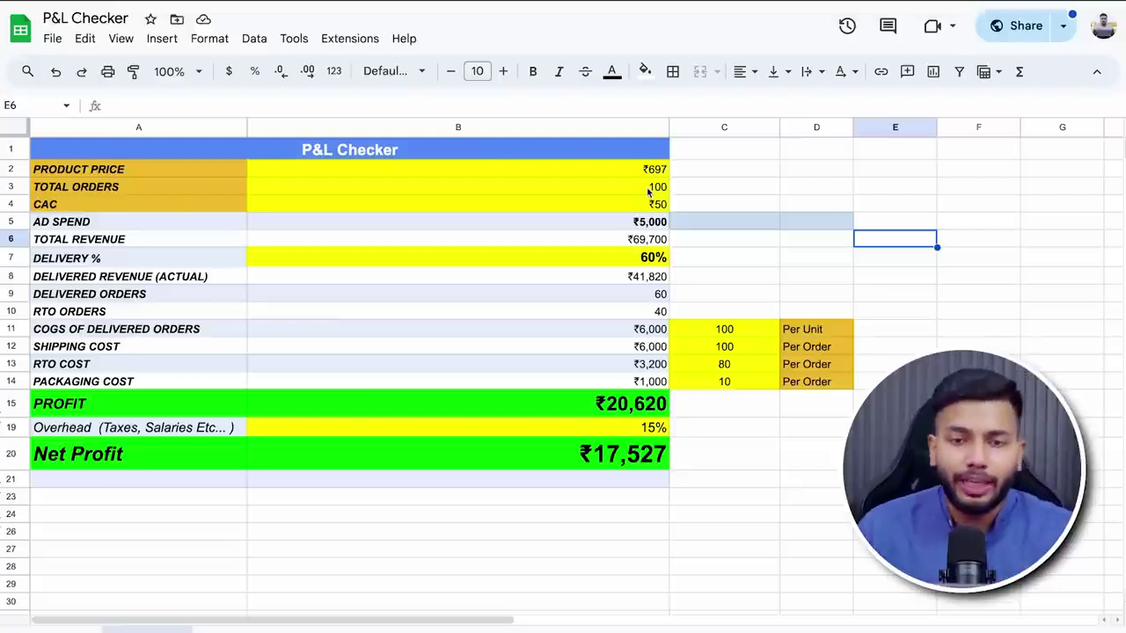
Try a delivery percentage of 50% and return it to 60%.
click(645, 257)
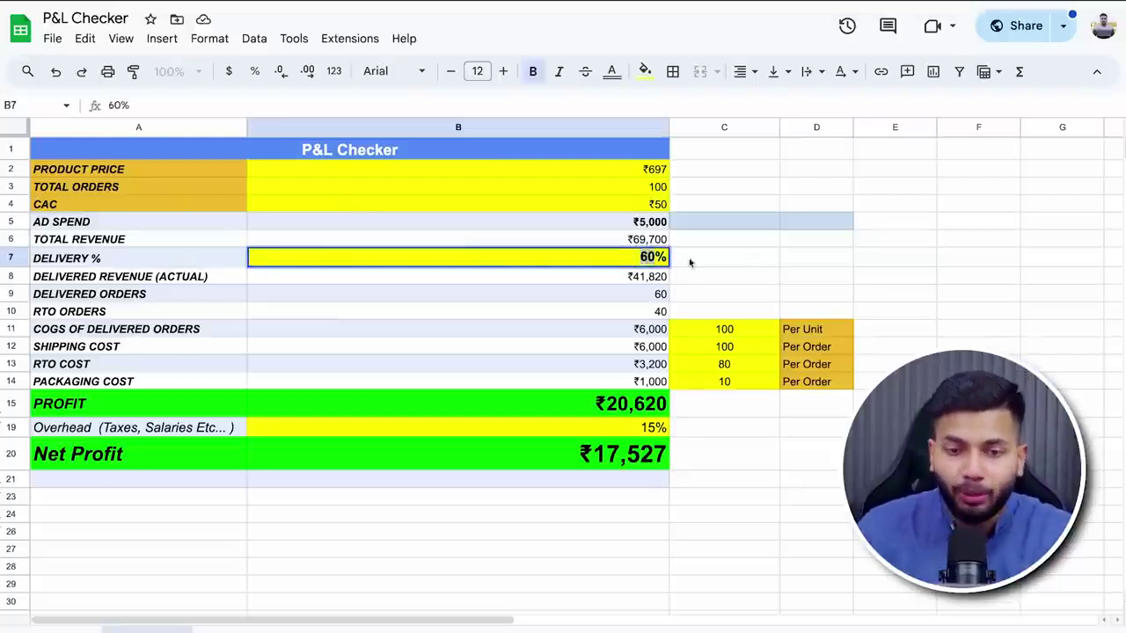
text(50)
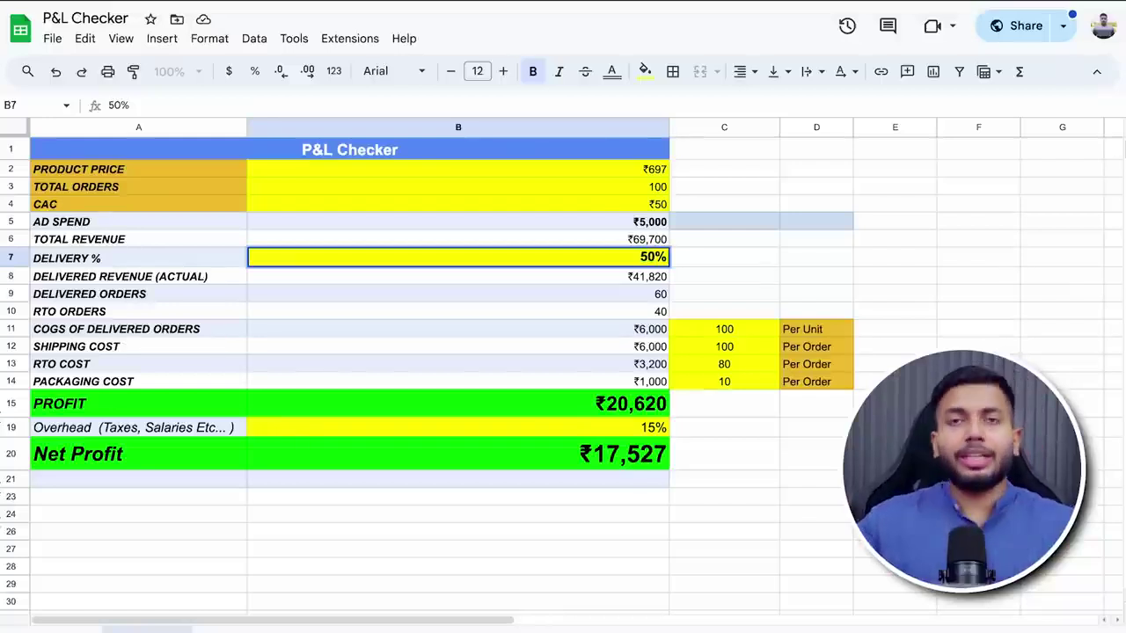
key(BackSpace)
key(BackSpace)
text(4)
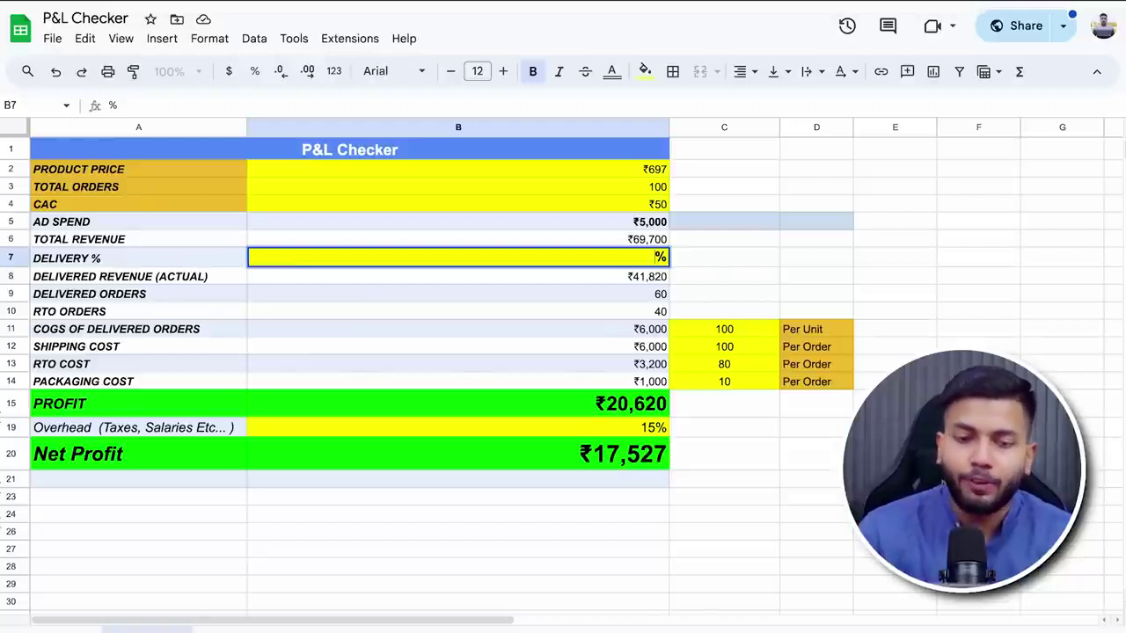
text(60)
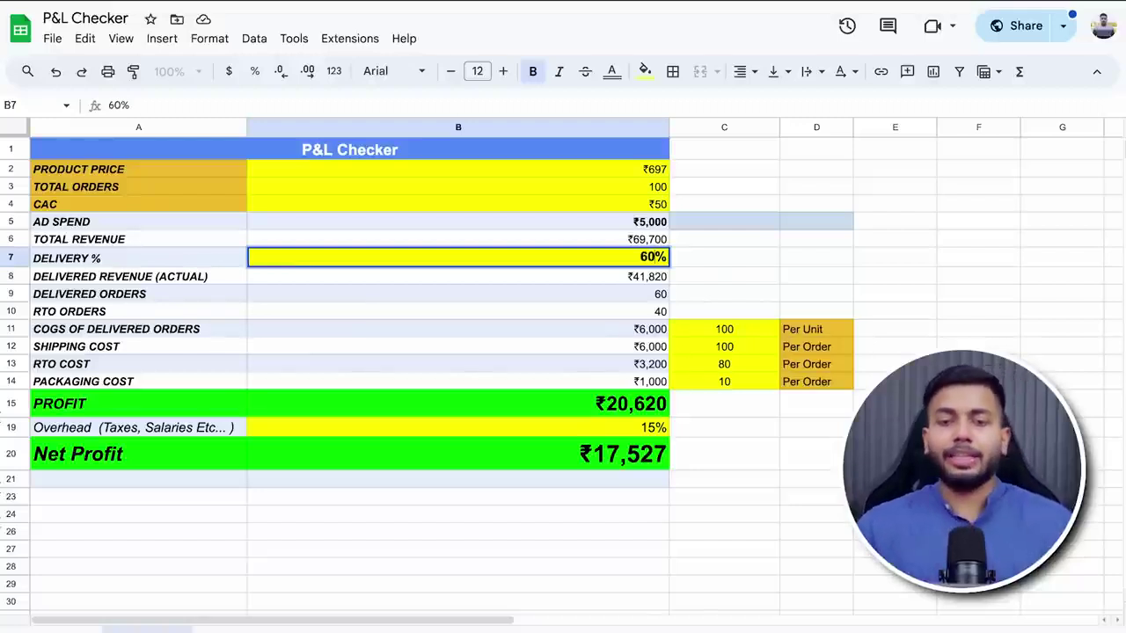
click(895, 454)
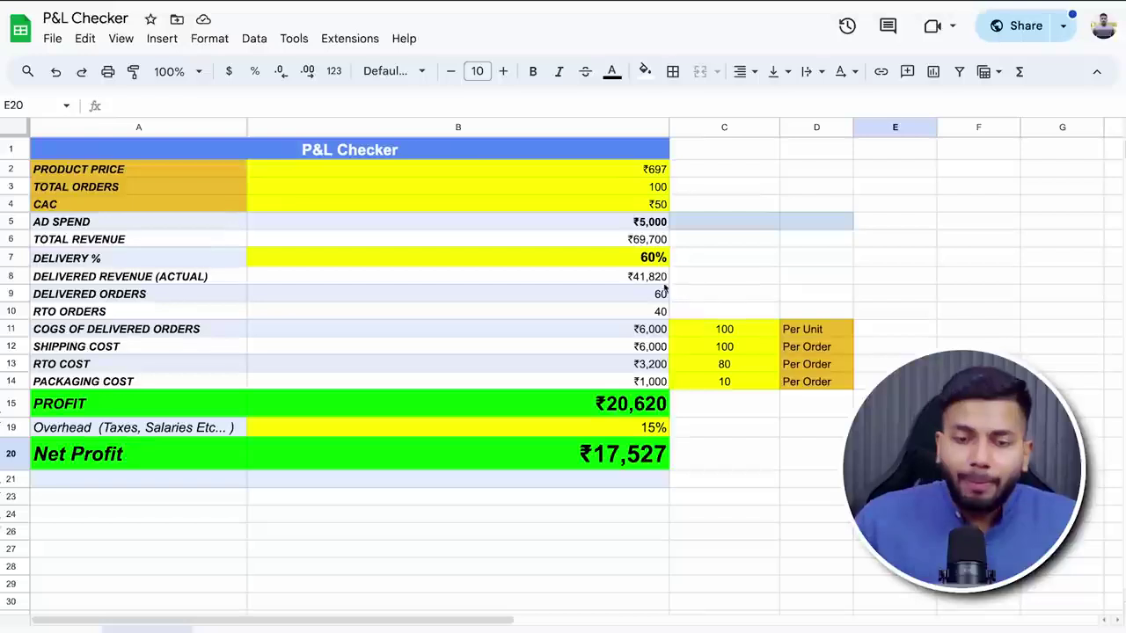
Try delivery percentages of 40% and 80% to compare the resulting net profit.
click(644, 258)
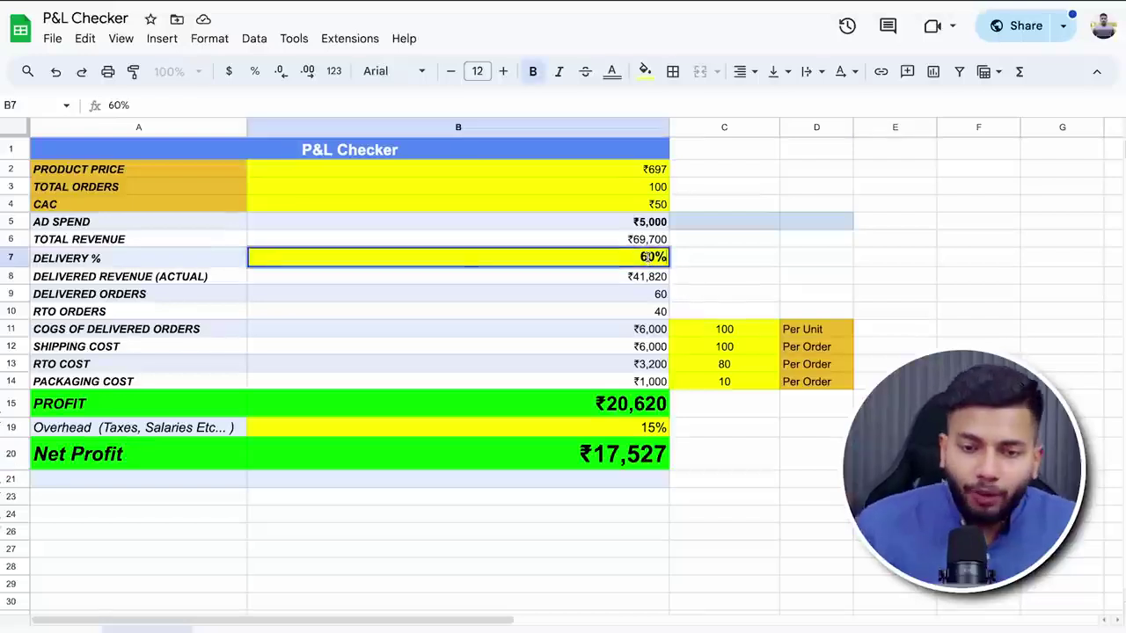
text(40)
click(816, 549)
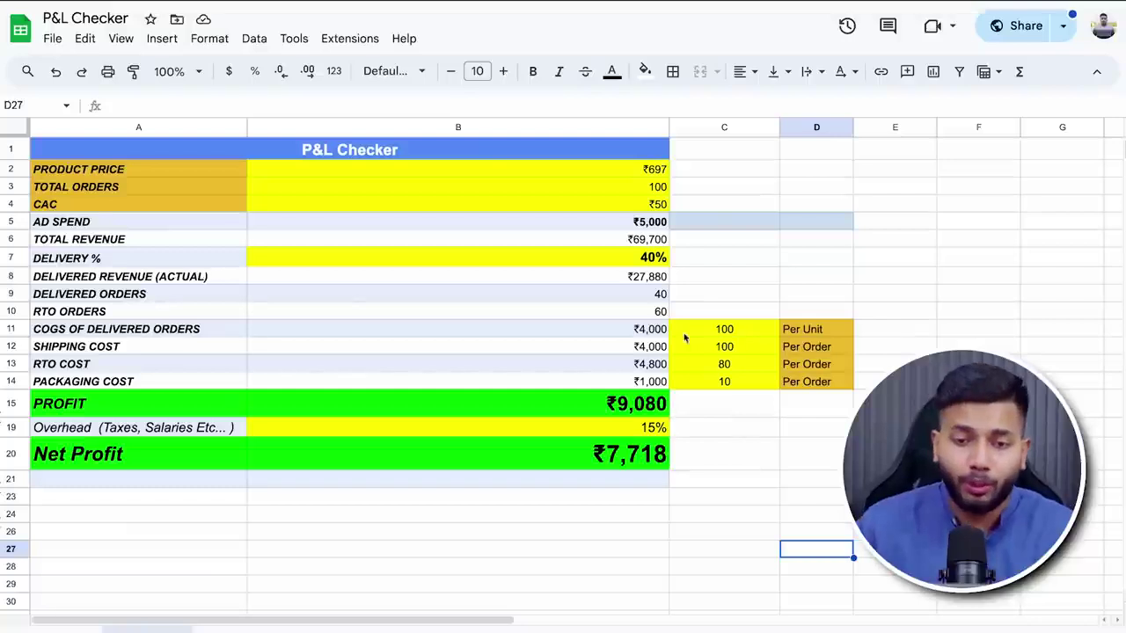
click(651, 258)
text(80)
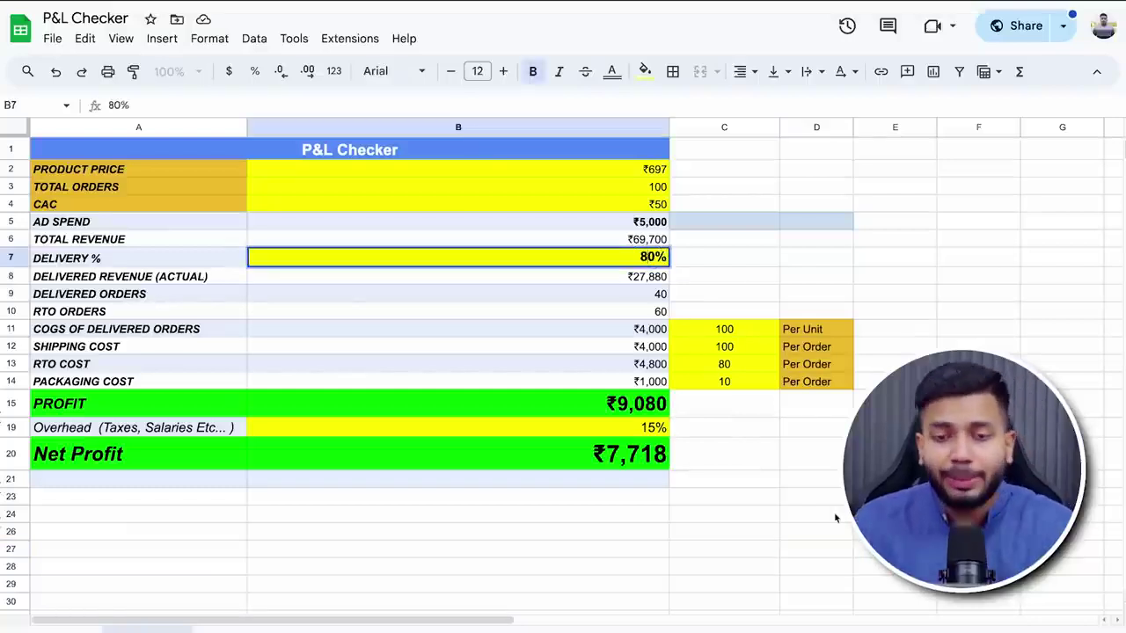
click(816, 513)
Try delivery percentages of 20% and 70% to compare the resulting net profit.
click(651, 258)
text(20)
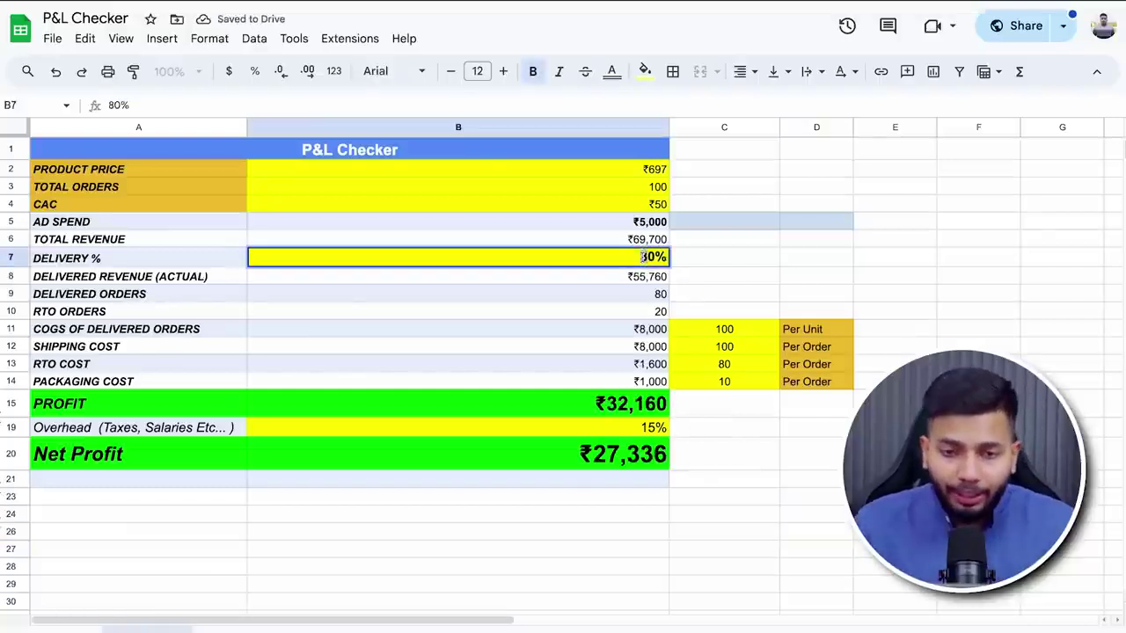
click(810, 454)
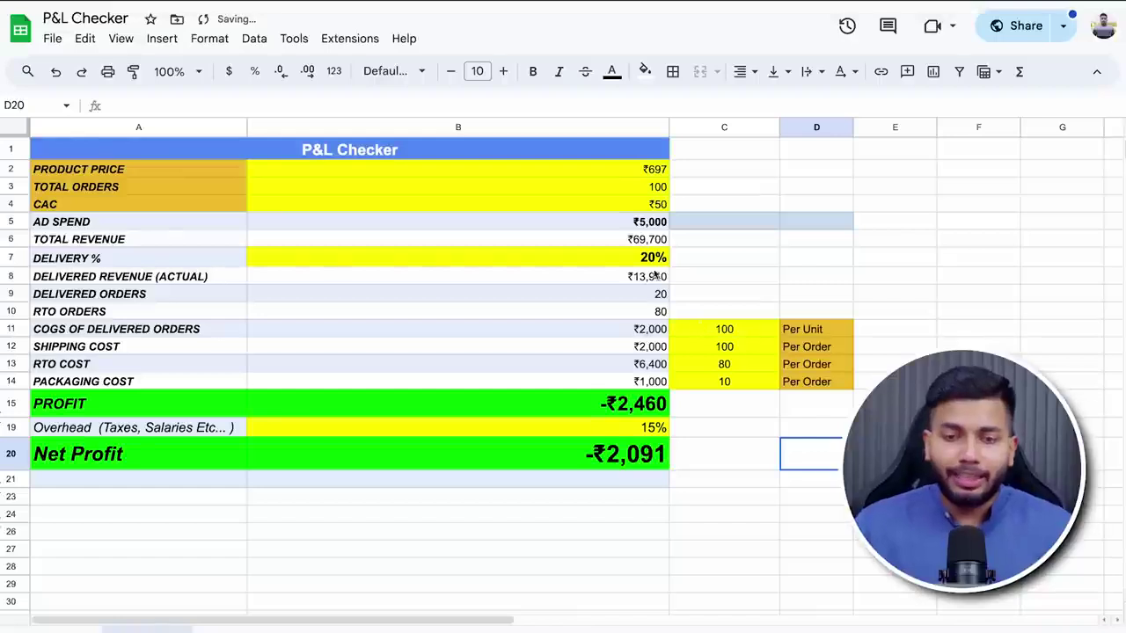
click(628, 462)
click(647, 259)
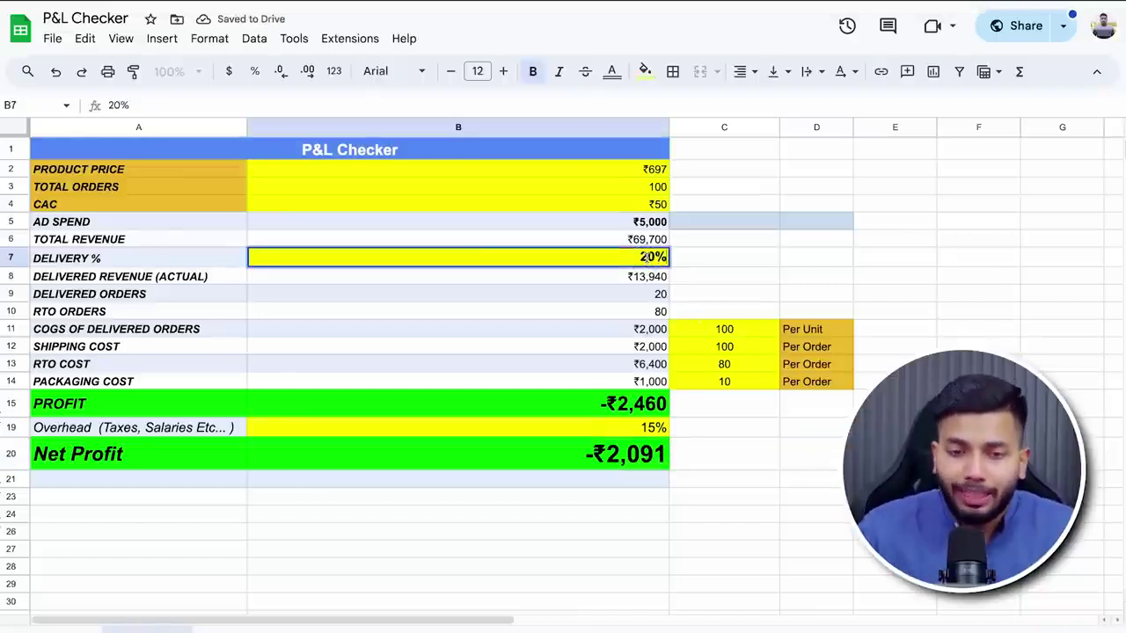
text(70)
click(796, 450)
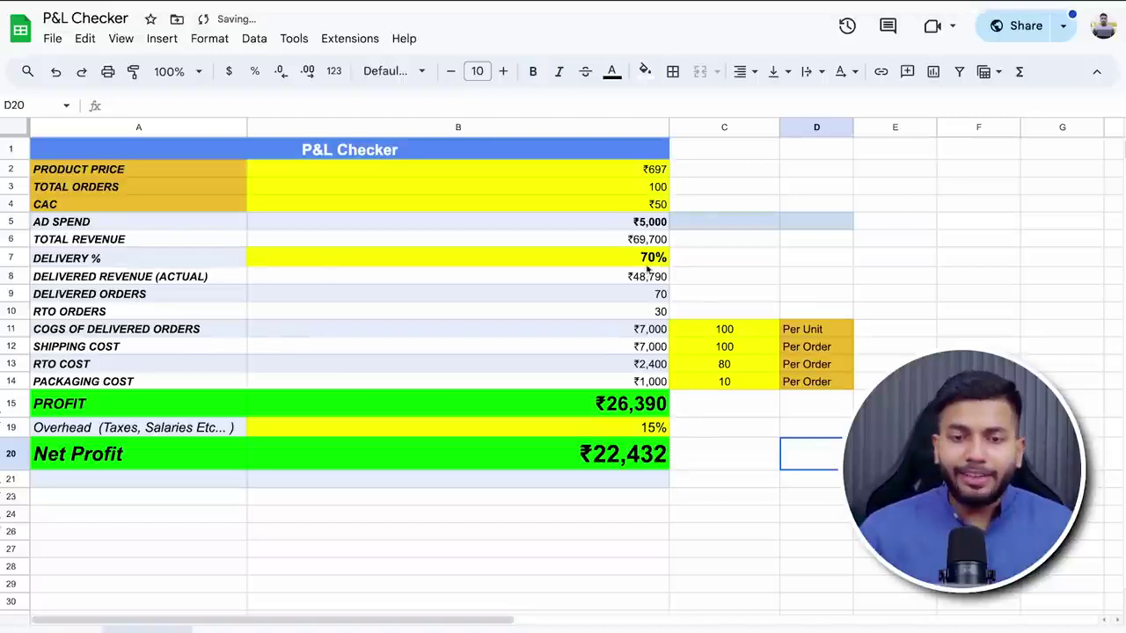
Set the delivery percentage to 30% and check the Net Profit cell.
click(645, 261)
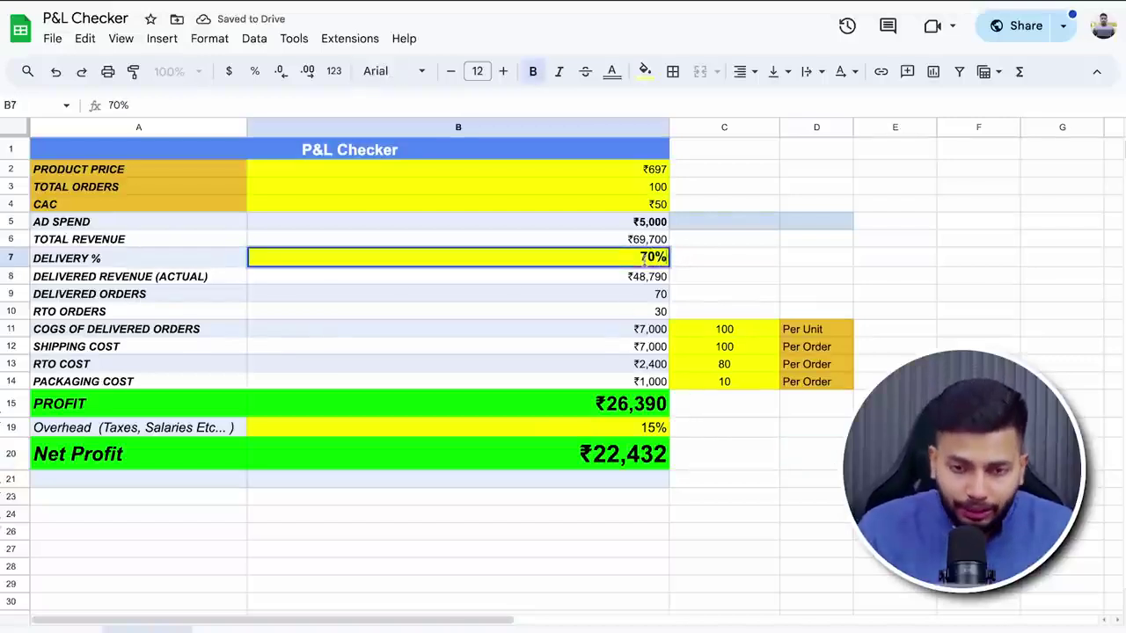
text(30)
click(800, 514)
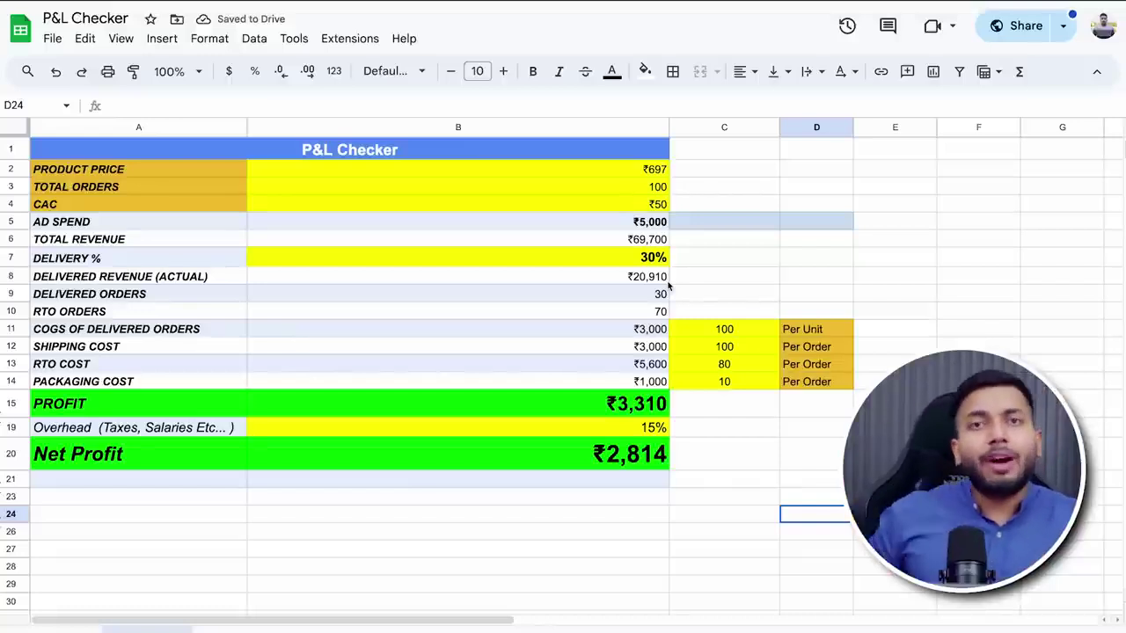
click(637, 468)
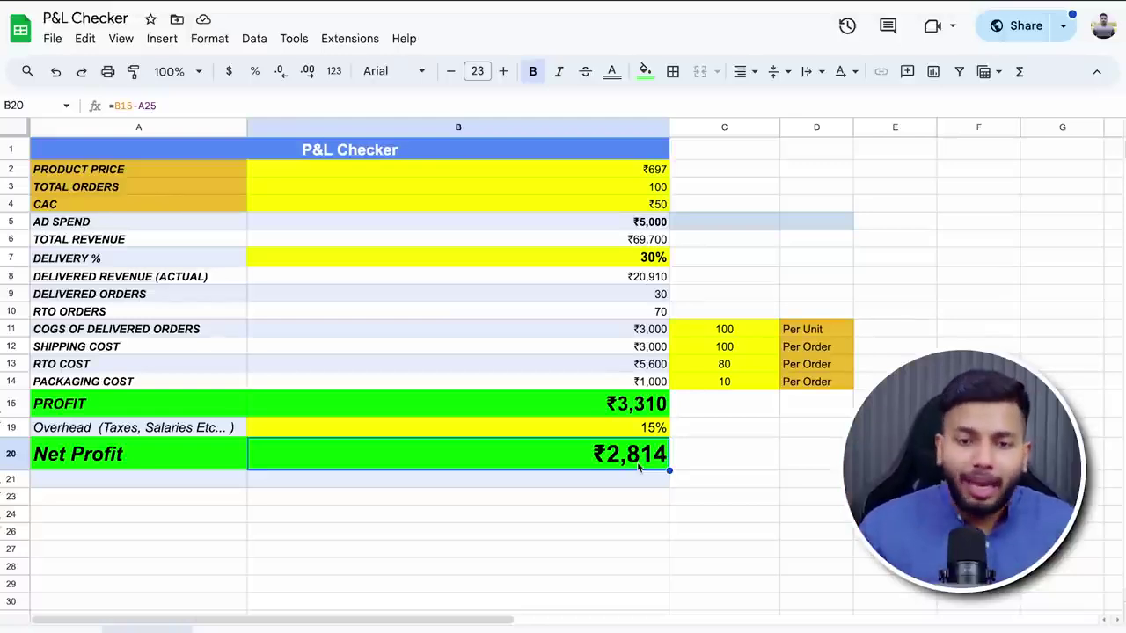
Set the total orders to 1,000, keeping the delivery percentage and CAC as entered.
click(645, 258)
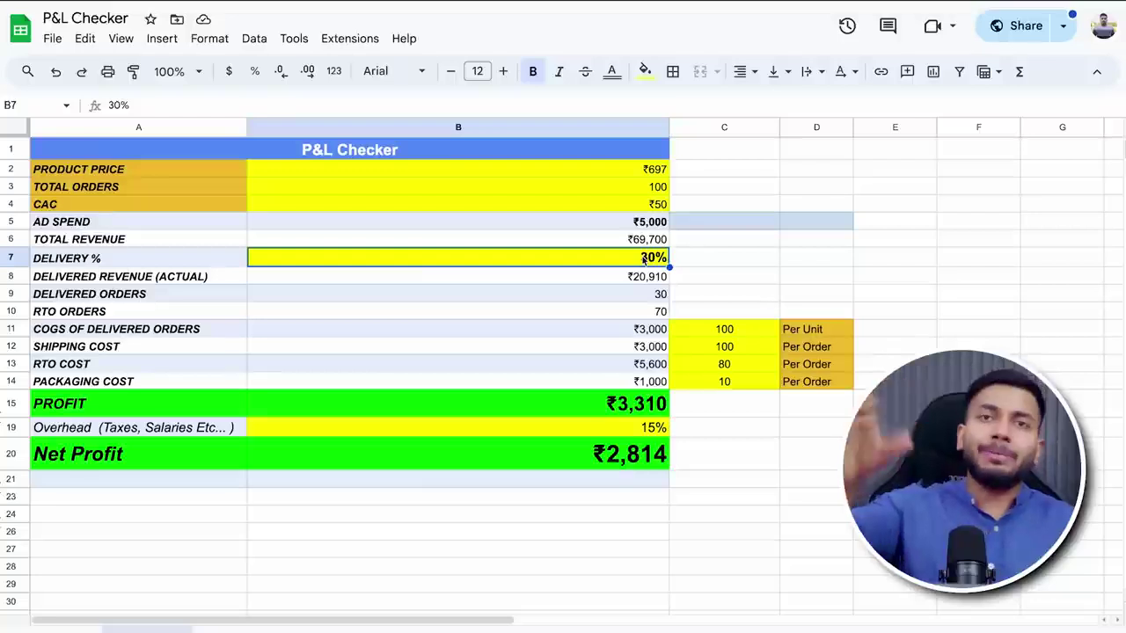
click(658, 187)
double_click(658, 186)
text(1,000)
click(871, 257)
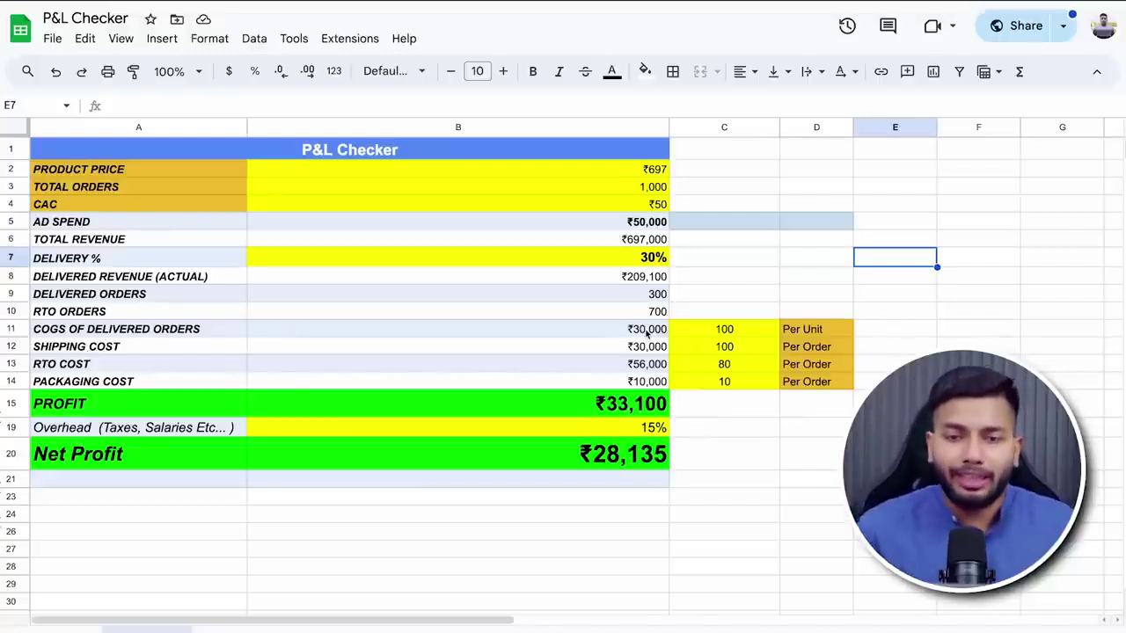
click(646, 209)
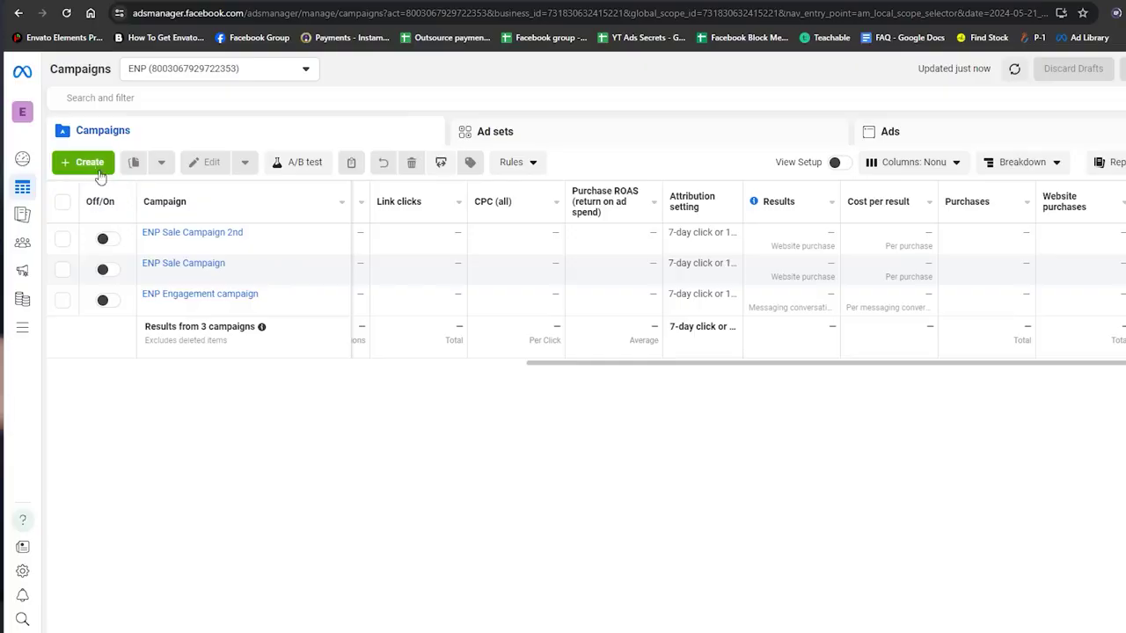
Create a new sales campaign in the ENP ad account in Ads Manager and search the ad set's audience locations for India.
click(83, 162)
click(462, 425)
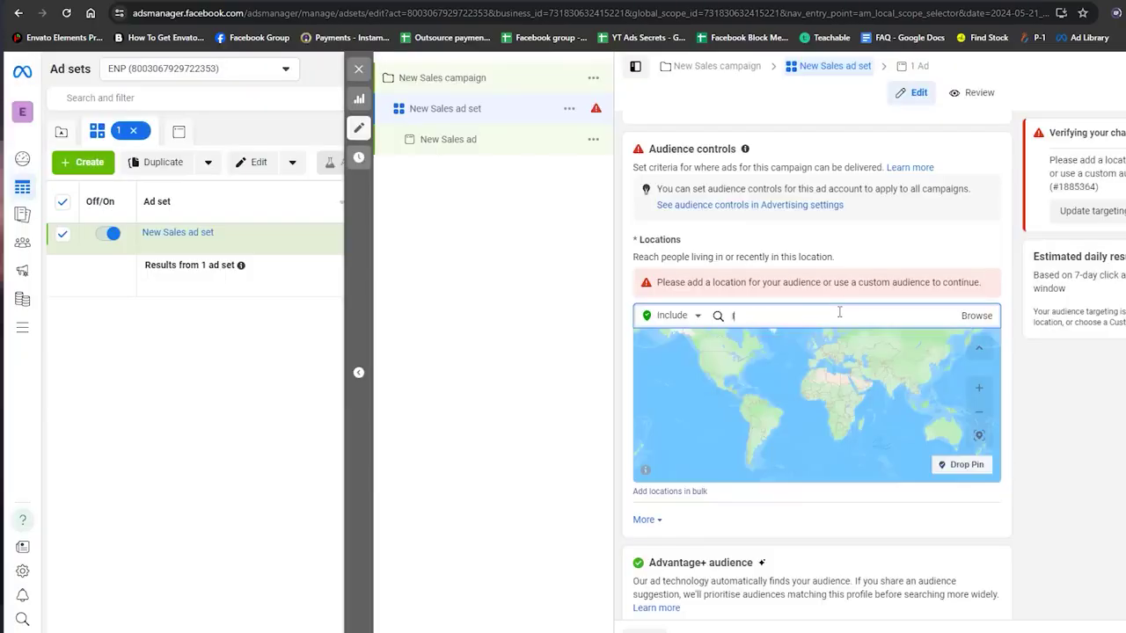
text(india)
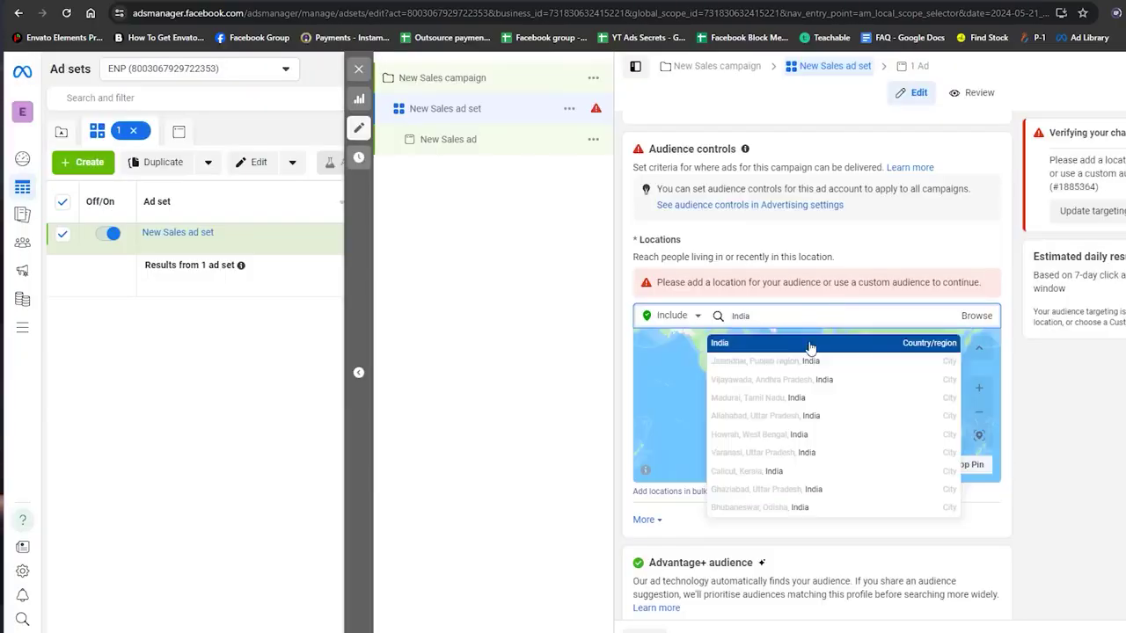